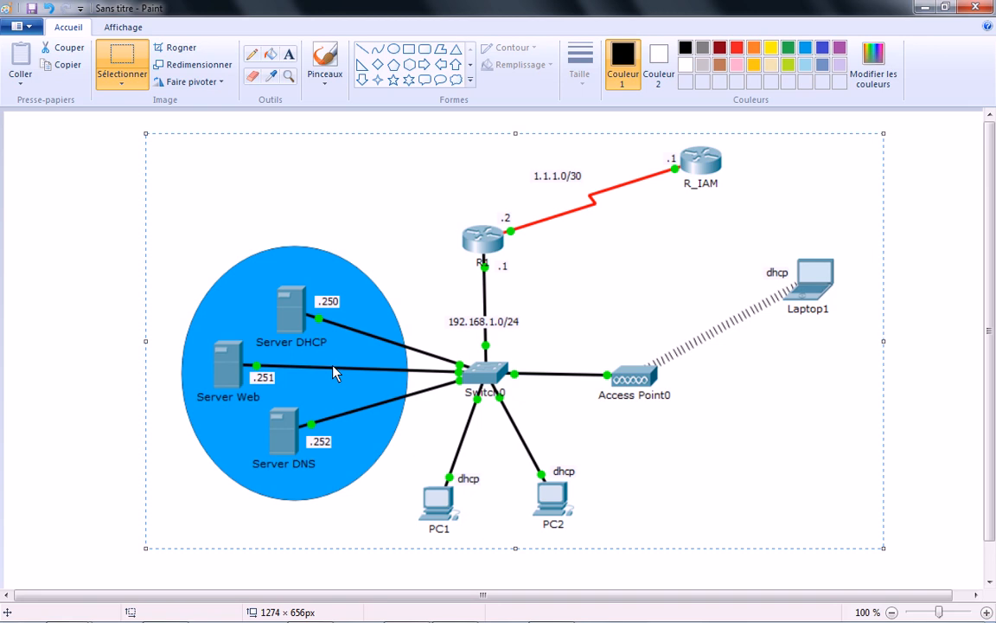
# Switch to Cisco Packet Tracer and place two 2911 routers, one at upper centre and the other farther right and higher.
pyautogui.moveTo(458, 612)
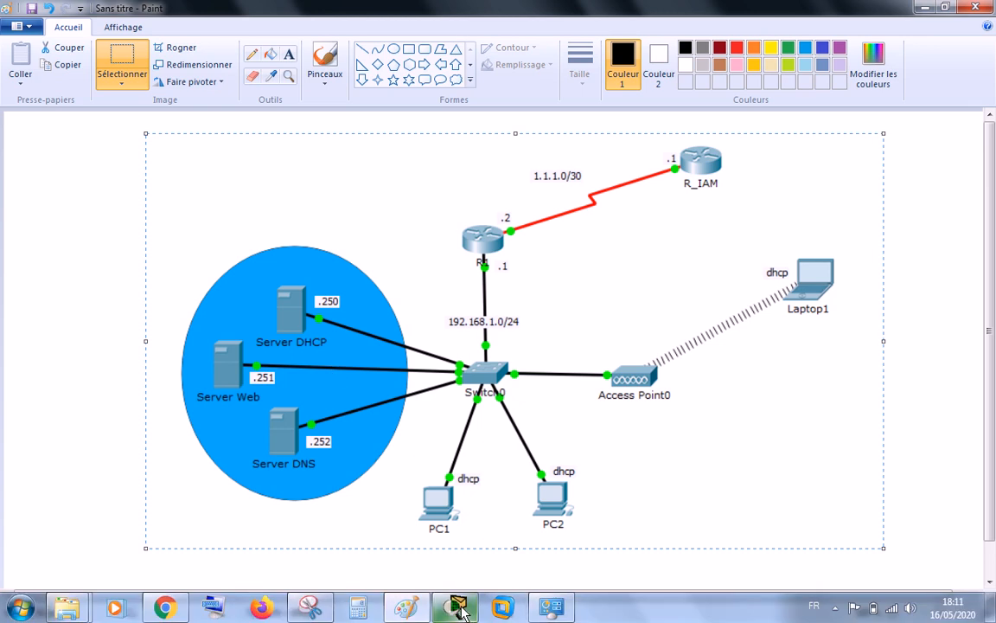
pyautogui.click(459, 609)
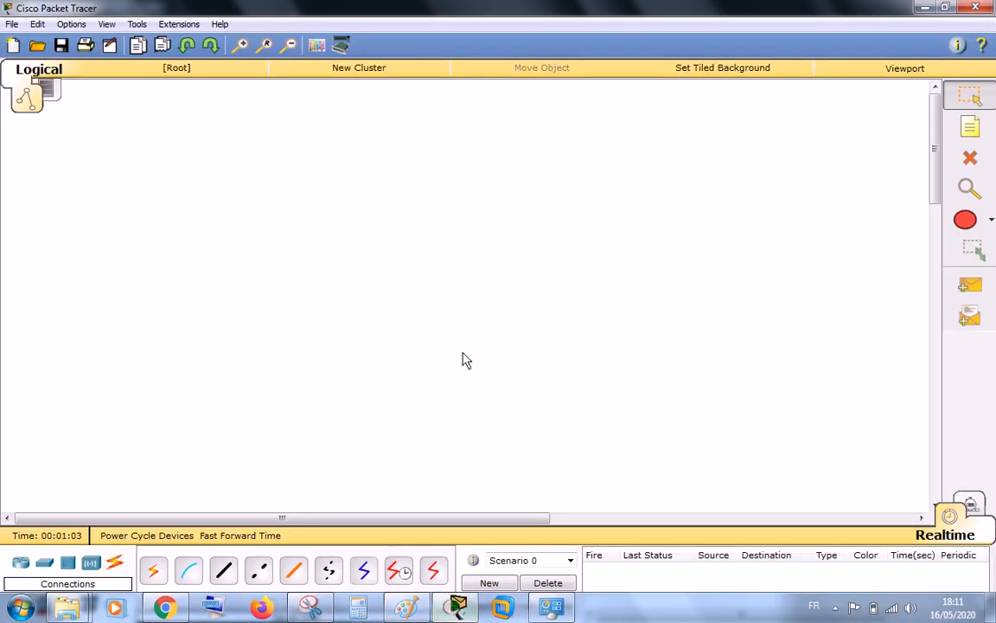
pyautogui.click(21, 564)
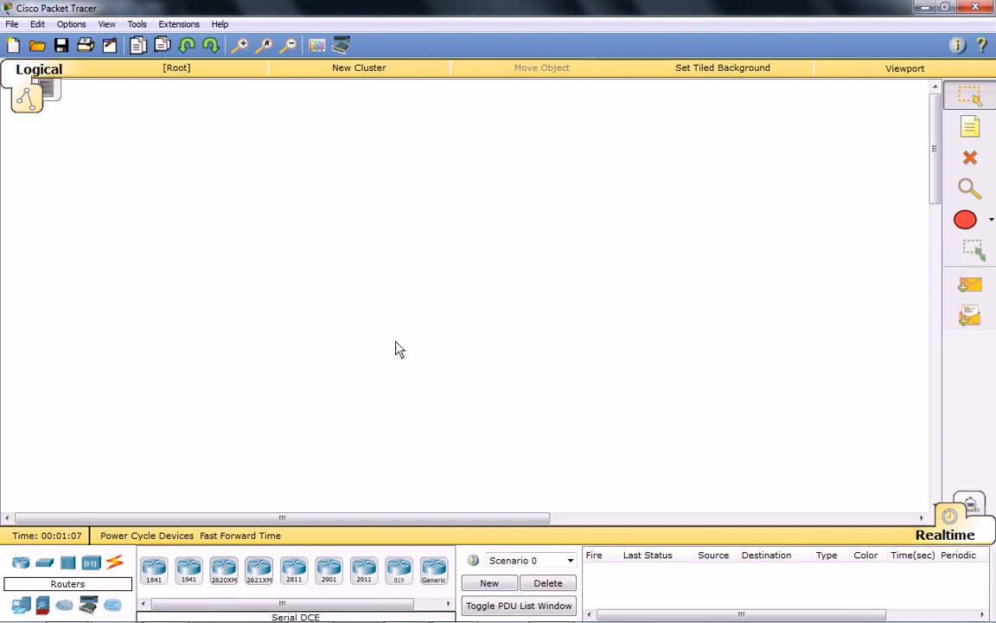
pyautogui.click(448, 231)
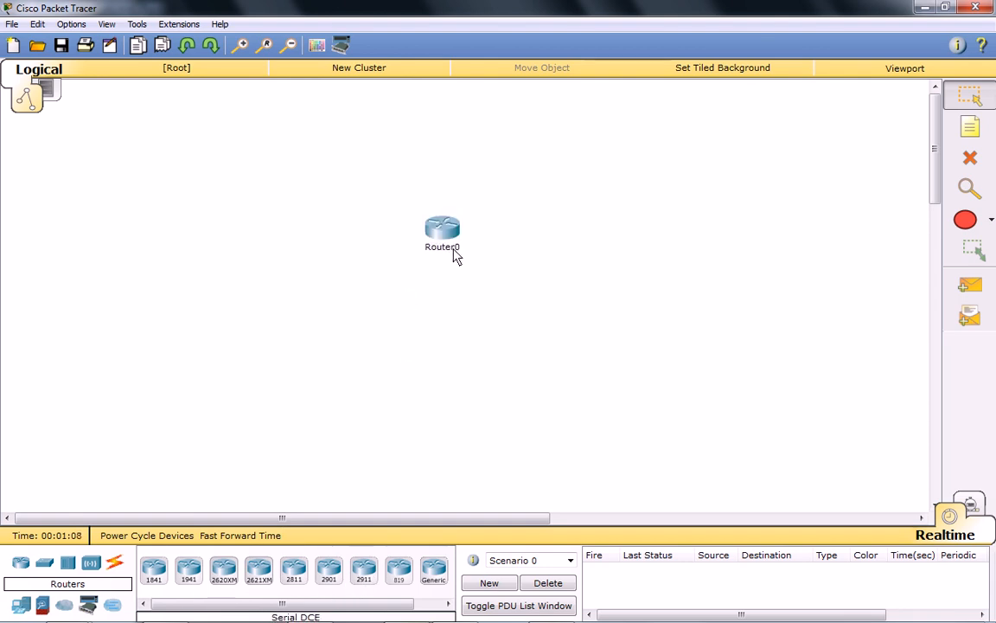
pyautogui.click(368, 577)
pyautogui.click(661, 162)
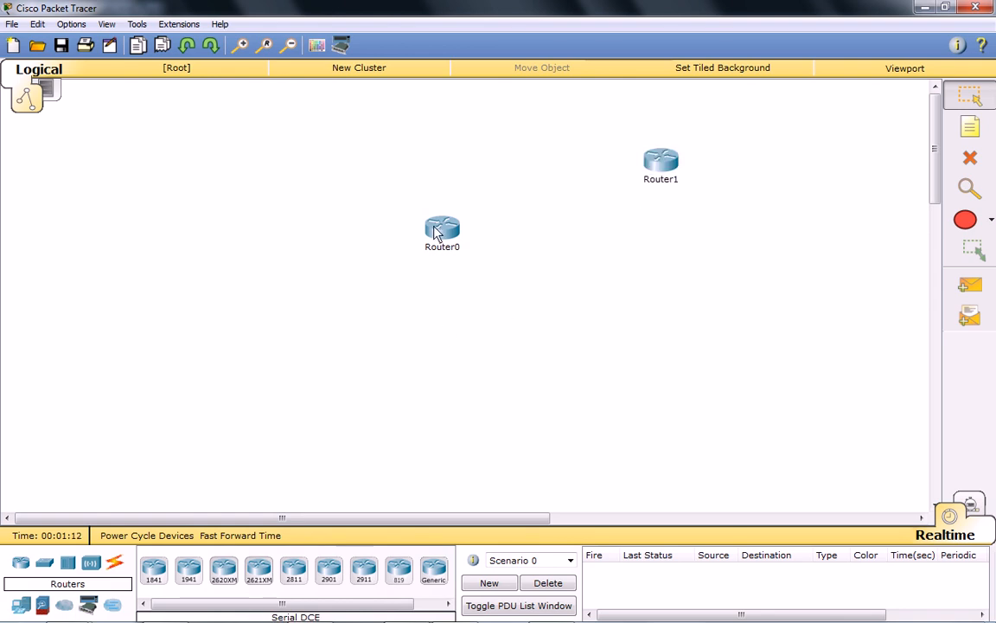
pyautogui.moveTo(436, 232); pyautogui.dragTo(444, 212)
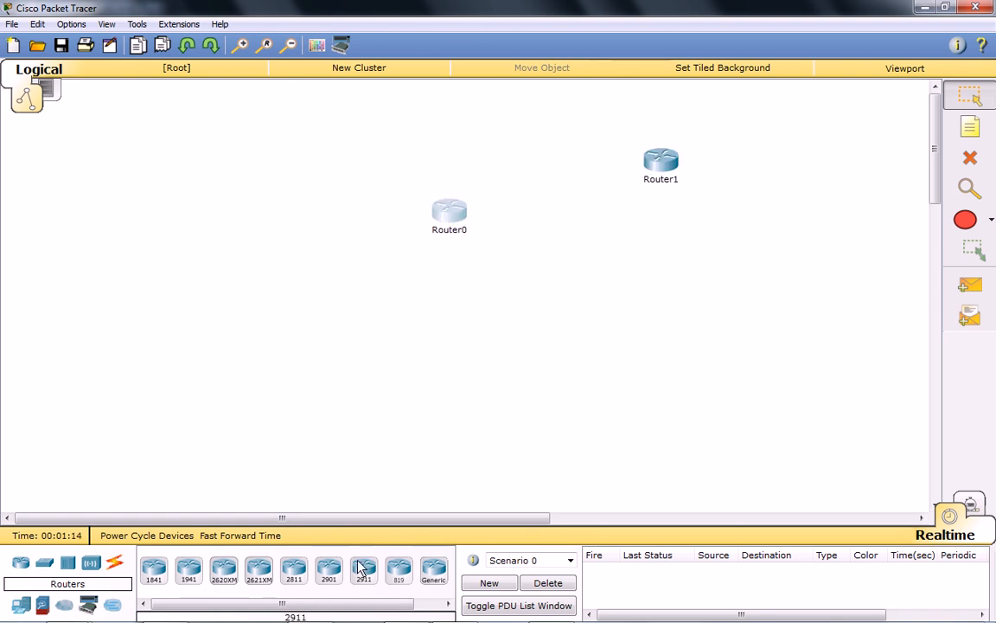
# Place a switch below Router0 and two generic PCs side by side beneath the switch.
pyautogui.click(45, 562)
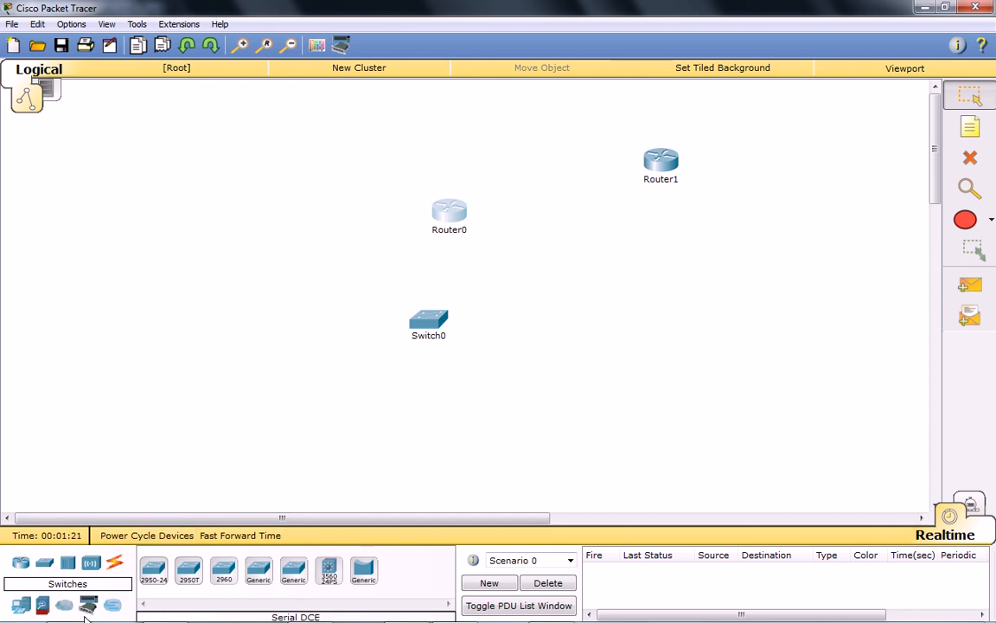
pyautogui.click(19, 605)
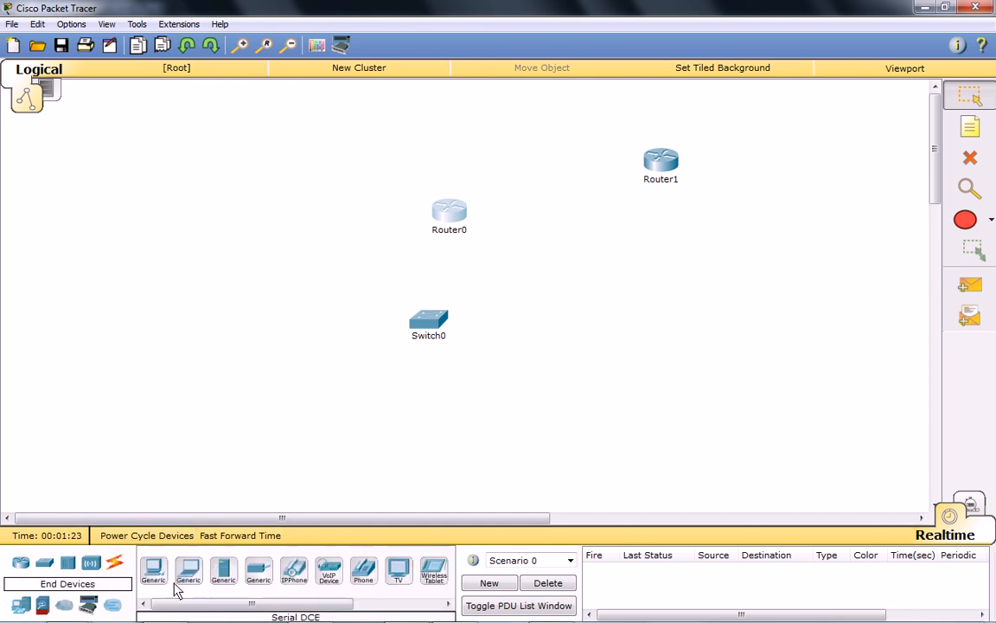
pyautogui.click(397, 425)
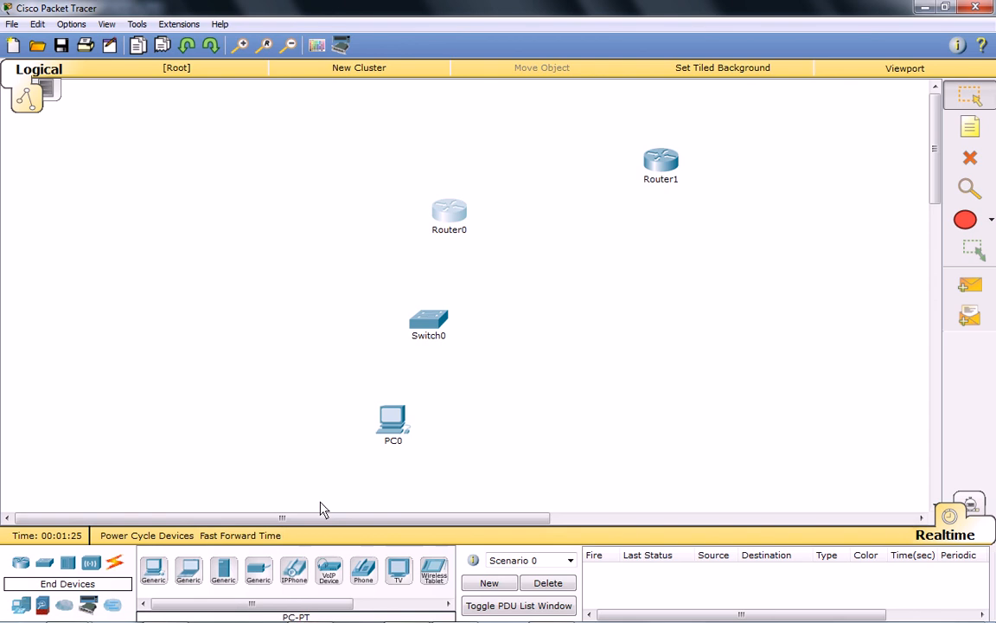
pyautogui.click(446, 427)
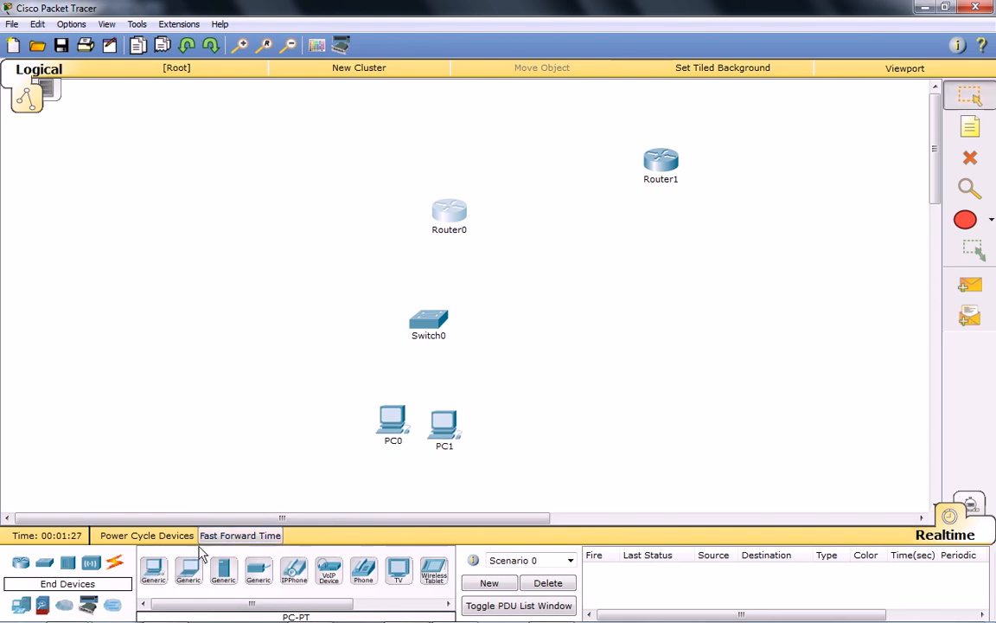
# Place an AccessPoint-PT-N wireless access point well to the right of Switch0, level with it.
pyautogui.click(90, 564)
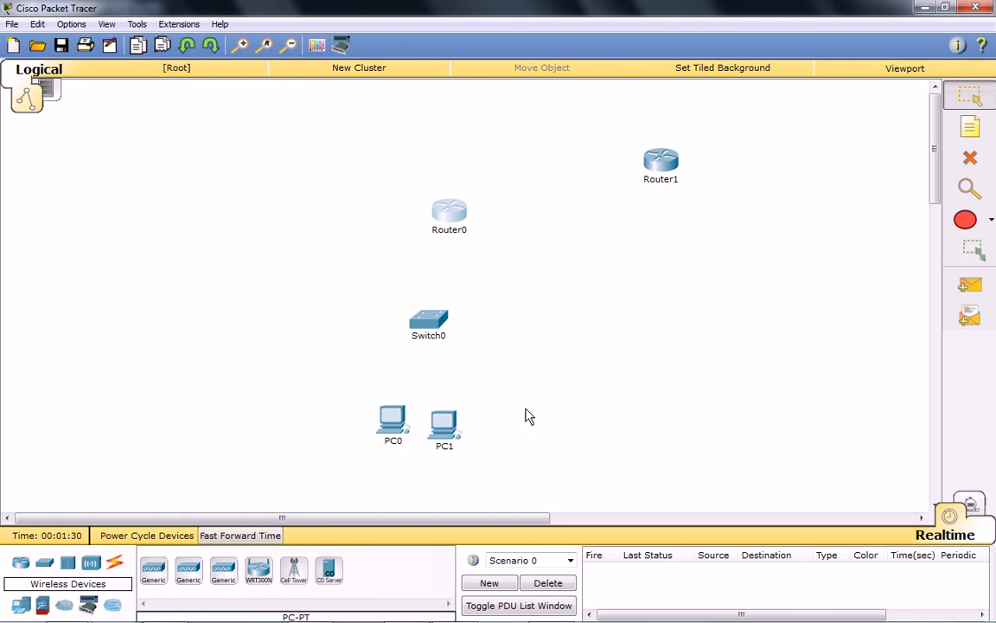
pyautogui.click(223, 573)
pyautogui.click(544, 320)
pyautogui.moveTo(547, 318); pyautogui.dragTo(602, 310)
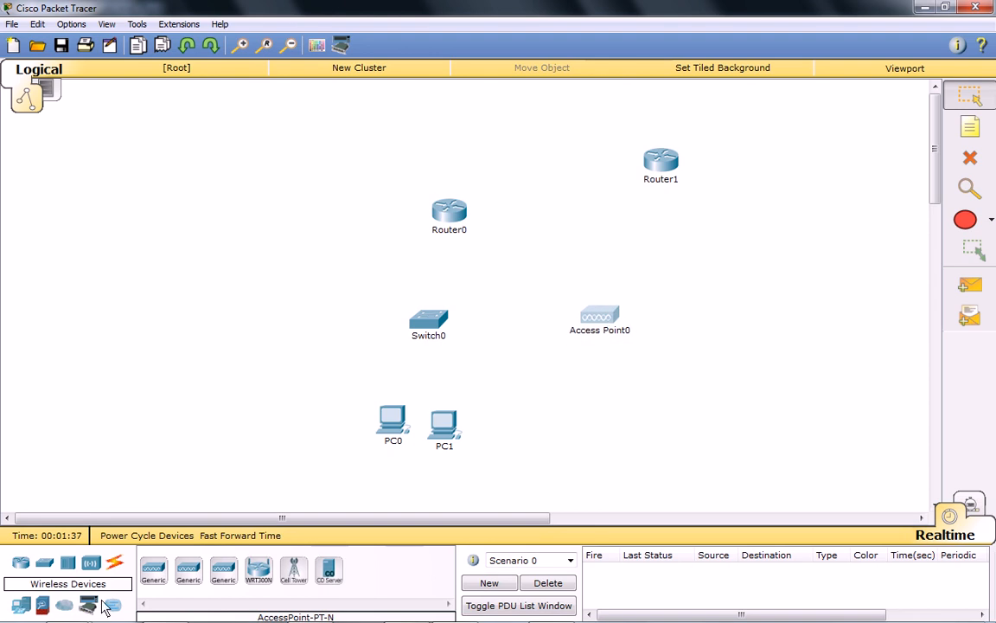
# Place three generic servers in a vertical column to the left of Switch0.
pyautogui.click(22, 605)
pyautogui.click(224, 569)
pyautogui.click(214, 283)
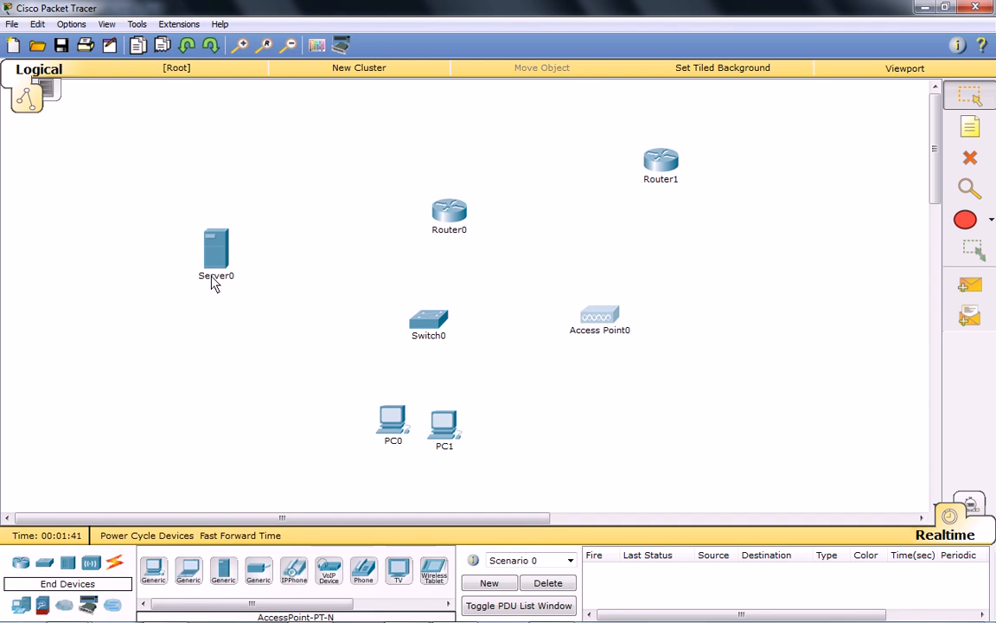
pyautogui.click(223, 570)
pyautogui.click(228, 365)
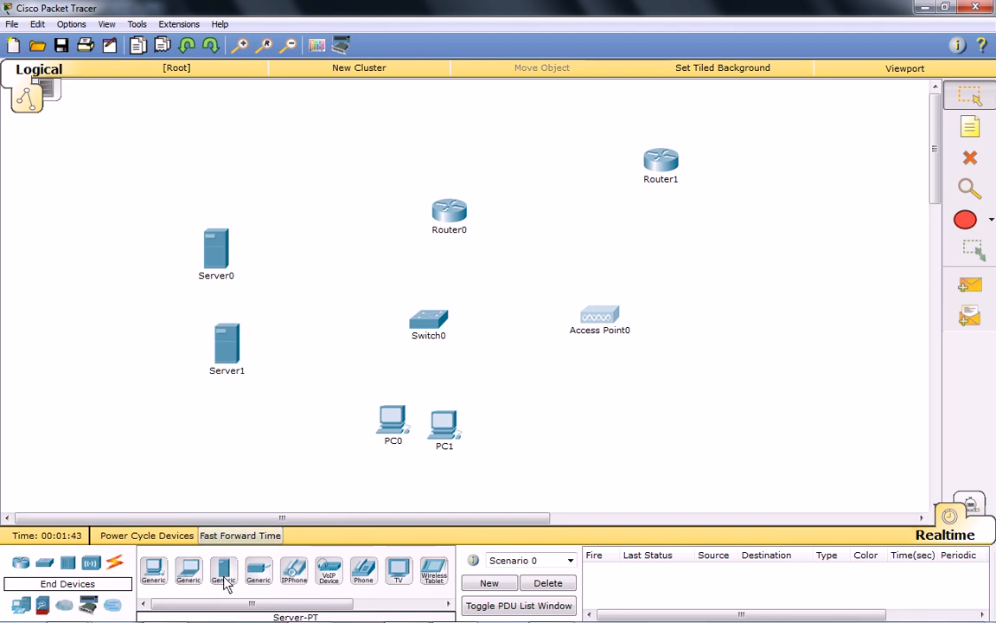
pyautogui.click(224, 571)
pyautogui.click(228, 427)
# Rearrange the three servers into an arc, with Server0 higher, Server1 farther left and Server2 slightly higher.
pyautogui.moveTo(225, 346); pyautogui.dragTo(221, 242)
pyautogui.moveTo(205, 308); pyautogui.dragTo(135, 298)
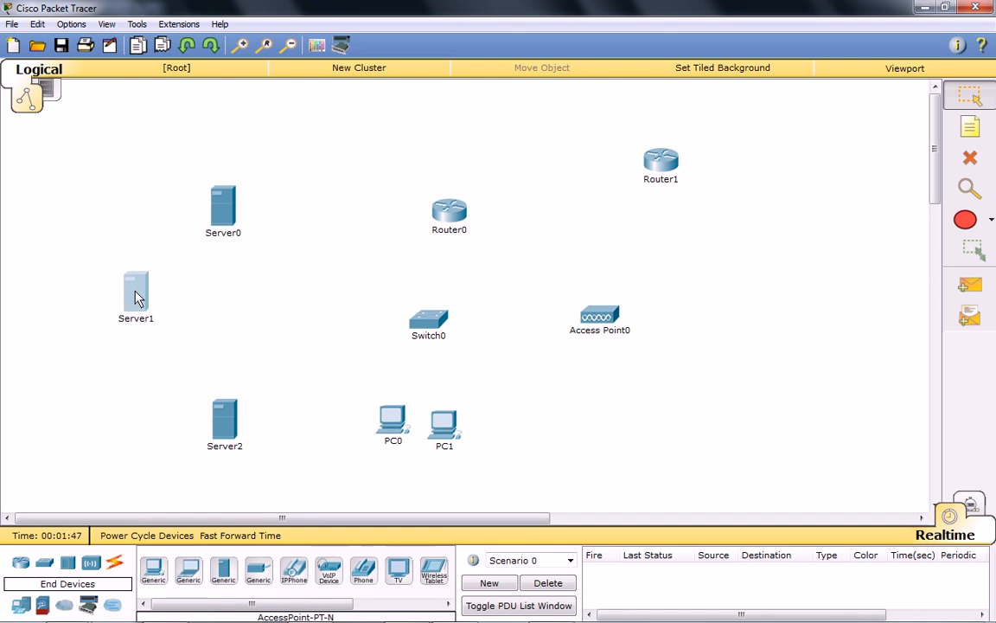
pyautogui.moveTo(219, 429); pyautogui.dragTo(211, 401)
pyautogui.click(322, 342)
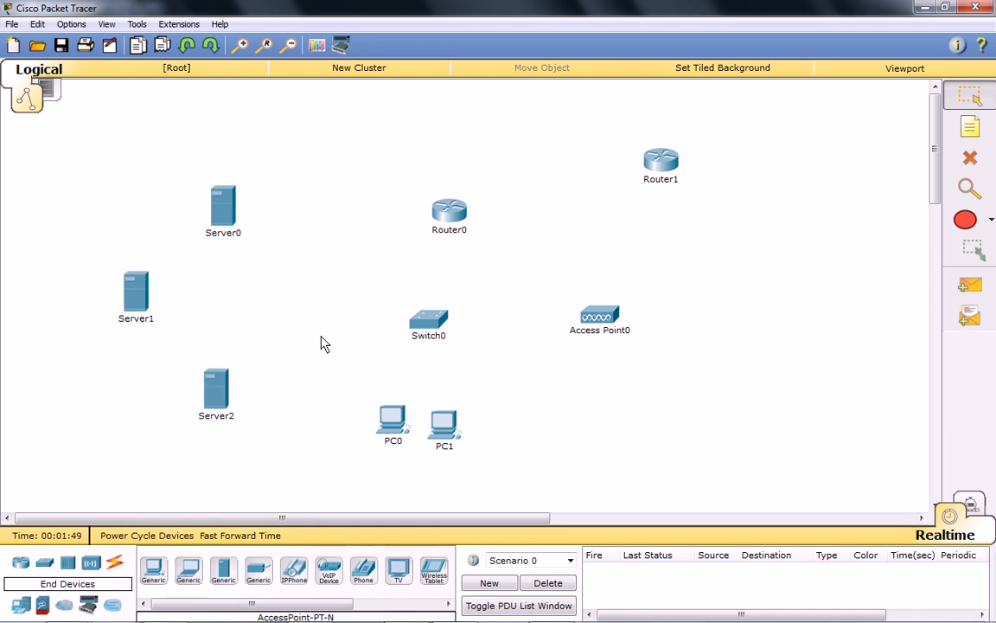
# Connect PC0's FastEthernet0 to Switch0's FastEthernet0/1 with a copper straight-through cable.
pyautogui.click(115, 563)
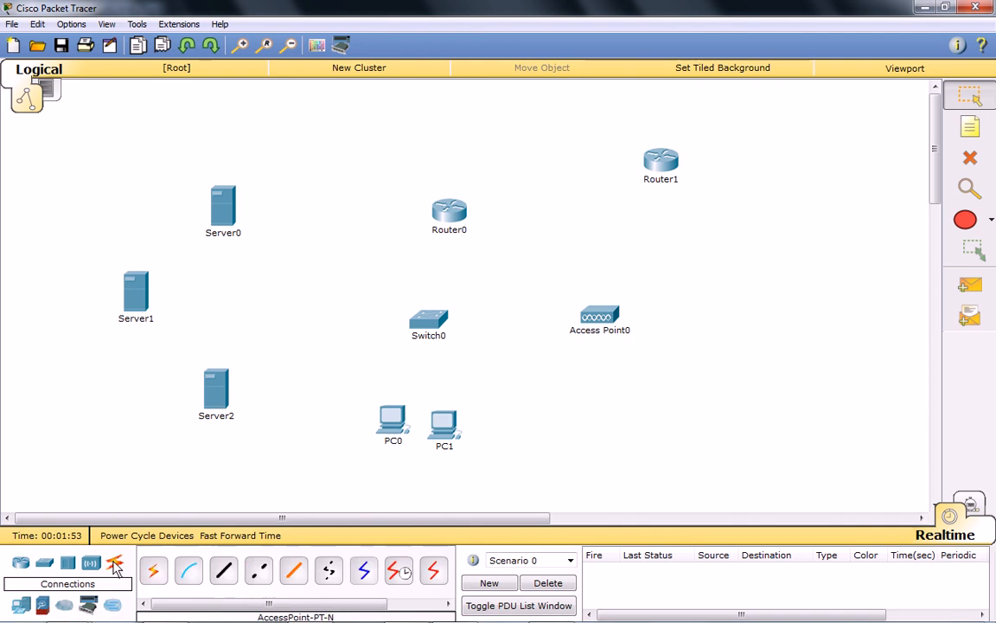
pyautogui.click(224, 570)
pyautogui.click(390, 417)
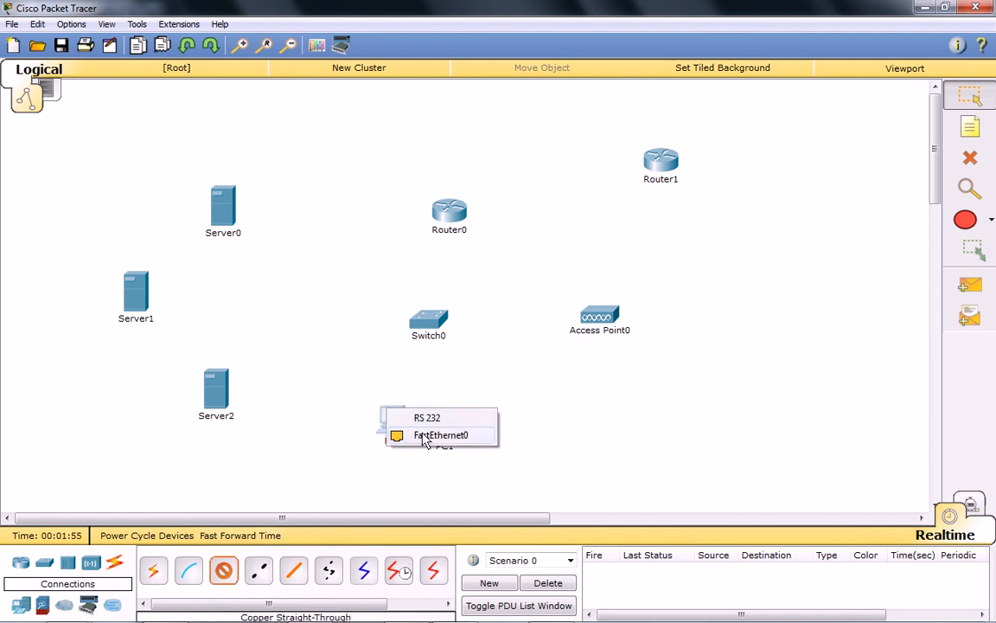
pyautogui.click(425, 436)
pyautogui.click(424, 326)
pyautogui.click(455, 27)
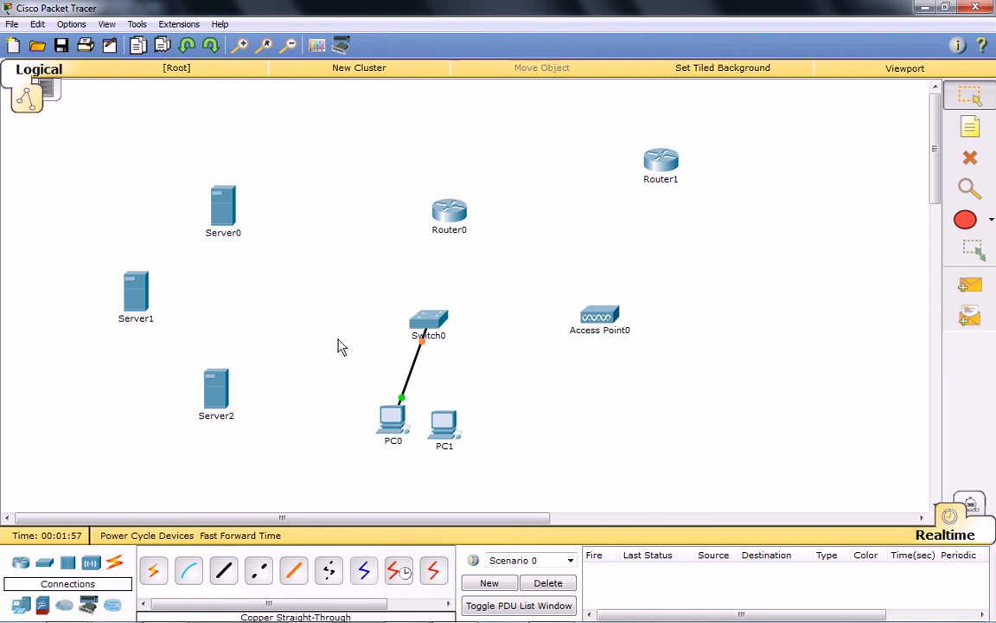
# Connect PC1's FastEthernet0 to Switch0's FastEthernet0/2 with a copper straight-through cable.
pyautogui.click(224, 570)
pyautogui.click(442, 422)
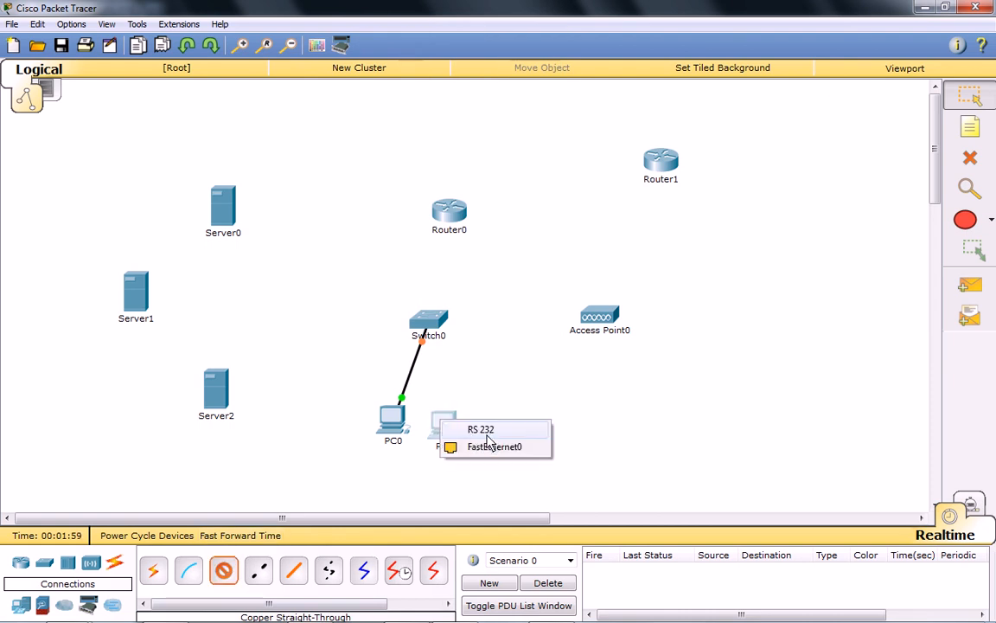
pyautogui.click(489, 446)
pyautogui.click(443, 420)
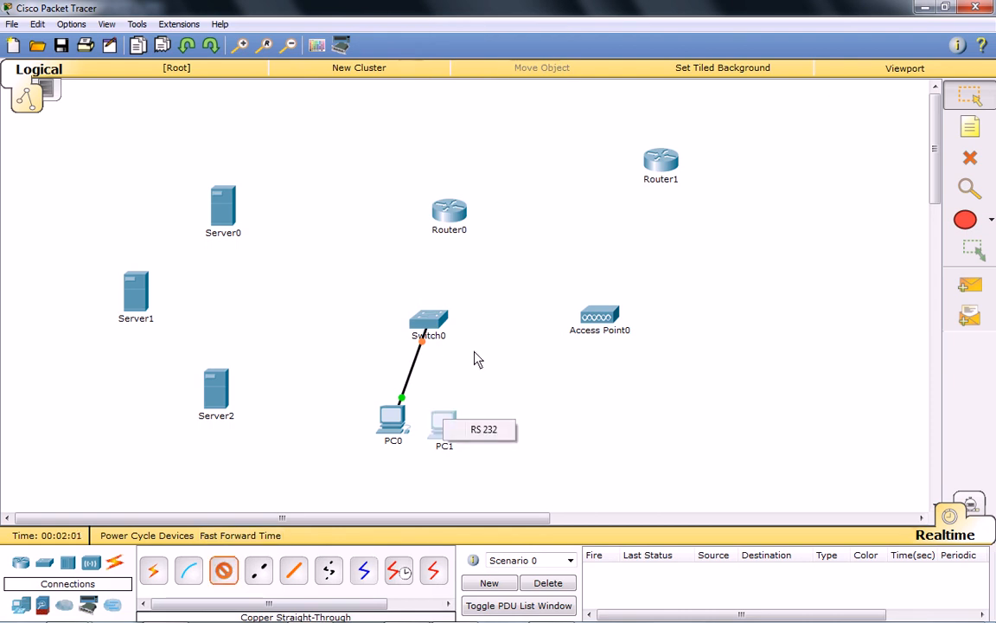
pyautogui.click(429, 321)
pyautogui.click(454, 34)
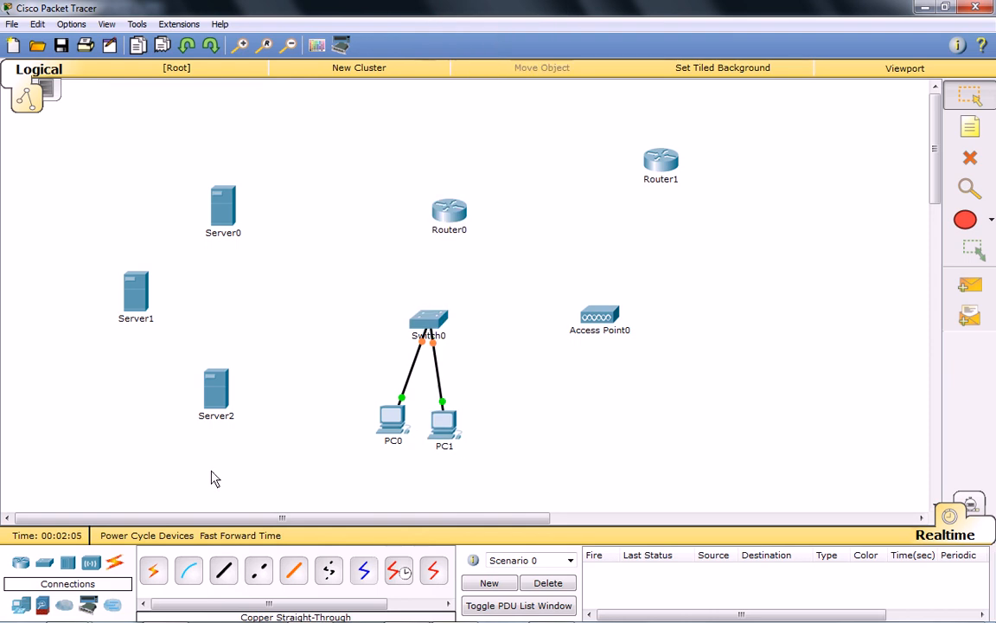
# Connect Server2's FastEthernet0 to Switch0's FastEthernet0/3 with a copper straight-through cable.
pyautogui.click(223, 570)
pyautogui.click(216, 391)
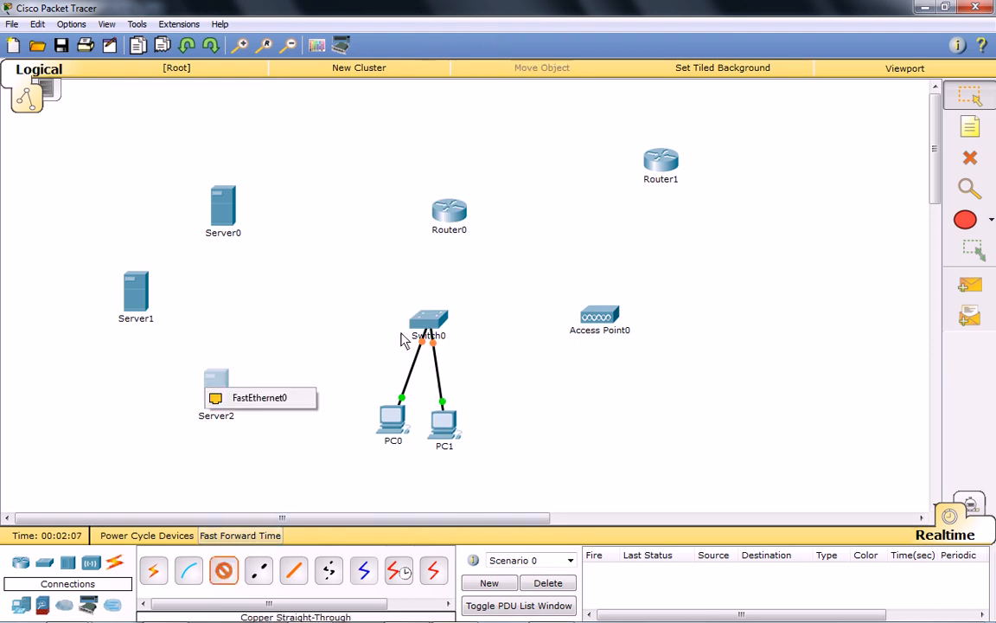
pyautogui.click(264, 402)
pyautogui.click(422, 325)
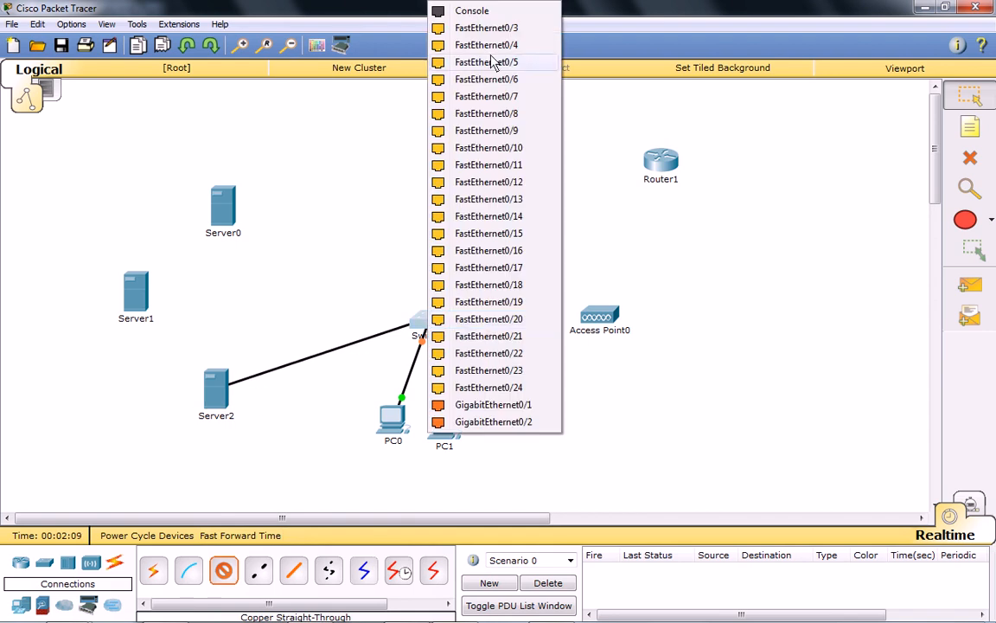
pyautogui.click(460, 62)
# Connect Server1's FastEthernet0 to Switch0's FastEthernet0/4 with a copper straight-through cable.
pyautogui.click(224, 570)
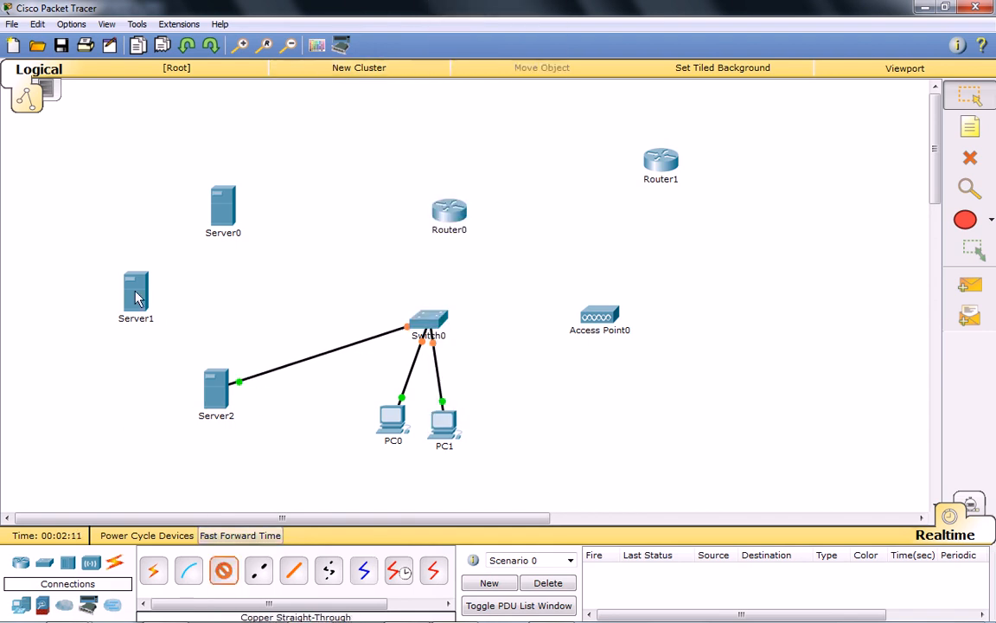
pyautogui.click(137, 292)
pyautogui.click(189, 301)
pyautogui.click(423, 320)
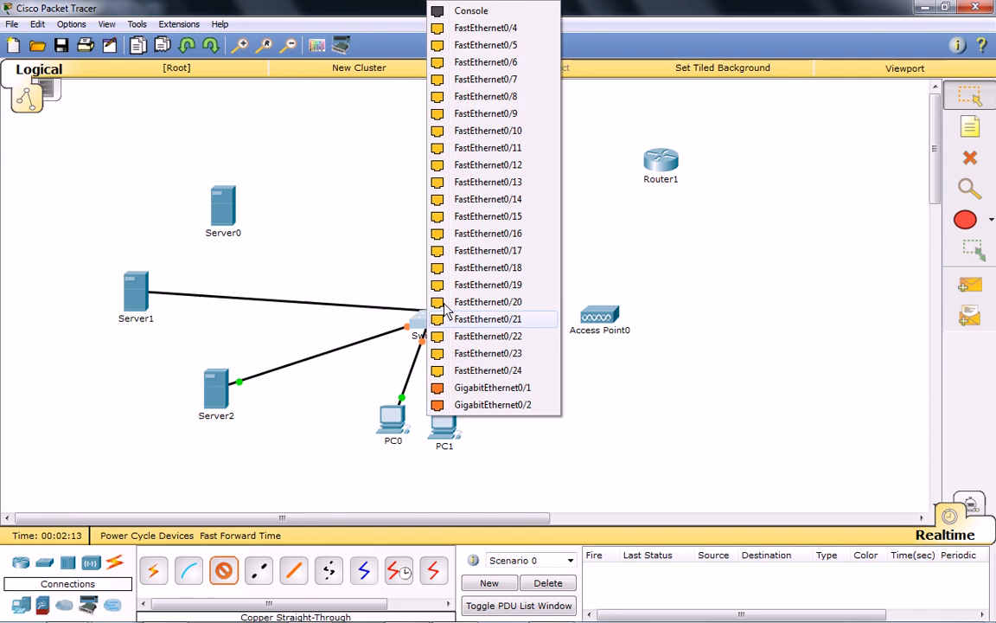
pyautogui.click(497, 50)
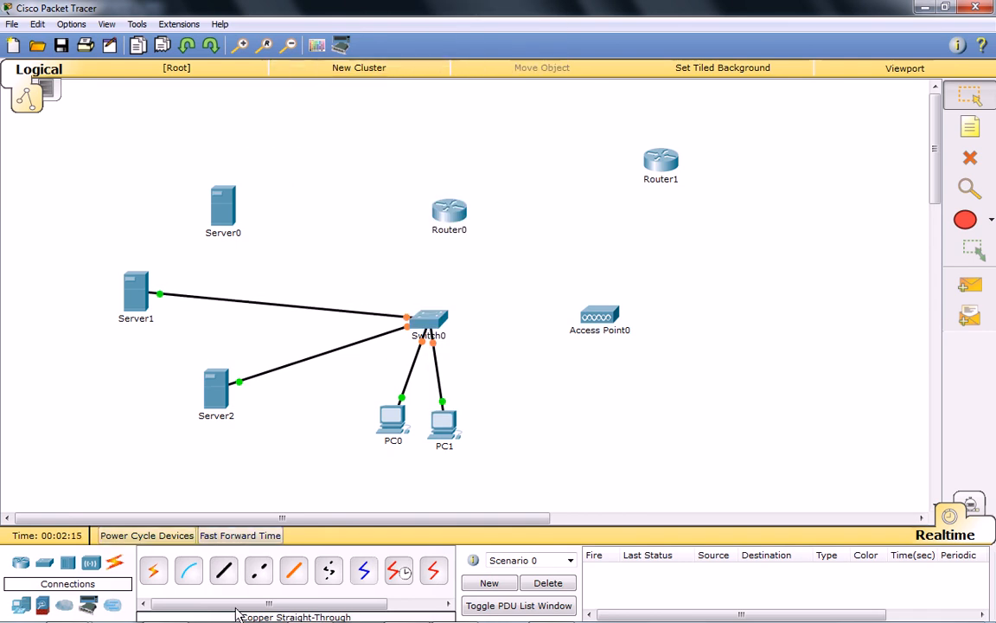
# Connect Server0's FastEthernet0 to Switch0's FastEthernet0/5 with a copper straight-through cable.
pyautogui.click(223, 570)
pyautogui.click(222, 206)
pyautogui.click(260, 211)
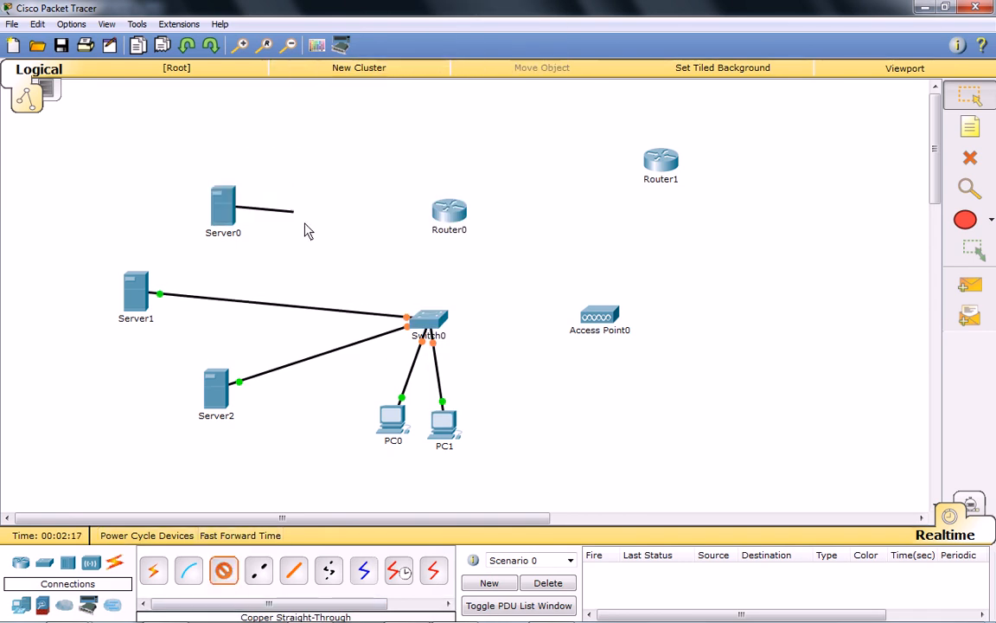
pyautogui.click(424, 320)
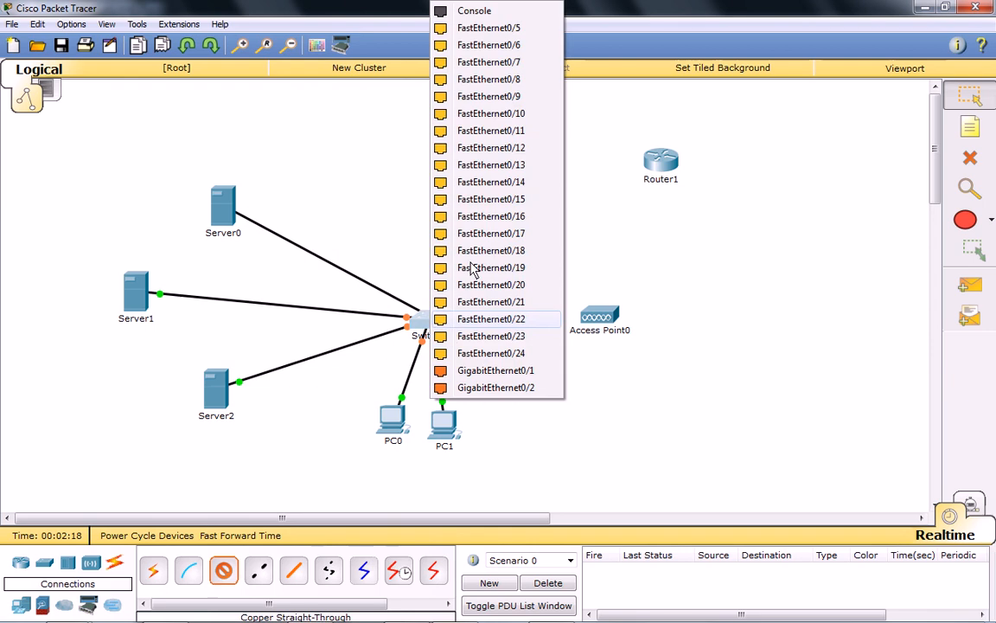
pyautogui.click(467, 29)
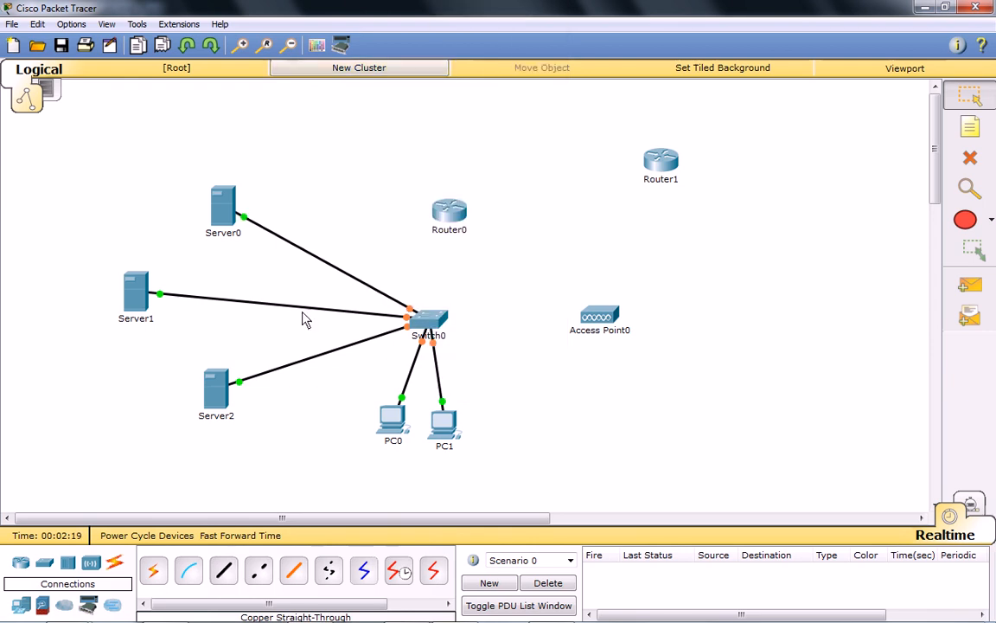
# Connect Switch0's GigabitEthernet0/1 to Router0 with a copper straight-through cable.
pyautogui.click(223, 570)
pyautogui.click(425, 321)
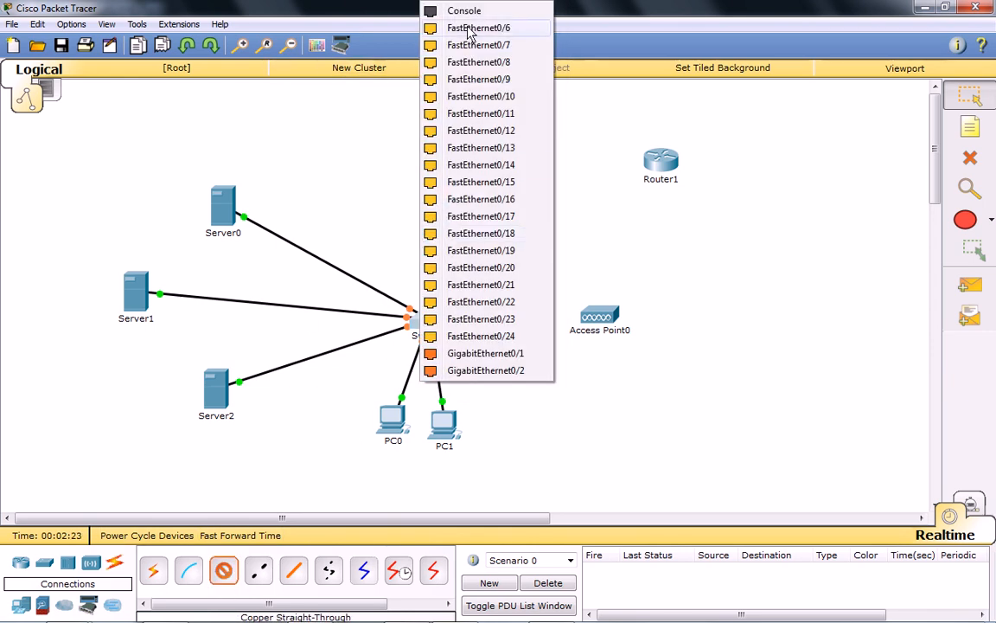
pyautogui.click(498, 339)
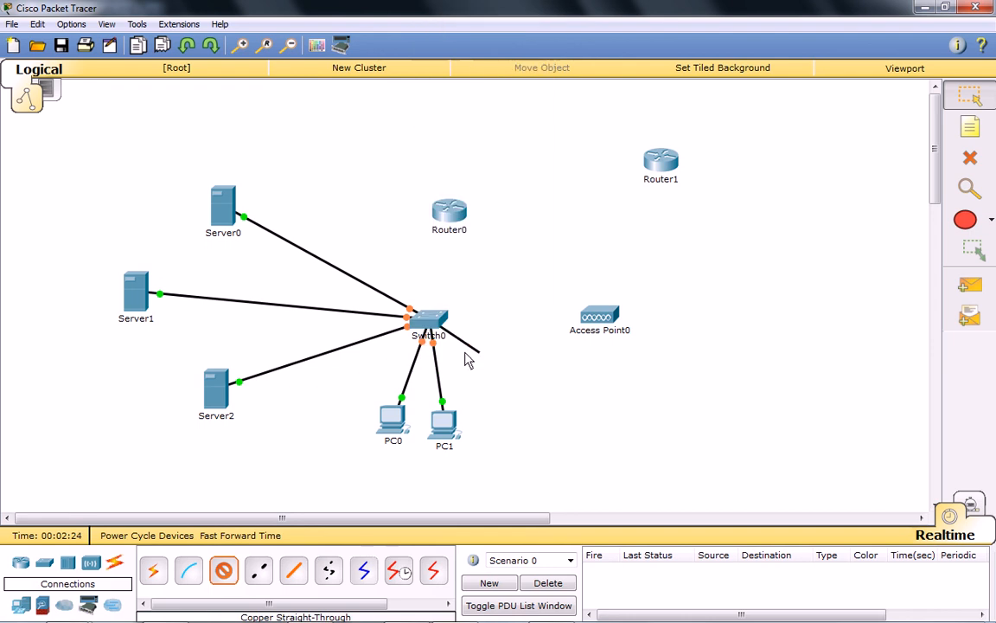
pyautogui.click(451, 217)
pyautogui.click(523, 255)
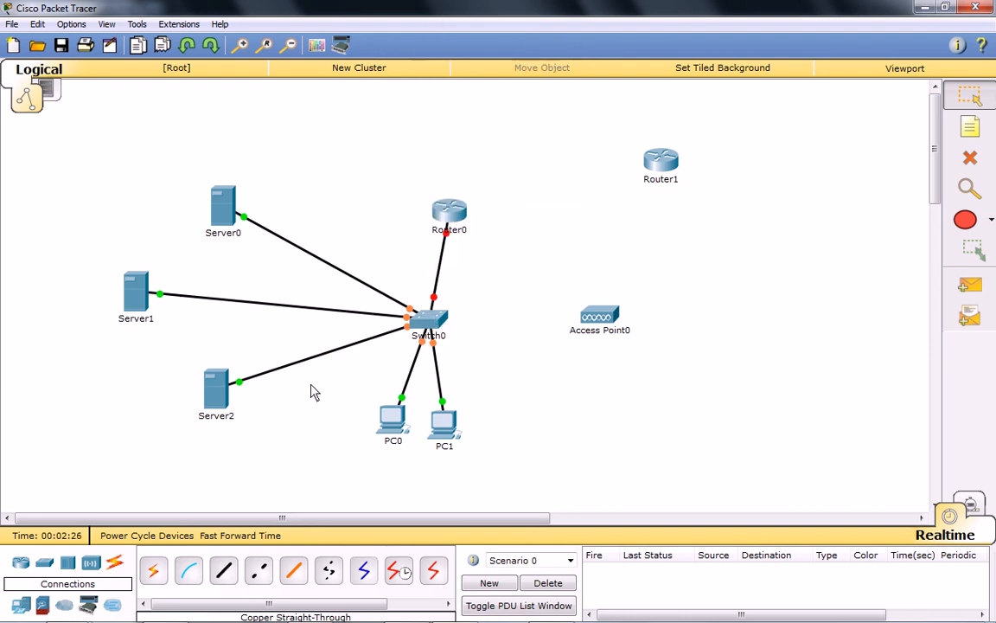
# Connect Switch0's FastEthernet0/7 to Access Point0 with a copper straight-through cable.
pyautogui.click(223, 570)
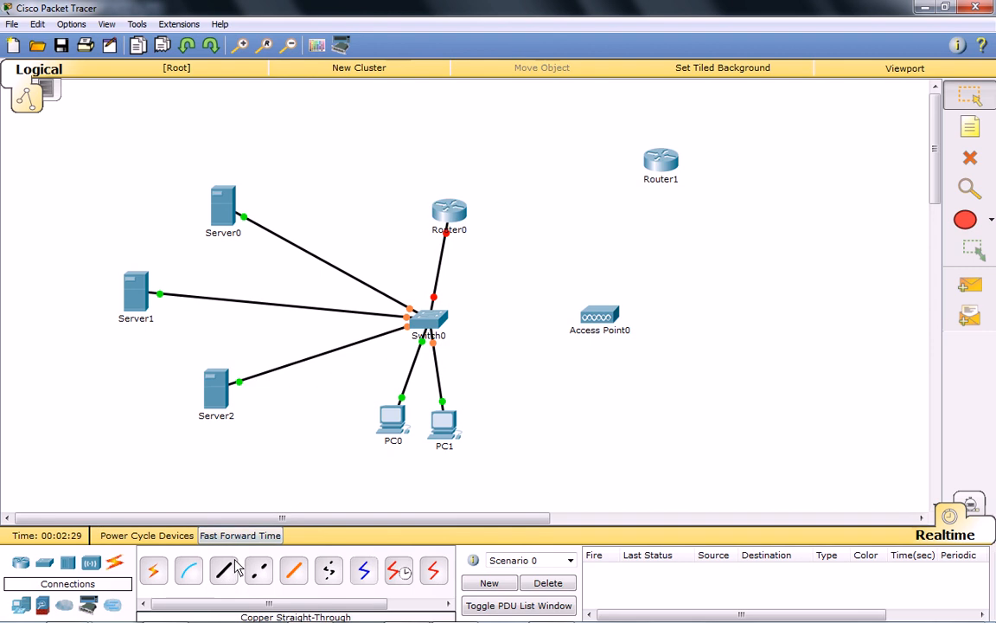
pyautogui.click(424, 319)
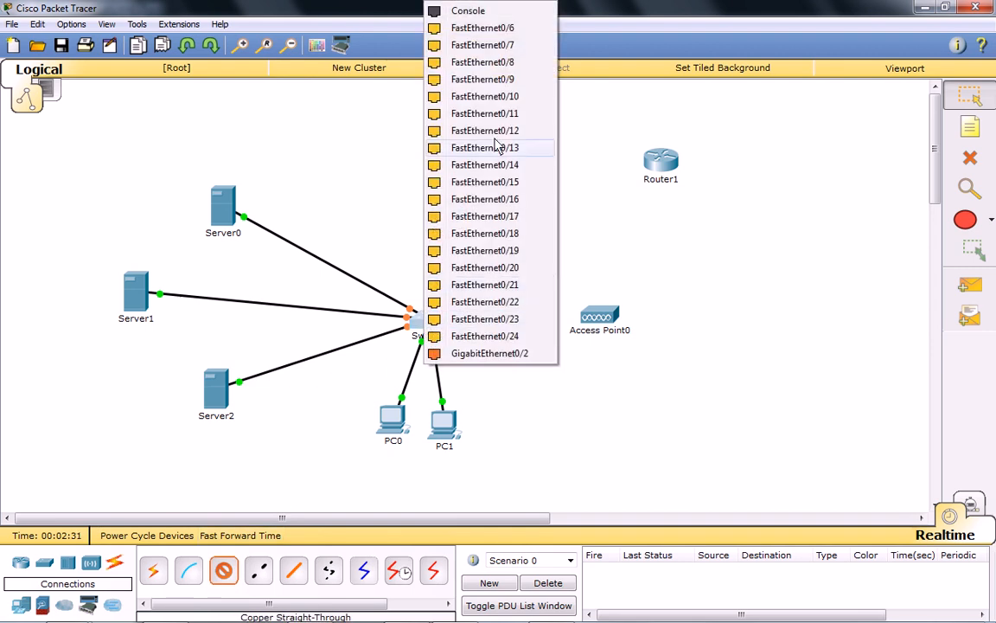
pyautogui.click(467, 44)
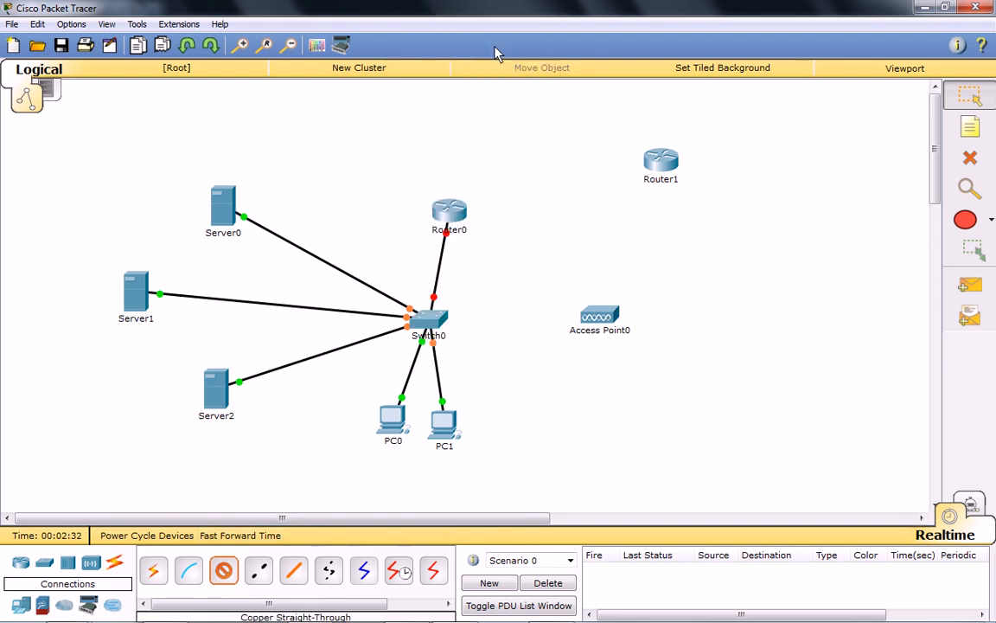
pyautogui.click(603, 318)
pyautogui.click(590, 327)
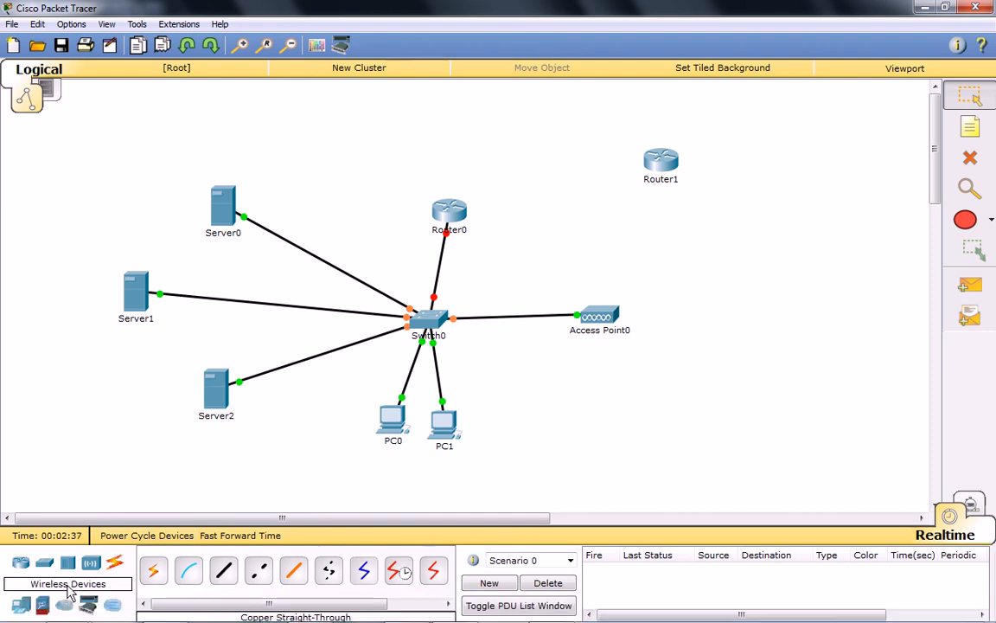
# Place a generic laptop to the right of Access Point0 and shift Router0 slightly up and to the left.
pyautogui.click(20, 606)
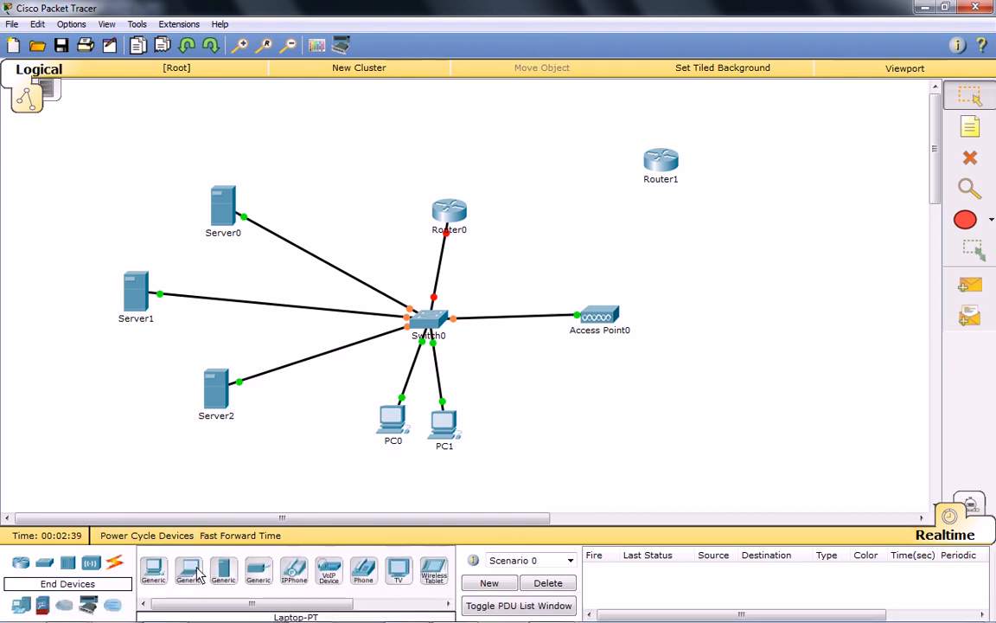
pyautogui.click(749, 312)
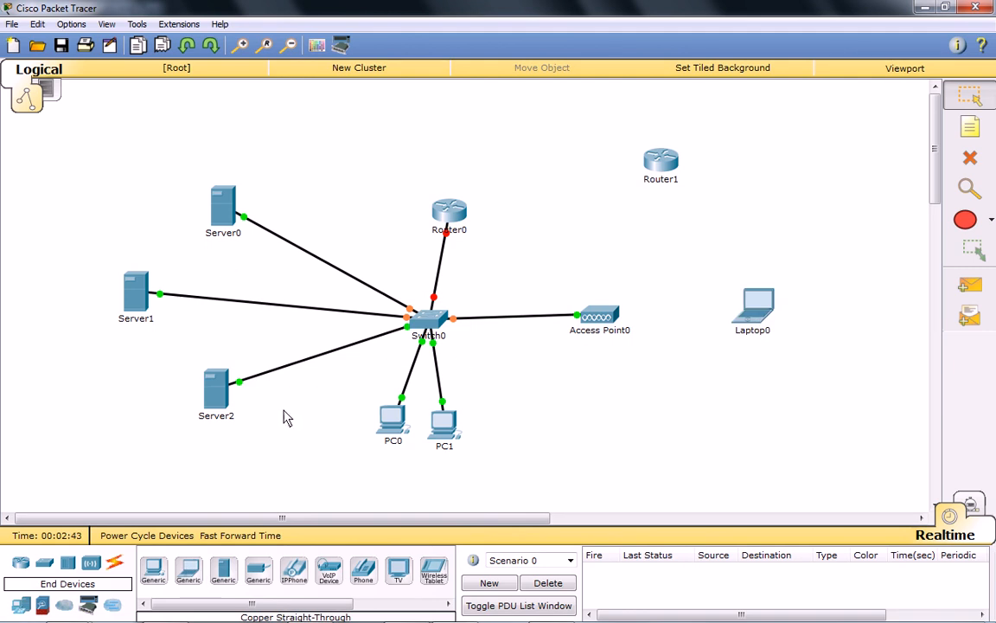
pyautogui.moveTo(453, 215)
pyautogui.mouseDown()
pyautogui.moveTo(417, 213)
pyautogui.moveTo(443, 210)
pyautogui.mouseUp()
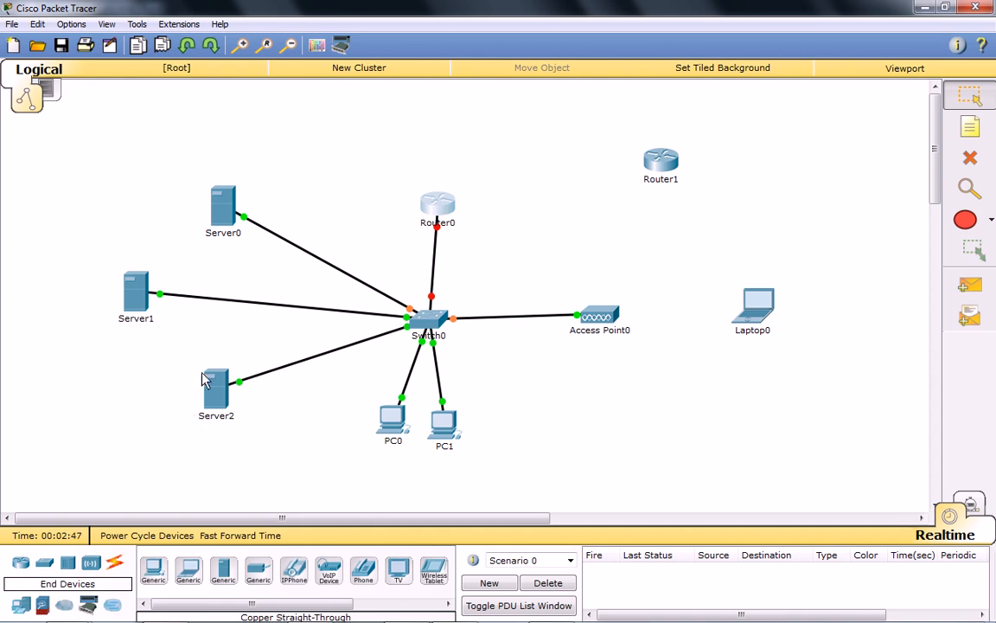
pyautogui.click(458, 253)
# Add the note 192.168.1.0/24 beside the link between Router0 and Switch0.
pyautogui.click(969, 128)
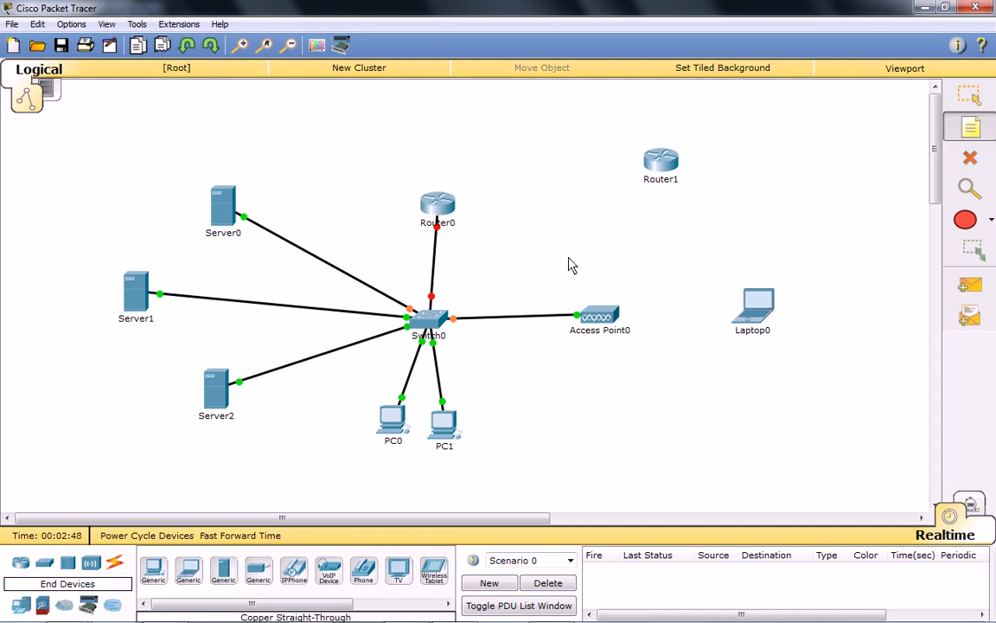
pyautogui.click(458, 265)
pyautogui.write('192.168.1.0/24')
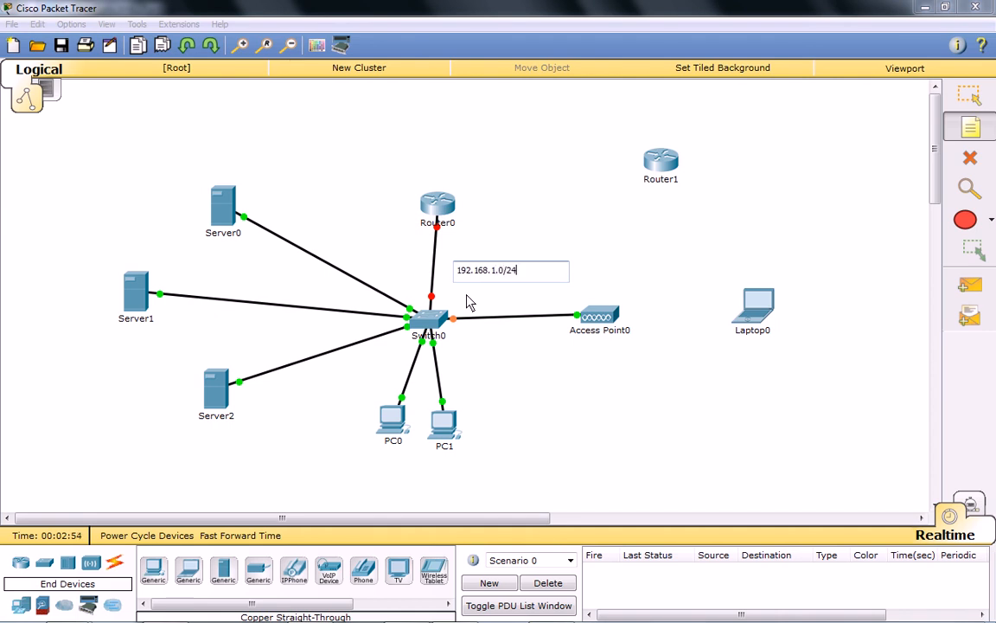
pyautogui.click(581, 411)
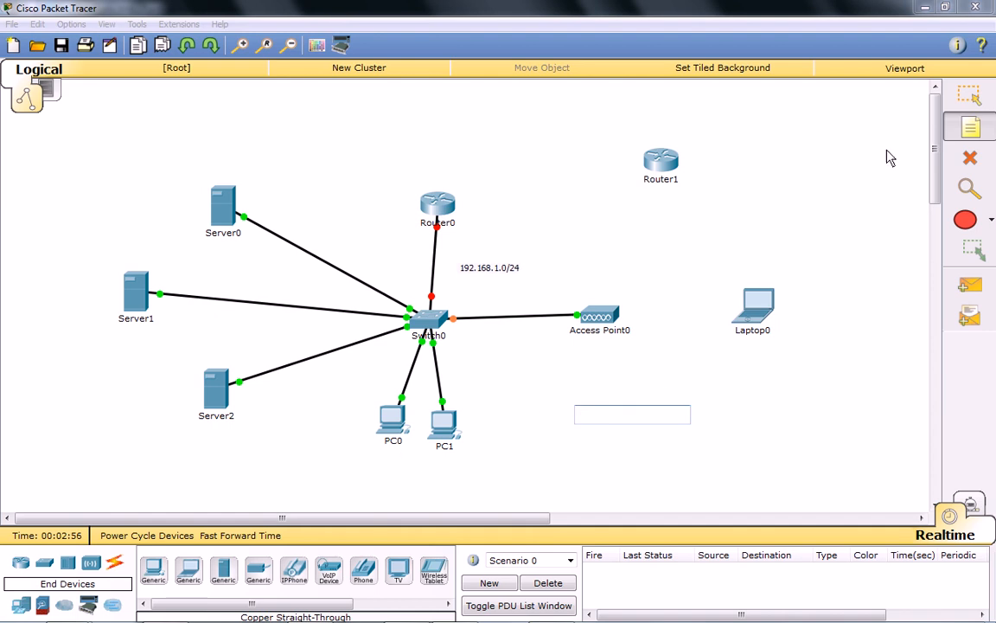
pyautogui.click(967, 101)
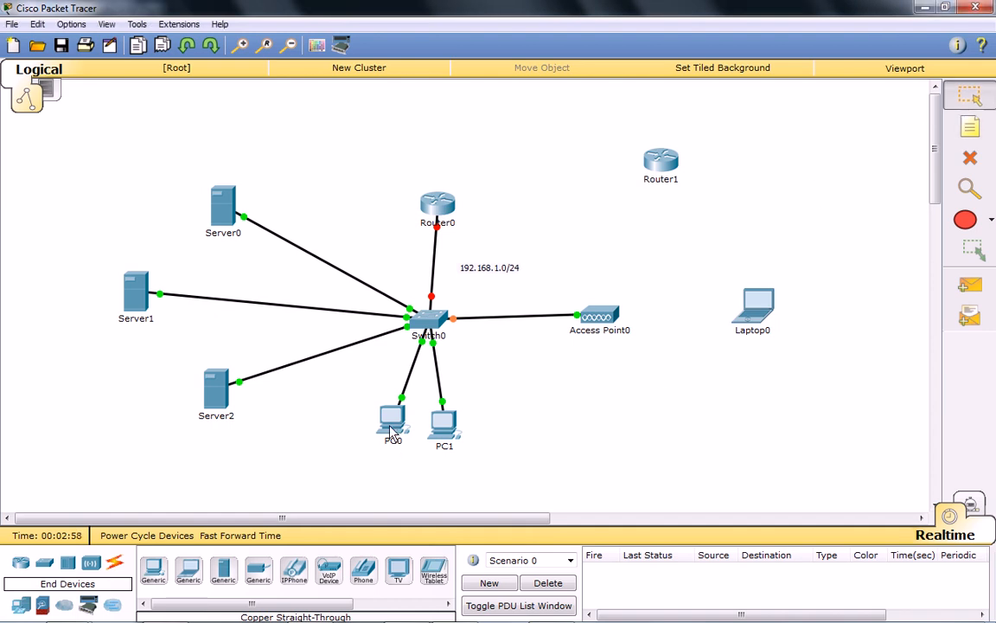
# Spread PC0 and PC1 slightly further apart below Switch0.
pyautogui.moveTo(391, 432); pyautogui.dragTo(374, 439)
pyautogui.moveTo(446, 434); pyautogui.dragTo(466, 435)
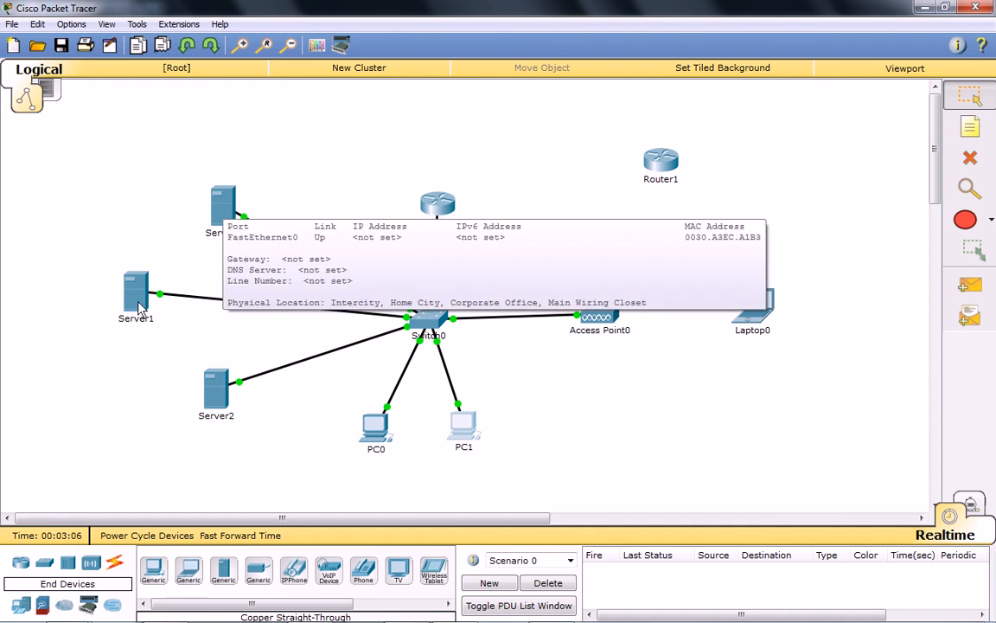
# Configure Server0 with static IP 192.168.1.250, mask 255.255.255.0, default gateway 192.168.1.1 and DNS server 192.168.1.252.
pyautogui.click(218, 205)
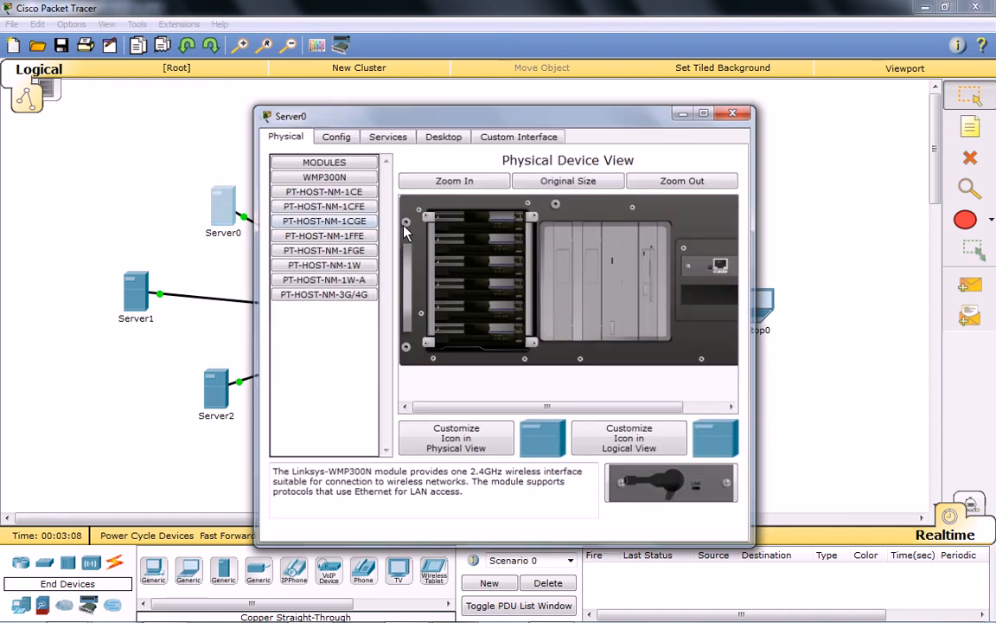
pyautogui.click(442, 136)
pyautogui.click(273, 169)
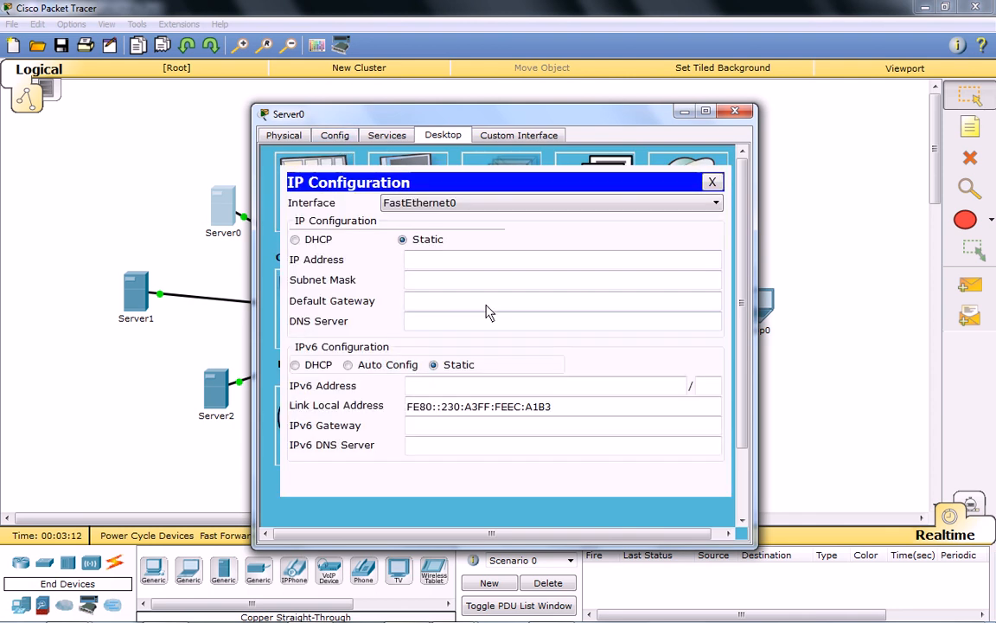
pyautogui.click(430, 261)
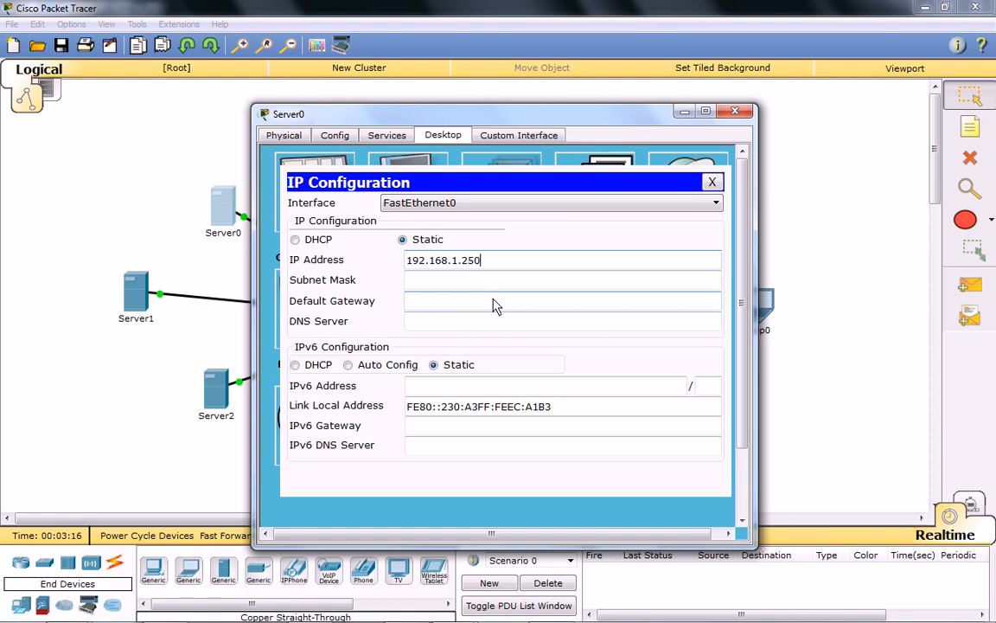
pyautogui.click(494, 286)
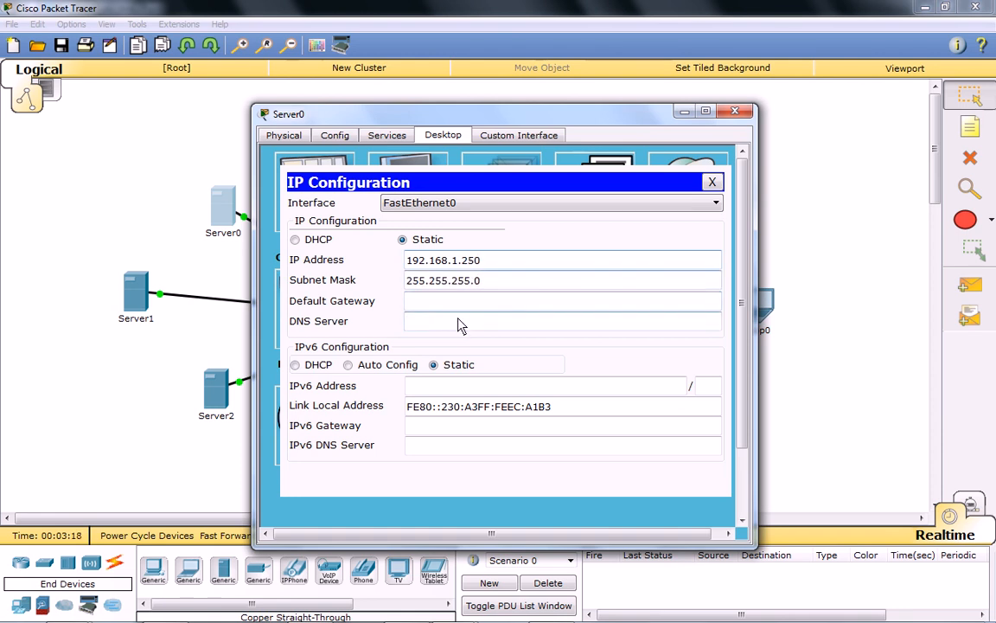
pyautogui.click(453, 305)
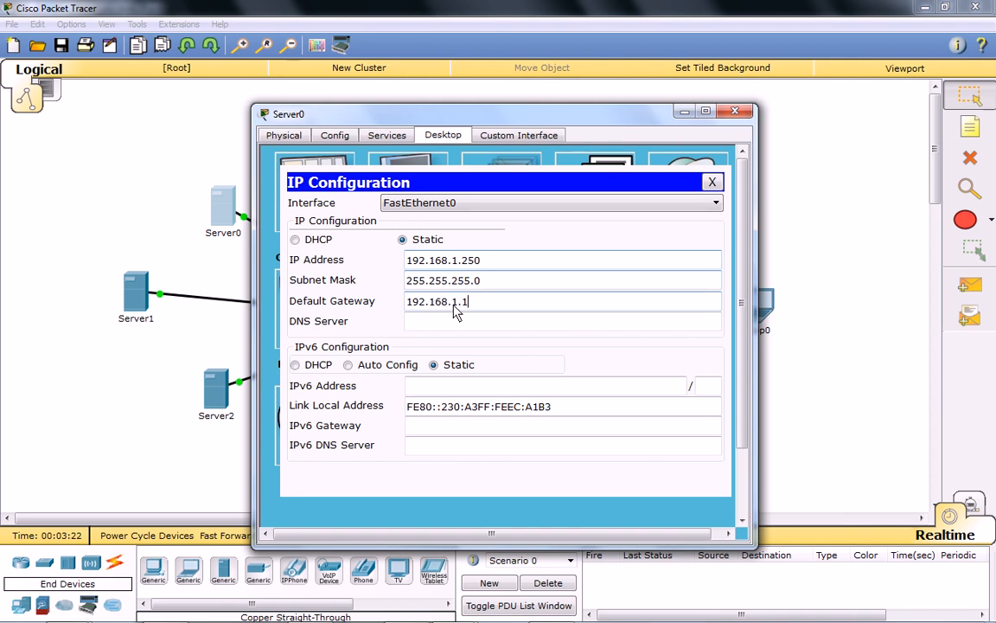
pyautogui.click(456, 321)
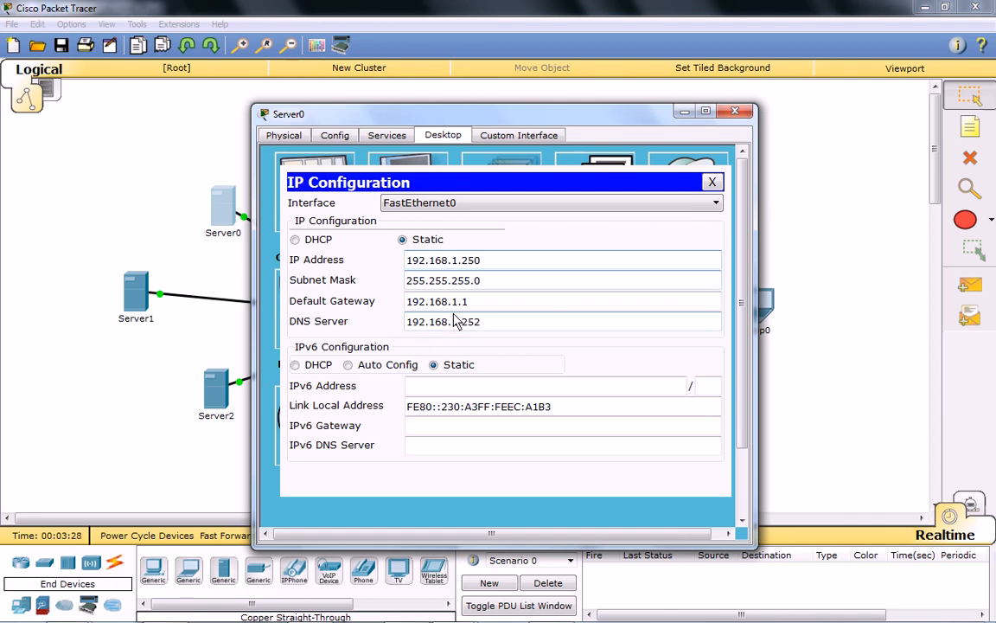
pyautogui.click(506, 305)
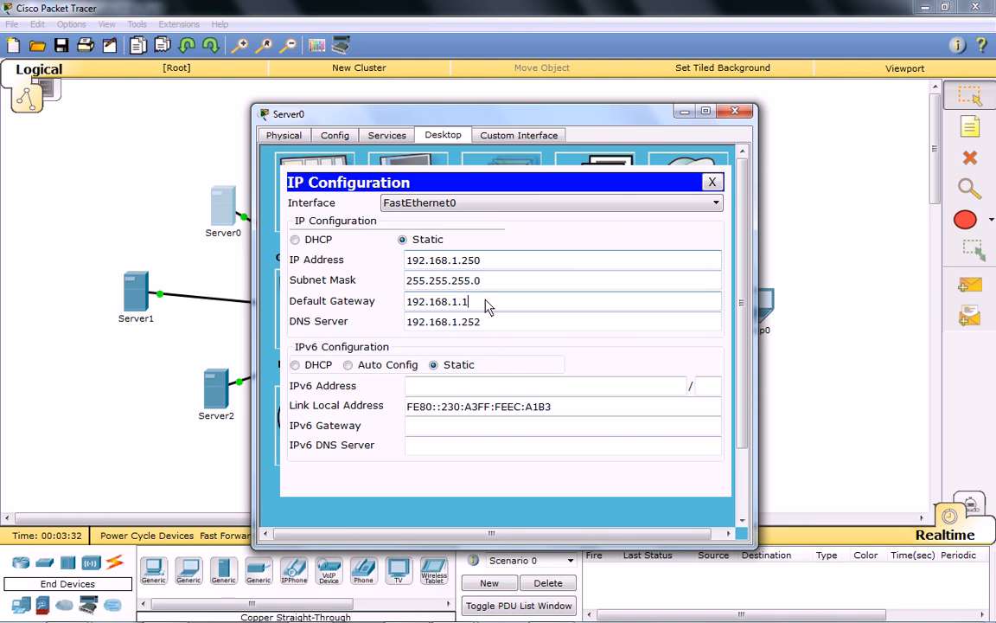
pyautogui.moveTo(483, 322); pyautogui.dragTo(399, 322)
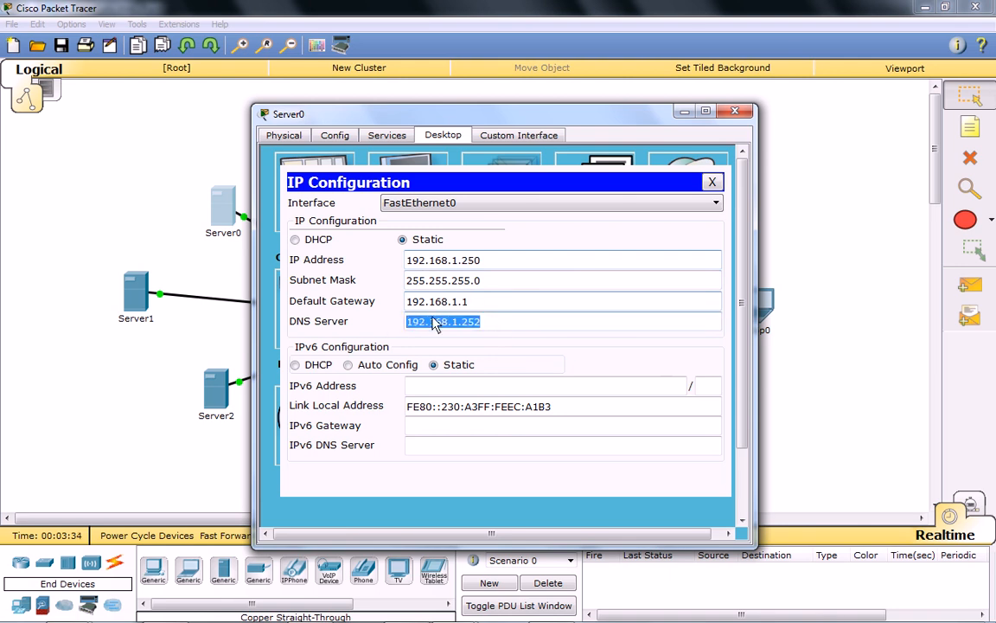
pyautogui.click(705, 185)
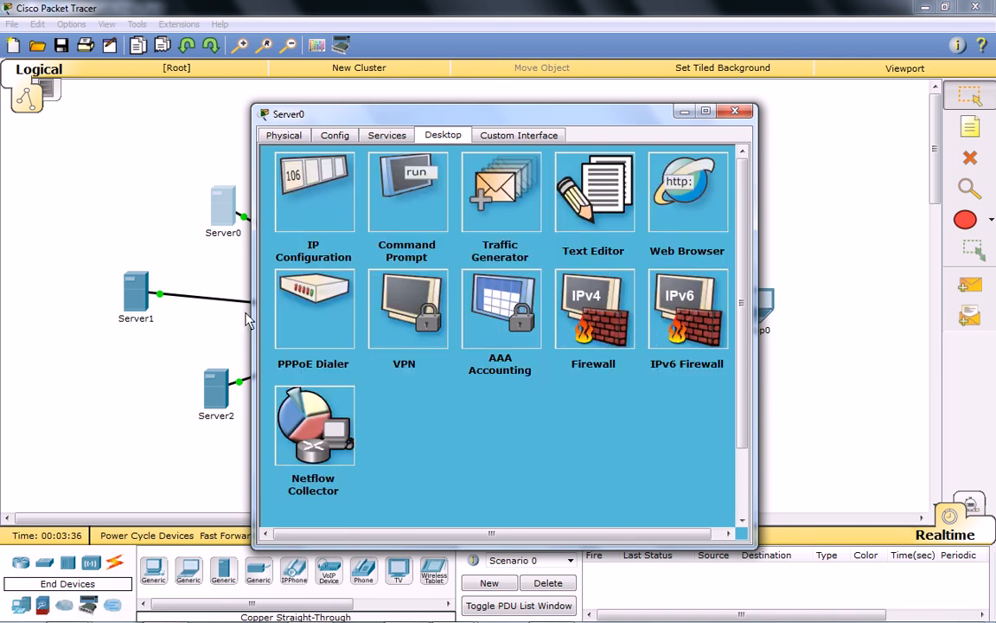
# Configure Server1 with static IP 192.168.1.251, mask 255.255.255.0, default gateway 192.168.1.1 and DNS server 192.168.1.252.
pyautogui.click(132, 299)
pyautogui.click(378, 139)
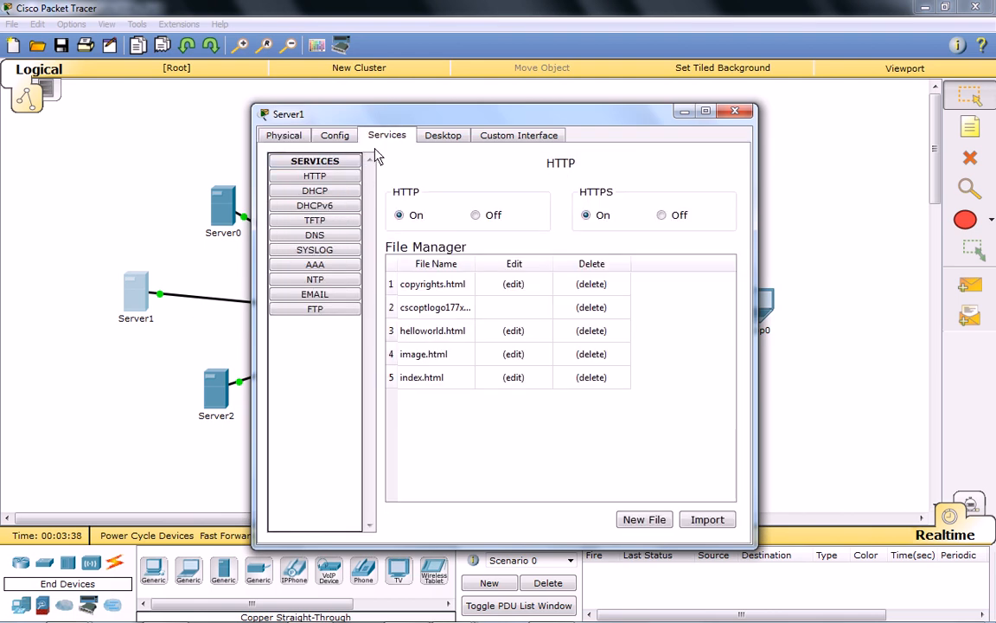
pyautogui.click(344, 138)
pyautogui.click(443, 136)
pyautogui.click(294, 173)
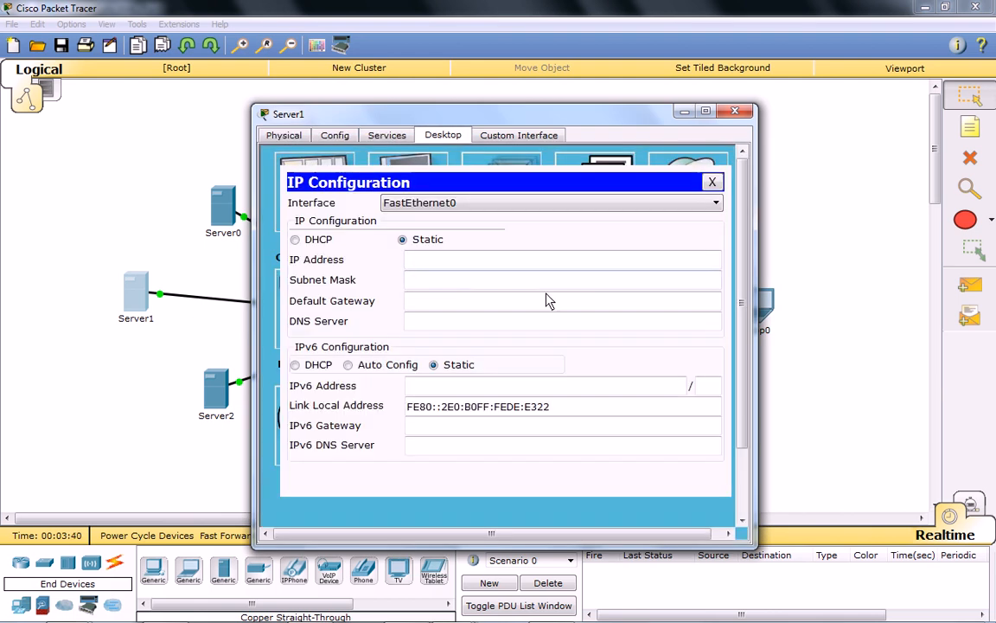
pyautogui.click(459, 260)
pyautogui.write('192.168')
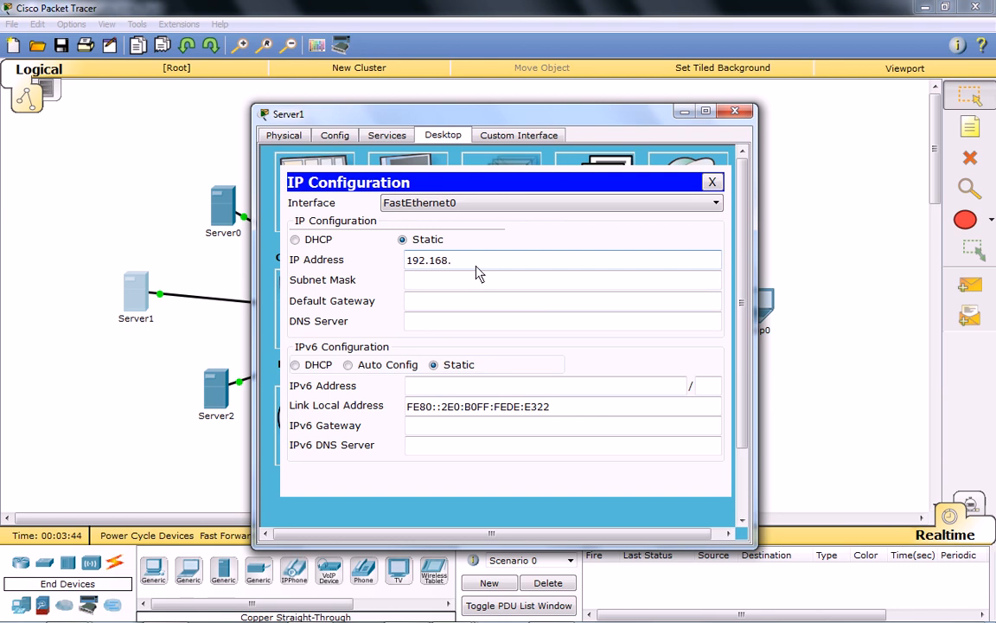
pyautogui.write('.1.251')
pyautogui.click(471, 284)
pyautogui.press('Tab')
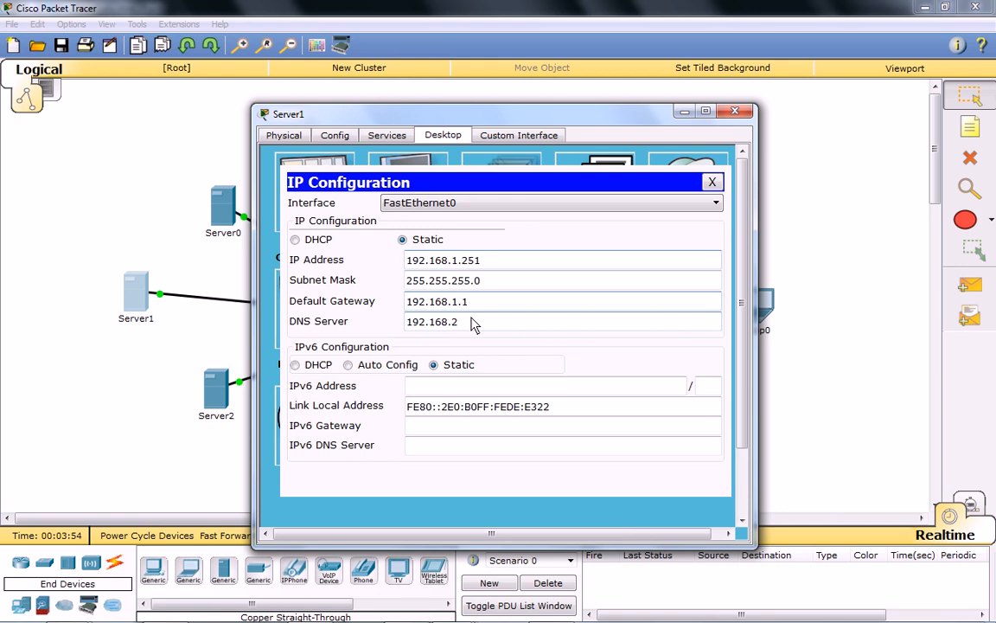
pyautogui.write('252')
pyautogui.click(711, 184)
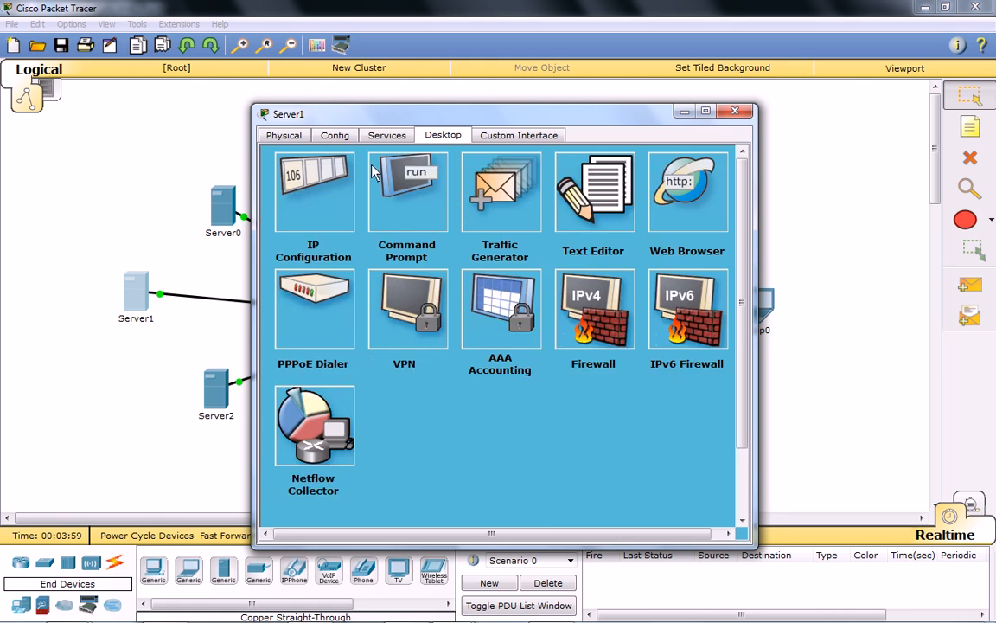
# Change Server1's display name to Server Web and close its configuration window.
pyautogui.click(334, 136)
pyautogui.click(545, 195)
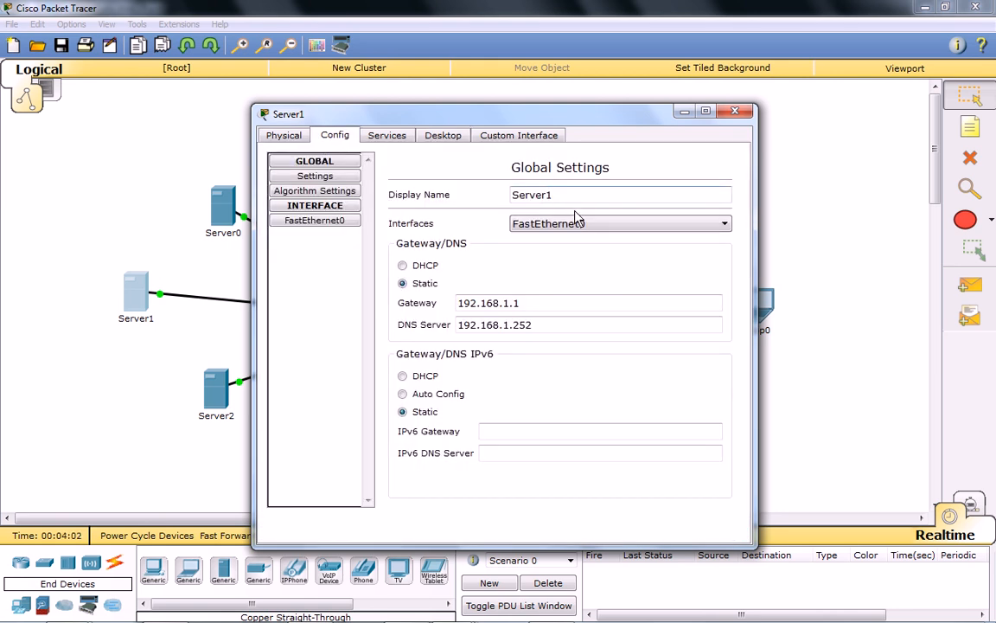
pyautogui.press('BackSpace')
pyautogui.write('Web')
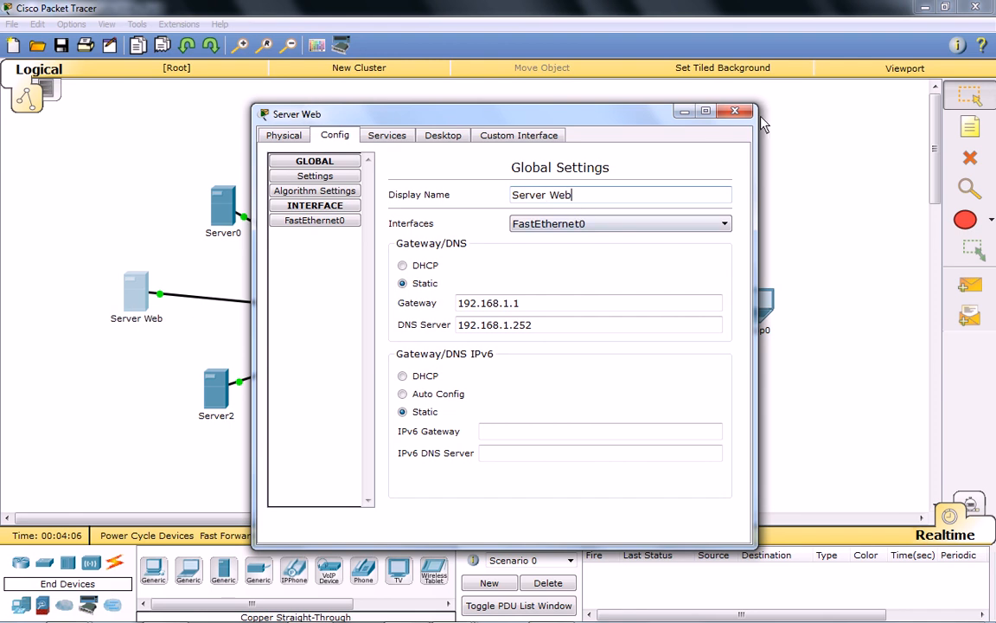
pyautogui.click(735, 111)
# Change Server0's display name to Server DHCP and close its configuration window.
pyautogui.click(232, 210)
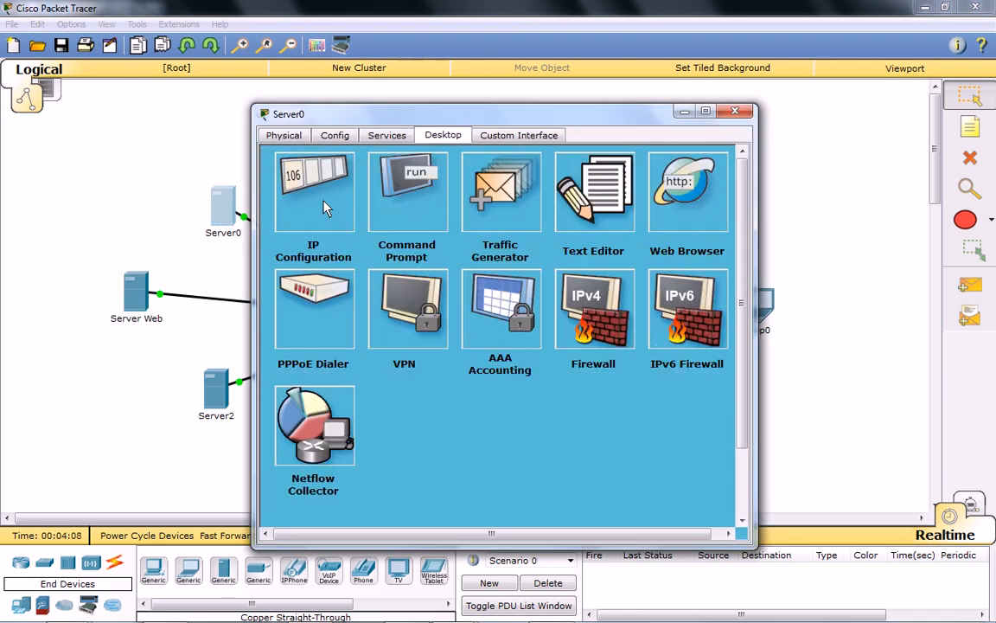
pyautogui.click(335, 135)
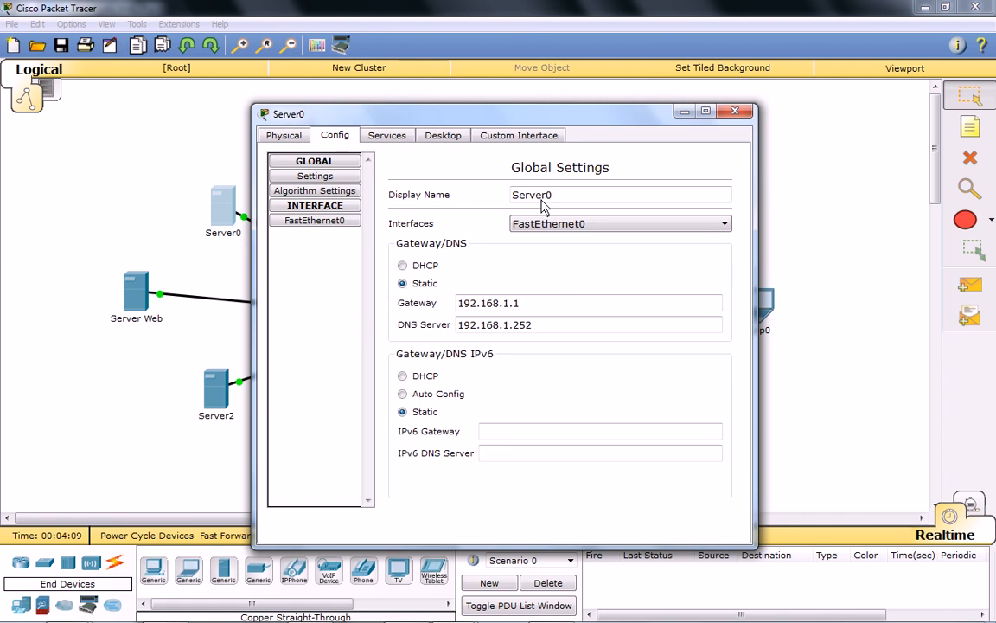
pyautogui.click(591, 202)
pyautogui.press('BackSpace')
pyautogui.write('DHCP')
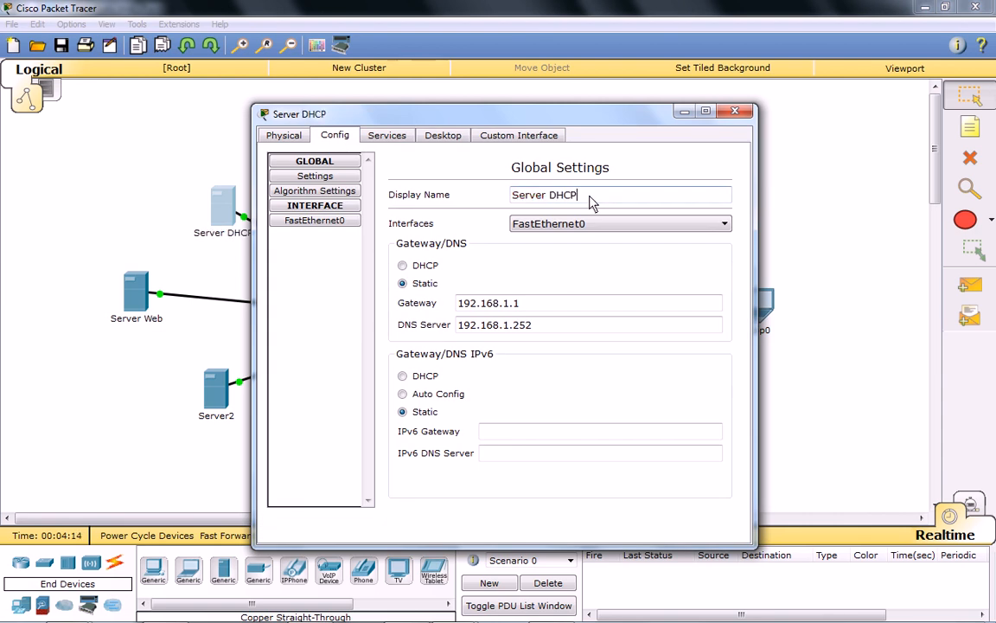
pyautogui.click(735, 110)
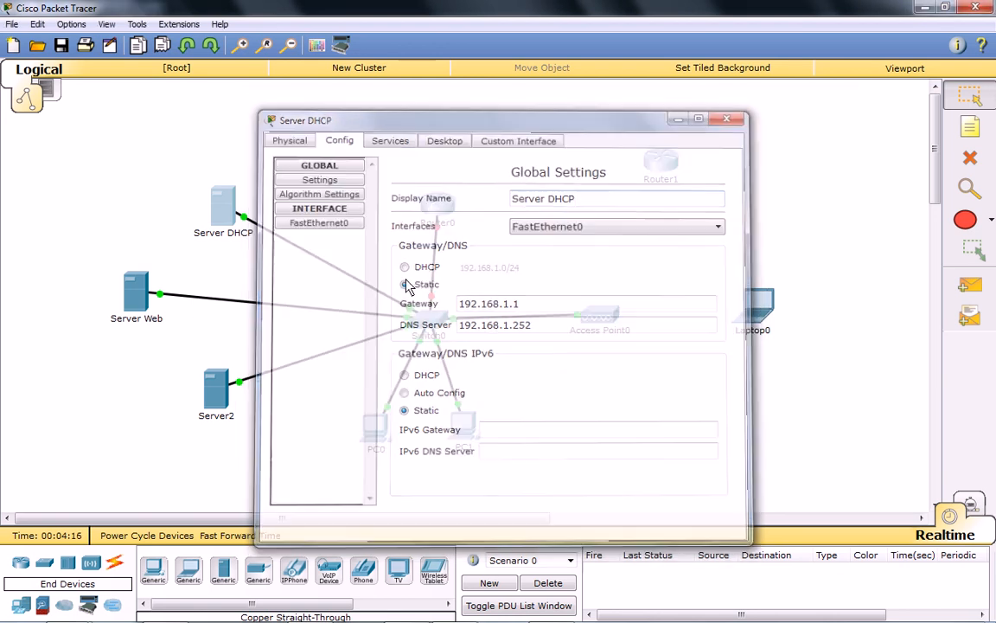
# Give Server2 the static IP address 192.168.1.252 with subnet mask 255.255.255.0.
pyautogui.click(216, 389)
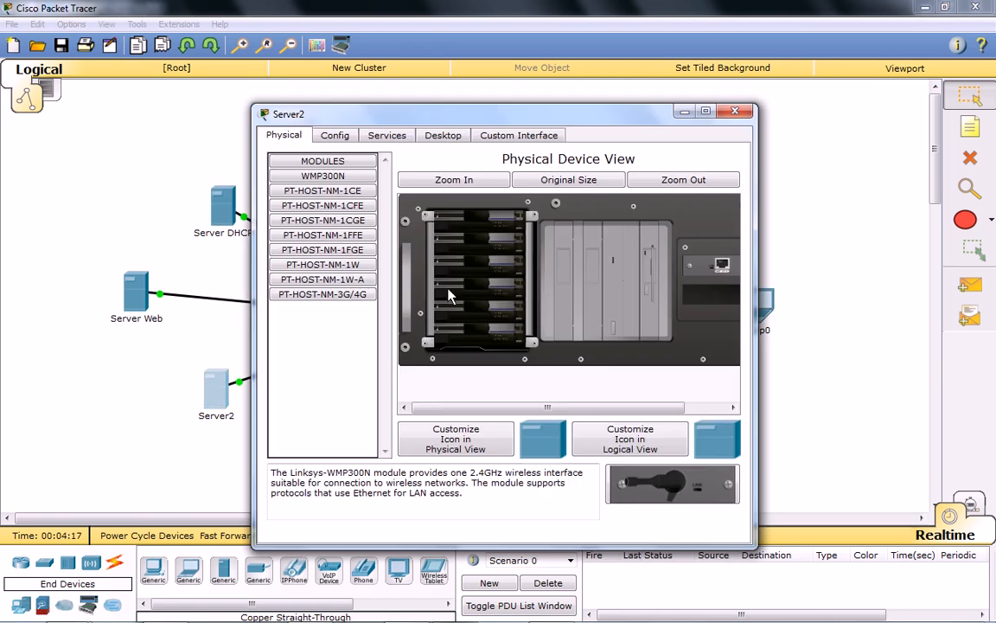
pyautogui.click(446, 139)
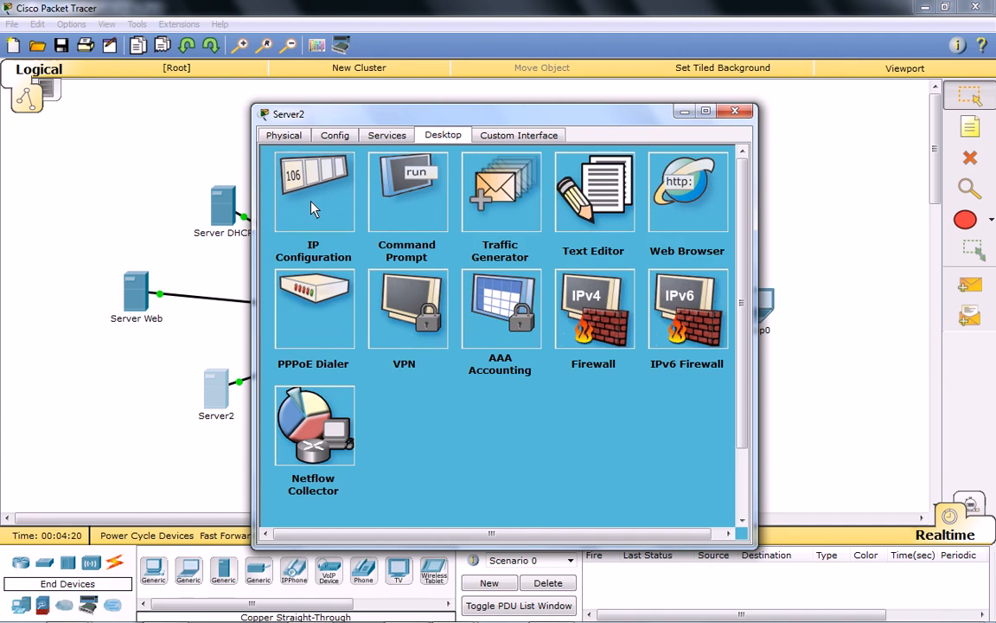
pyautogui.click(327, 186)
pyautogui.click(427, 262)
pyautogui.write('19')
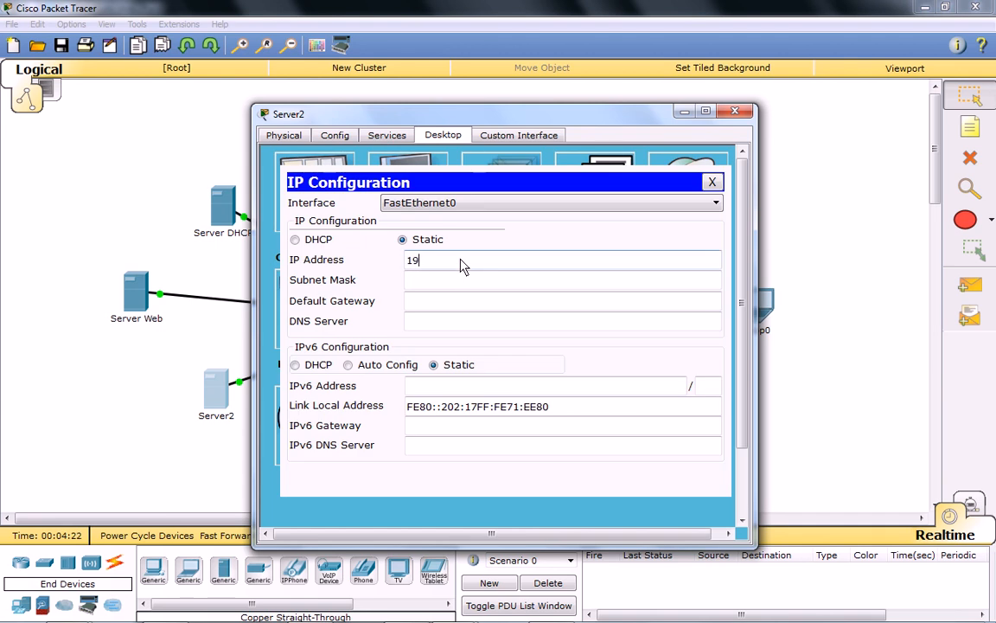
pyautogui.write('2.168.1.252')
pyautogui.click(461, 283)
# Set Server2's default gateway to 192.168.1.1 and DNS server to 192.168.1.252, and close its configuration window.
pyautogui.click(456, 310)
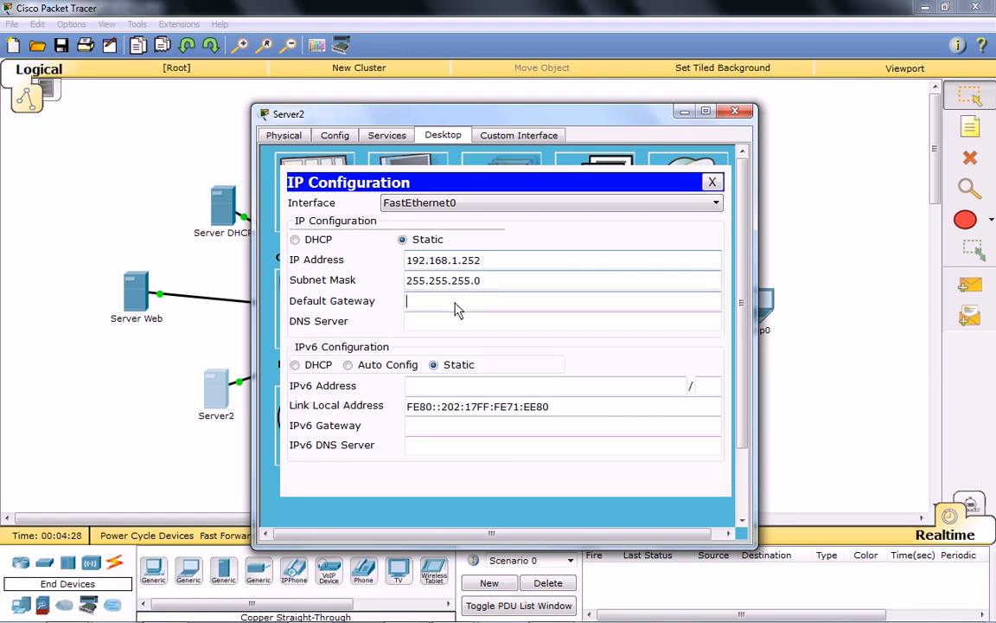
pyautogui.write('192.168.1.1')
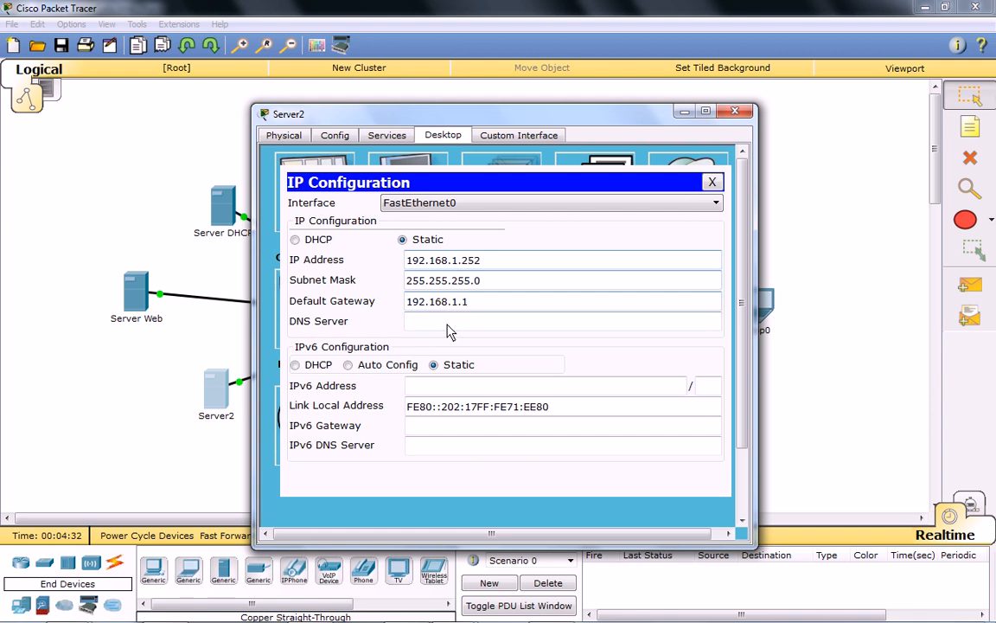
pyautogui.click(448, 327)
pyautogui.write('192.168')
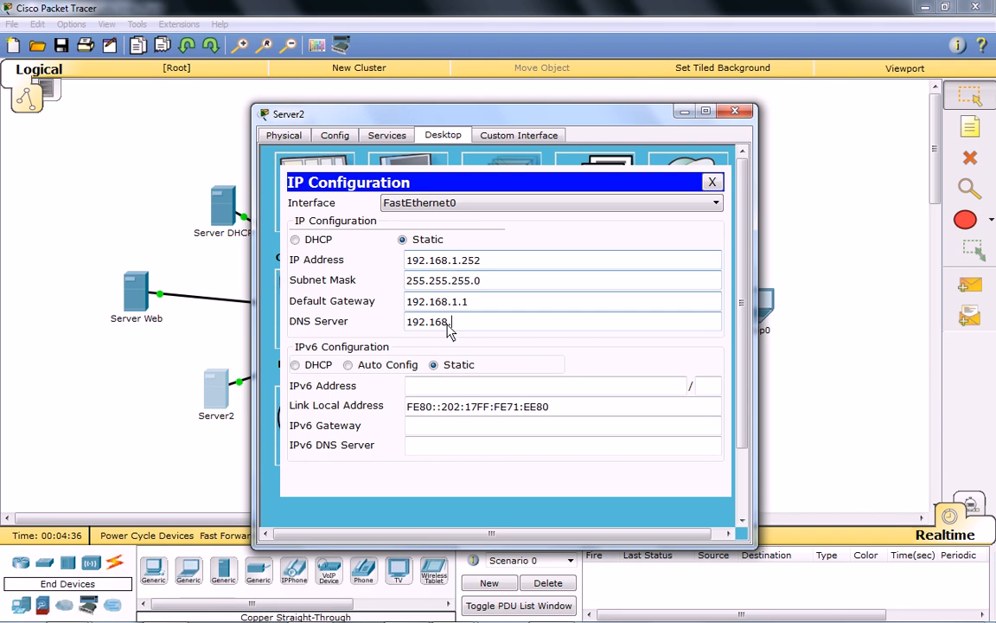
pyautogui.write('.1.252')
pyautogui.click(538, 301)
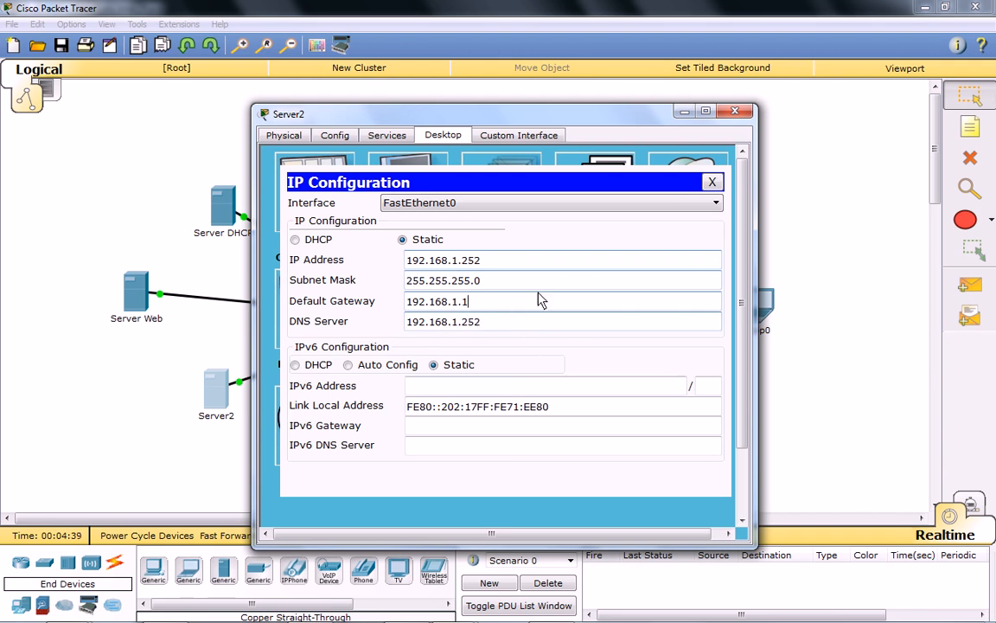
pyautogui.click(712, 181)
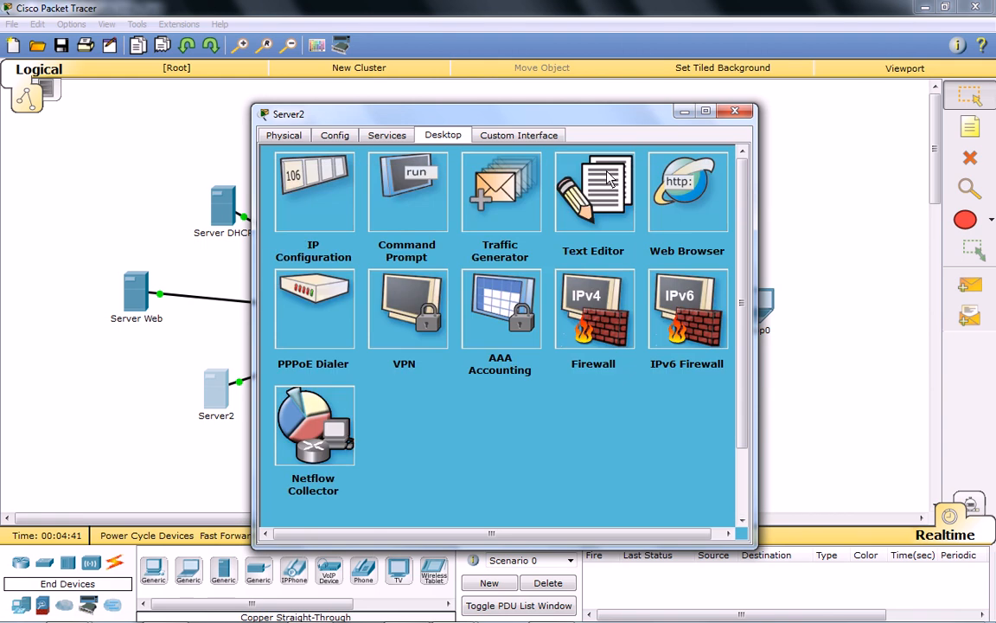
pyautogui.click(734, 111)
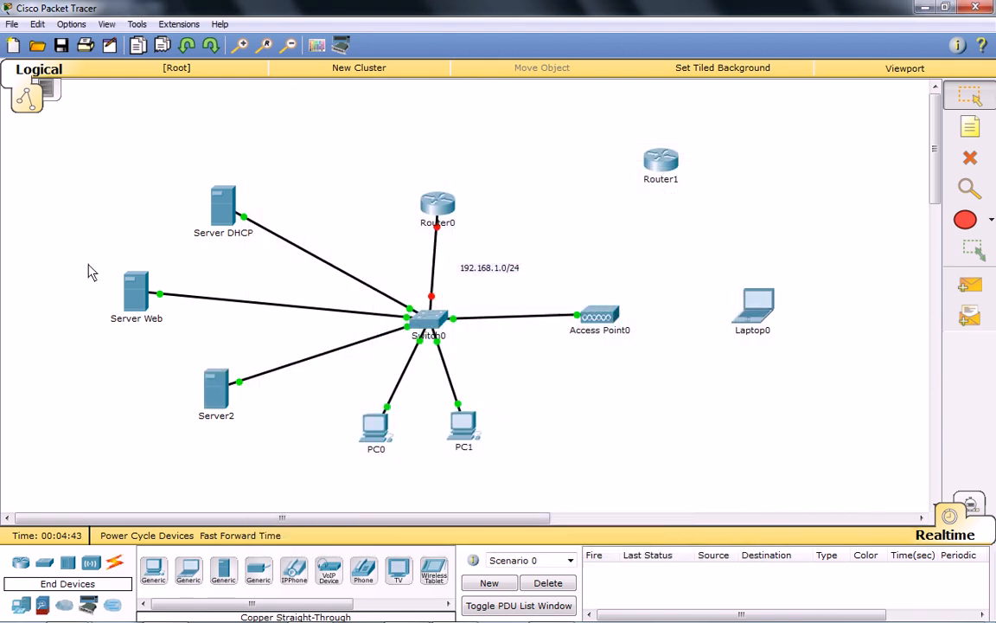
# Draw an ellipse with a blue fill and black outline around the three servers, and close the drawing palette.
pyautogui.click(991, 221)
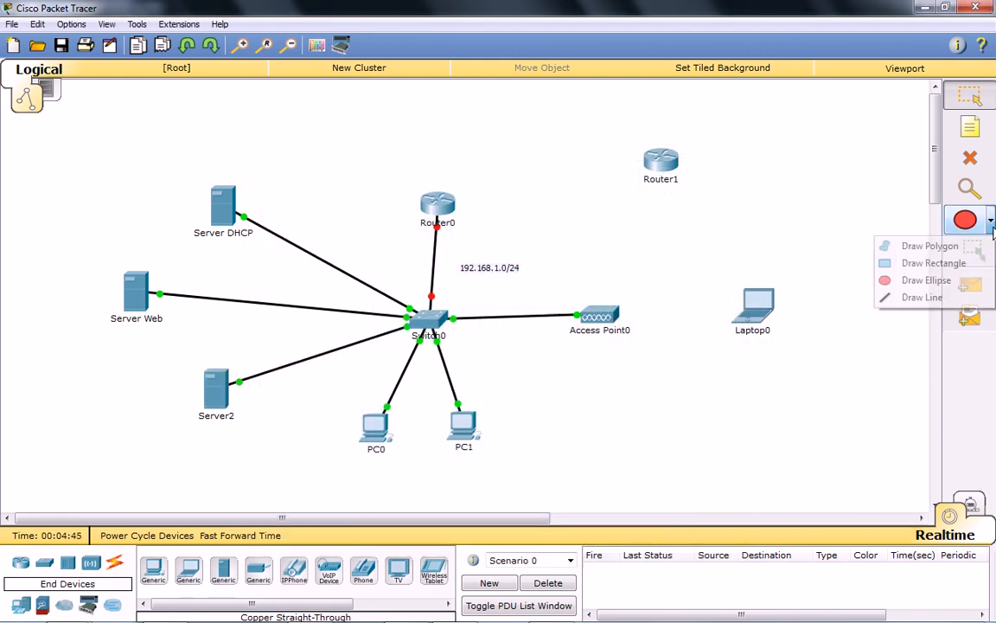
pyautogui.click(927, 283)
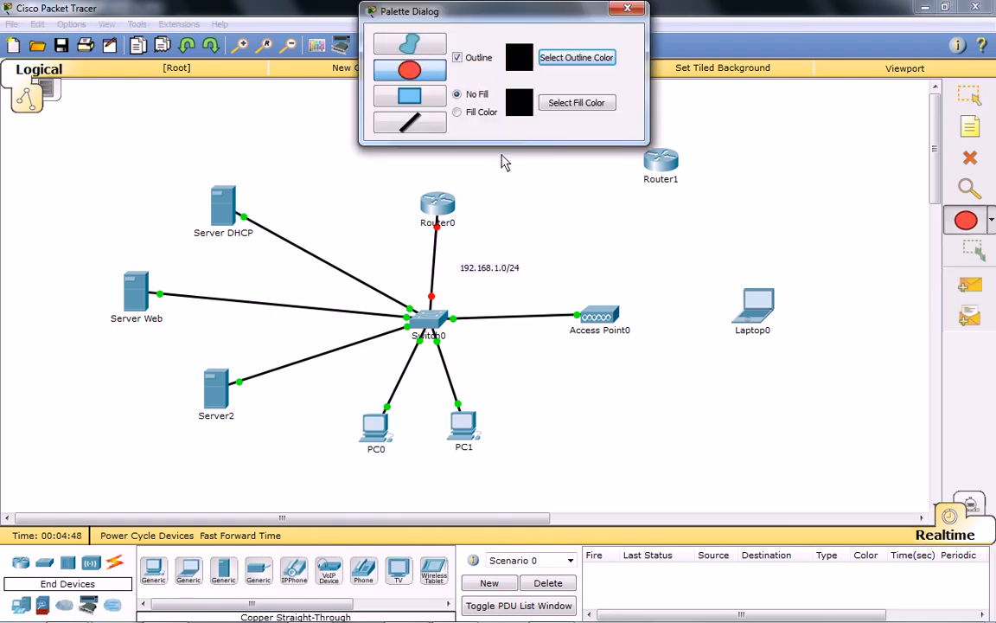
pyautogui.click(484, 113)
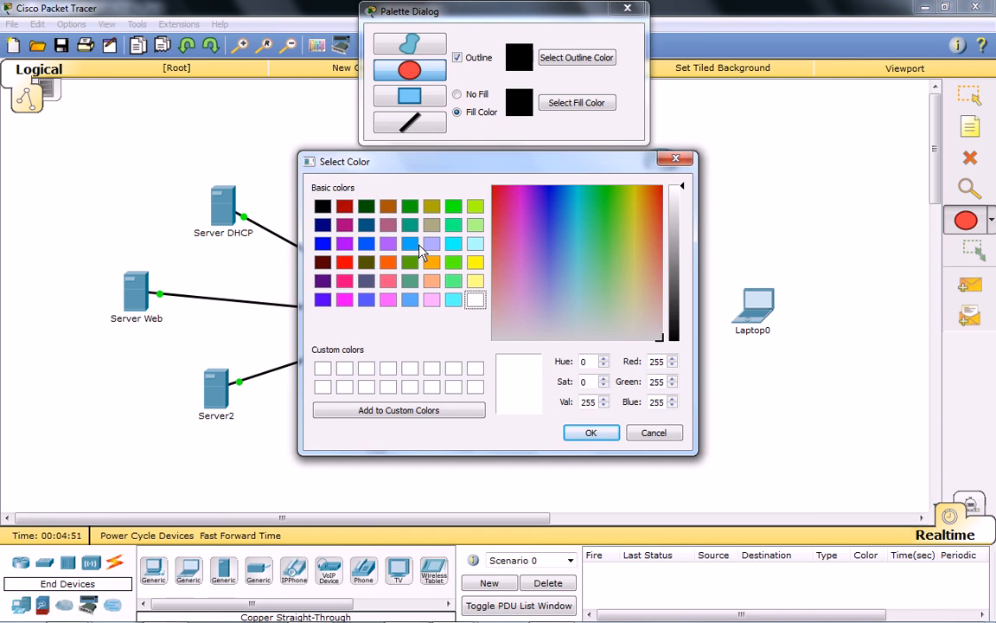
pyautogui.click(417, 245)
pyautogui.click(589, 435)
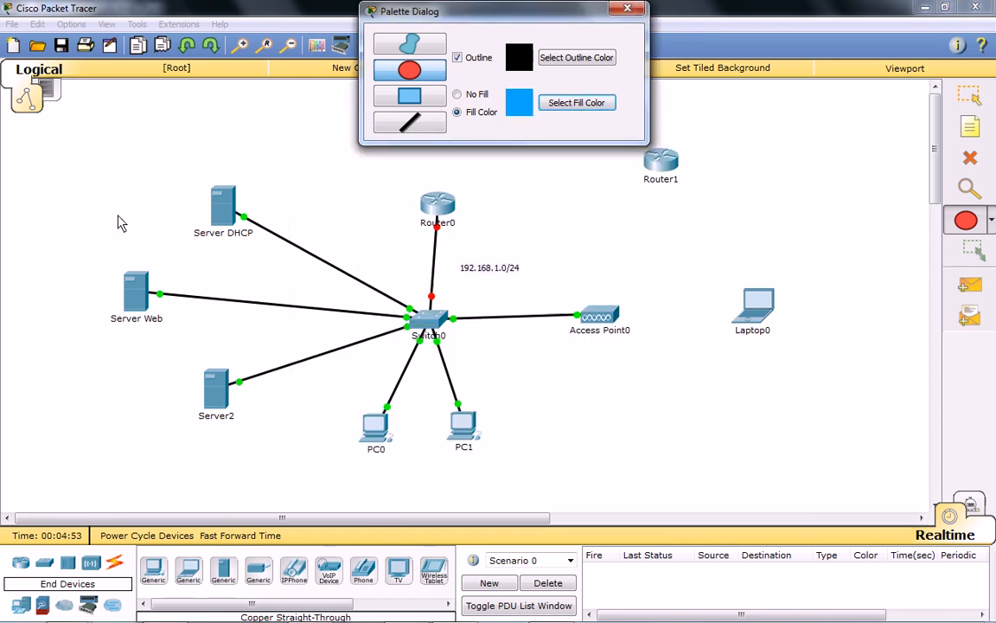
pyautogui.moveTo(87, 169); pyautogui.dragTo(327, 437)
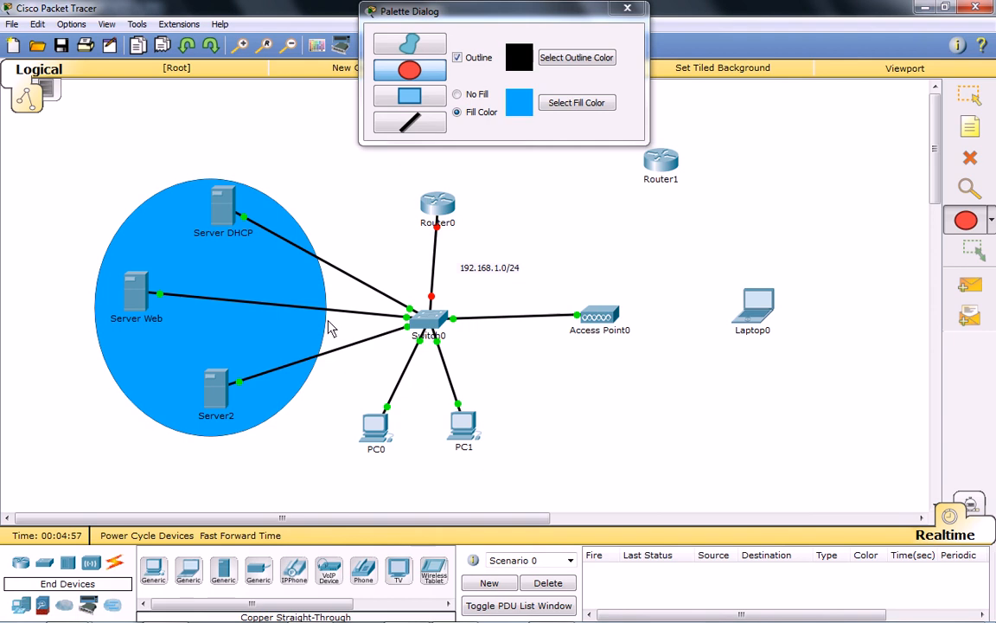
pyautogui.click(628, 8)
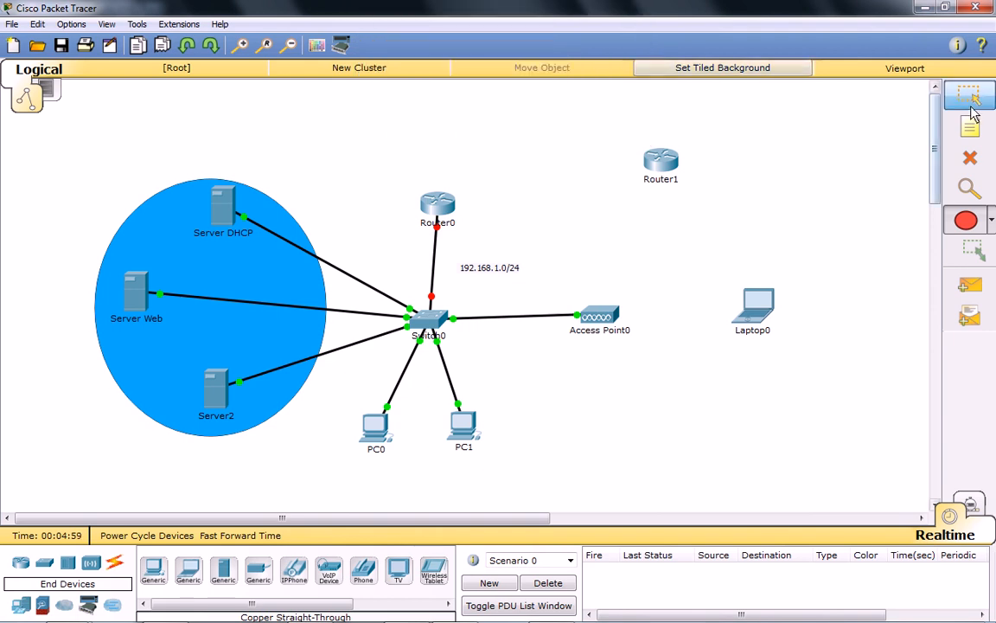
# Turn on the DHCP service for FastEthernet0 on Server DHCP.
pyautogui.click(218, 208)
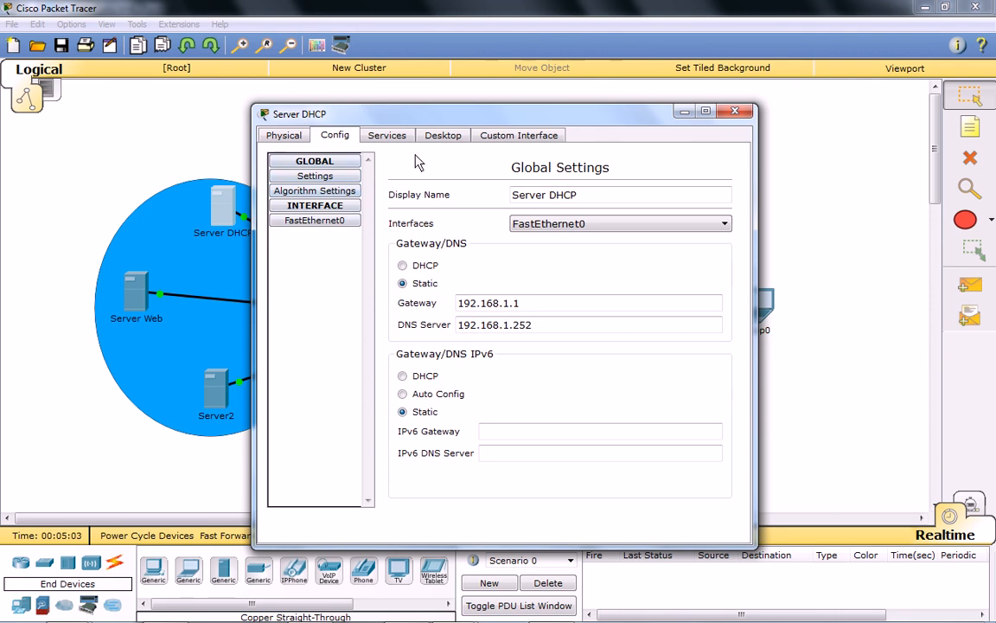
pyautogui.click(394, 136)
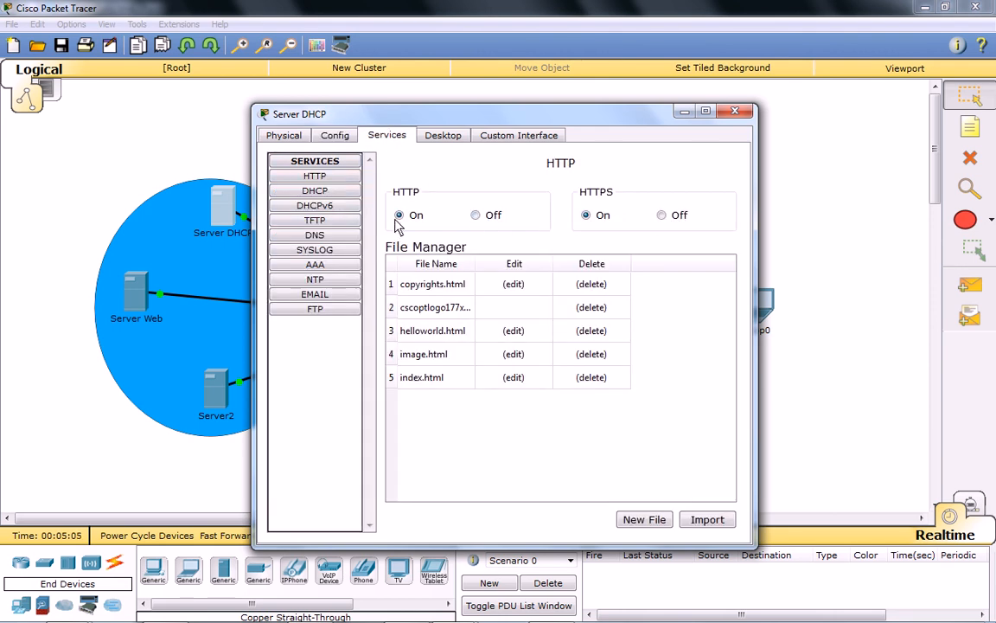
pyautogui.click(316, 190)
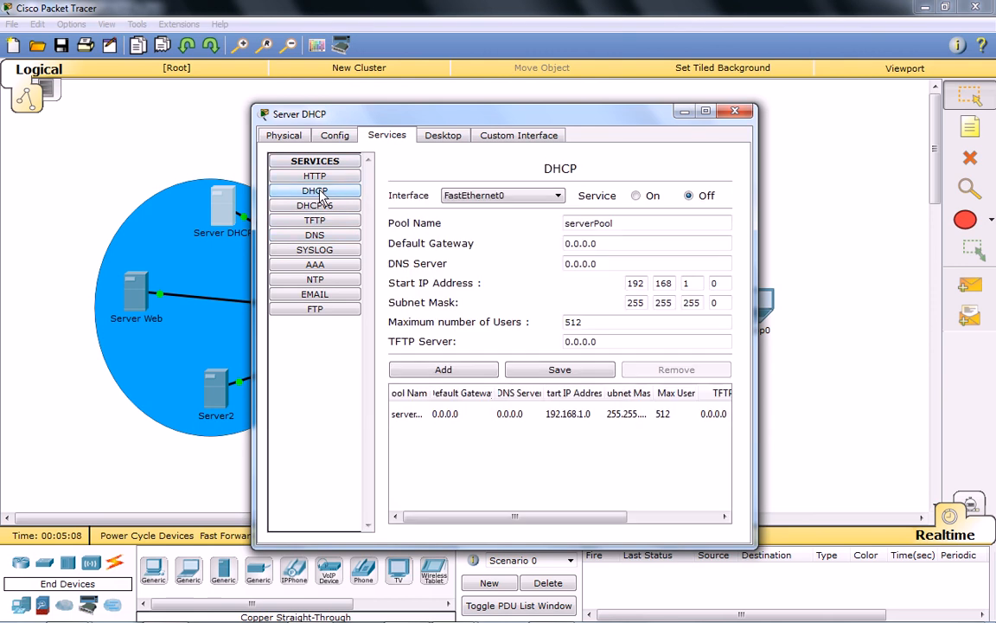
pyautogui.click(639, 197)
# Set the serverPool DHCP pool's default gateway to 192.168.1.1 and its DNS server to 192.168.1.252.
pyautogui.click(413, 417)
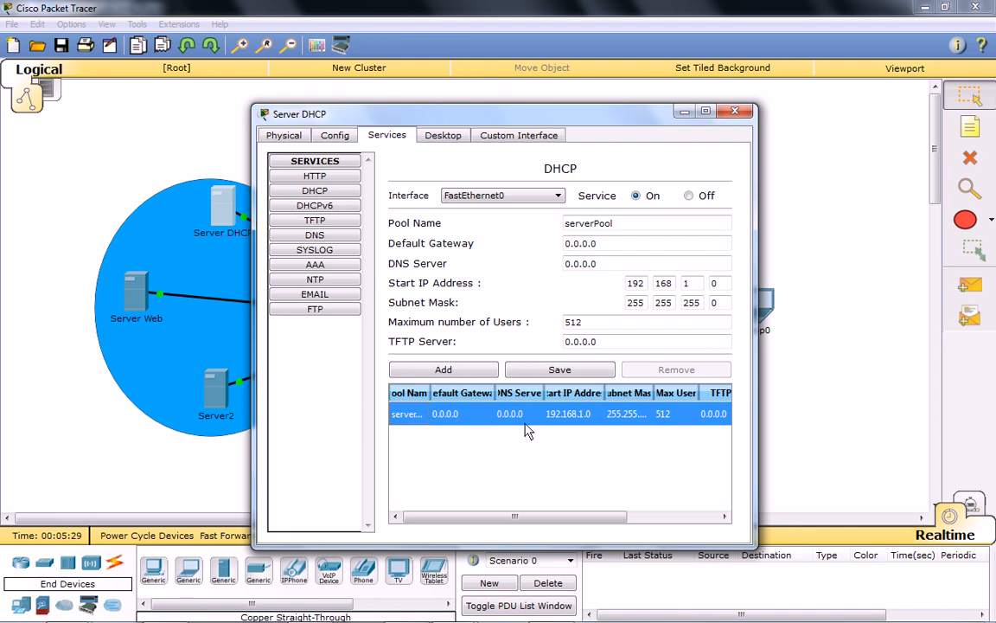
pyautogui.moveTo(612, 245); pyautogui.dragTo(521, 250)
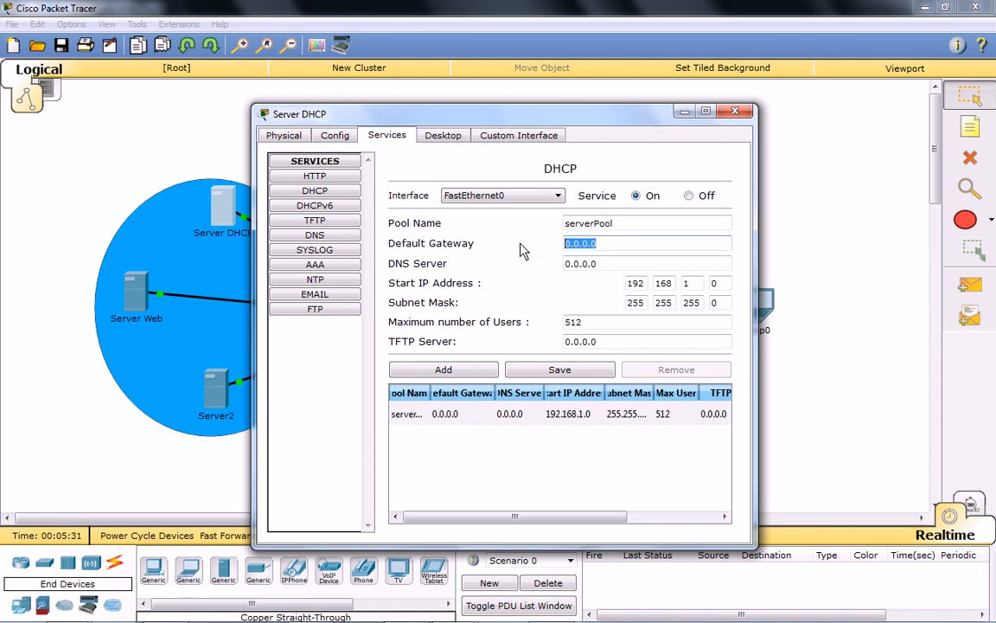
pyautogui.write('192.168.1.1')
pyautogui.click(619, 266)
pyautogui.moveTo(620, 264); pyautogui.dragTo(474, 275)
pyautogui.write('192.168.1.')
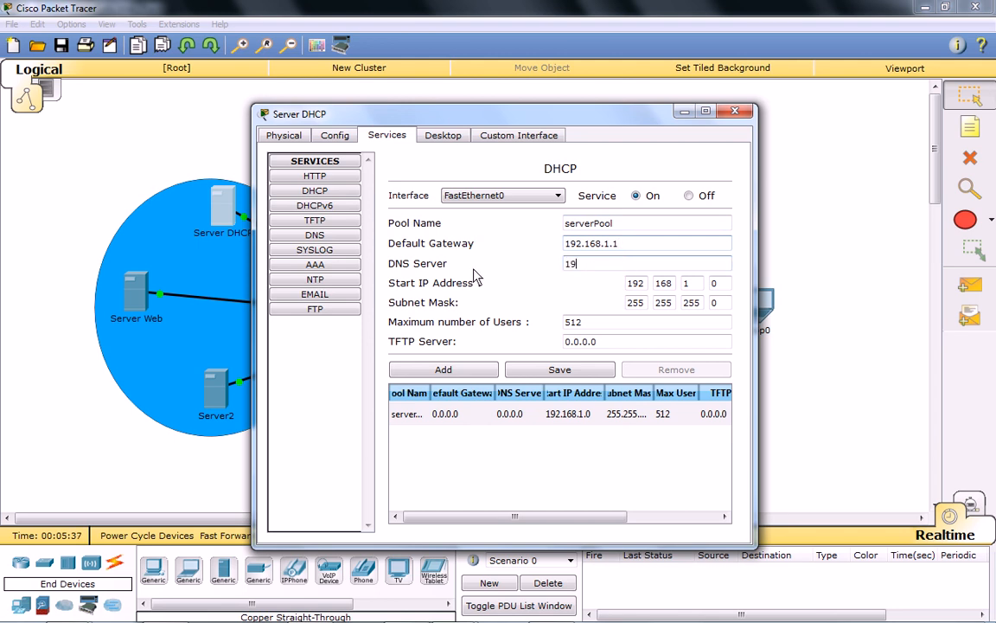
pyautogui.write('252')
# Set the pool's start IP address to 192.168.1.10 and maximum users to 150, save the pool, and close the server window.
pyautogui.click(727, 288)
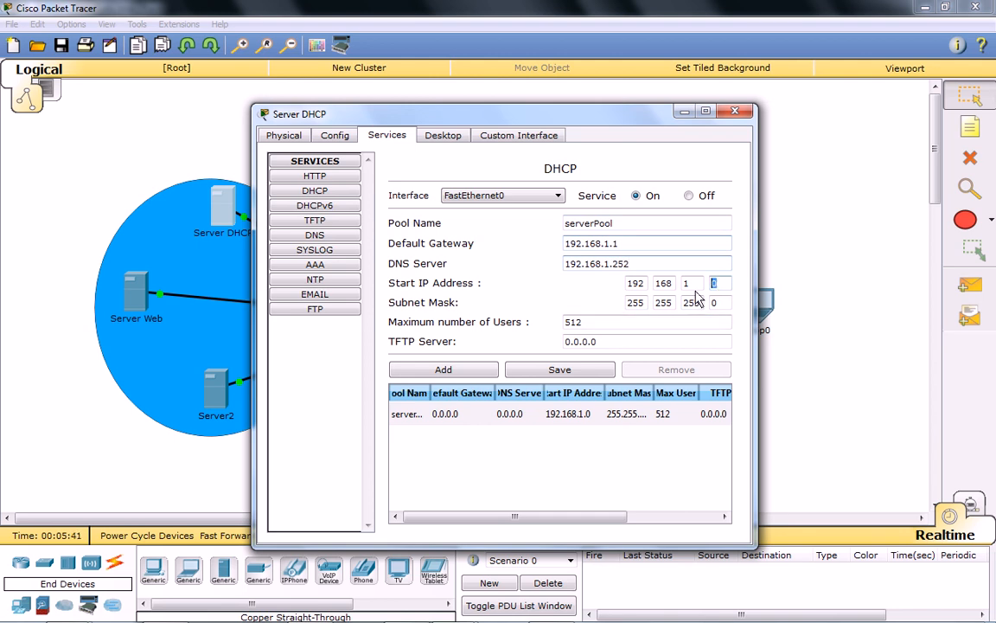
pyautogui.write('10')
pyautogui.press('Tab')
pyautogui.write('150')
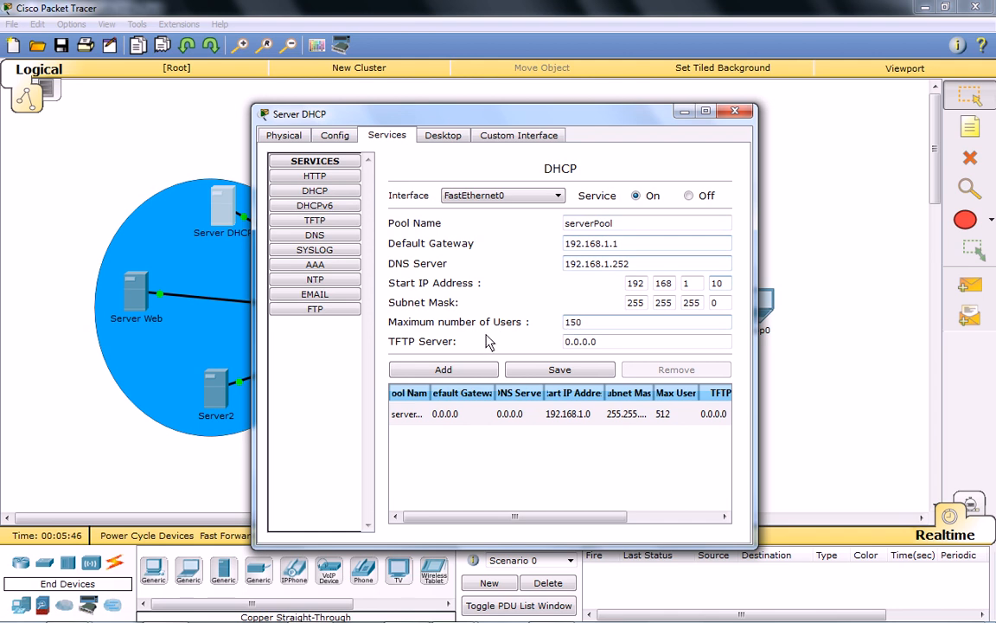
pyautogui.click(618, 344)
pyautogui.click(579, 370)
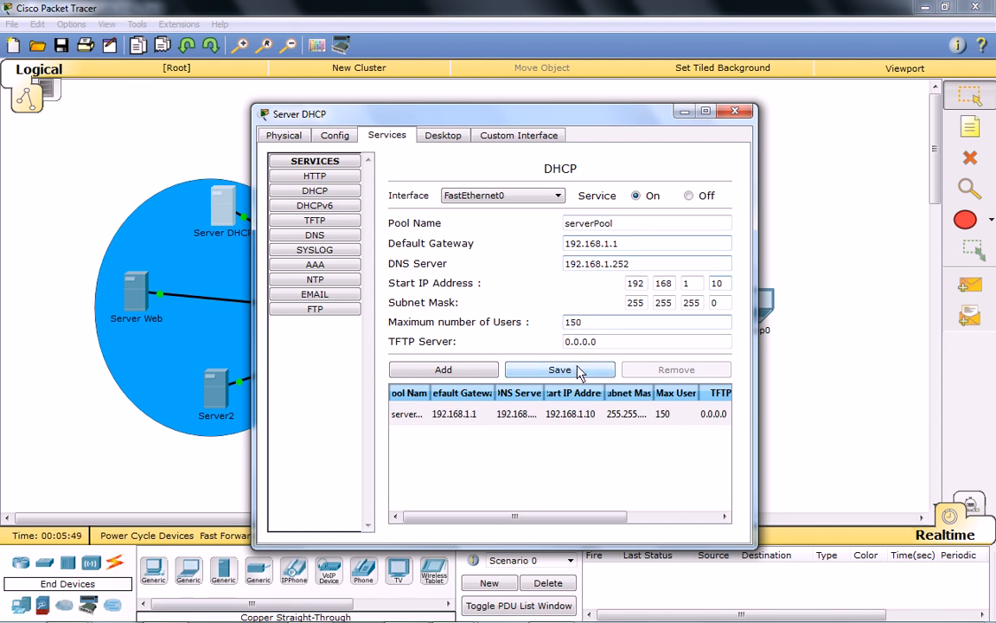
pyautogui.click(736, 112)
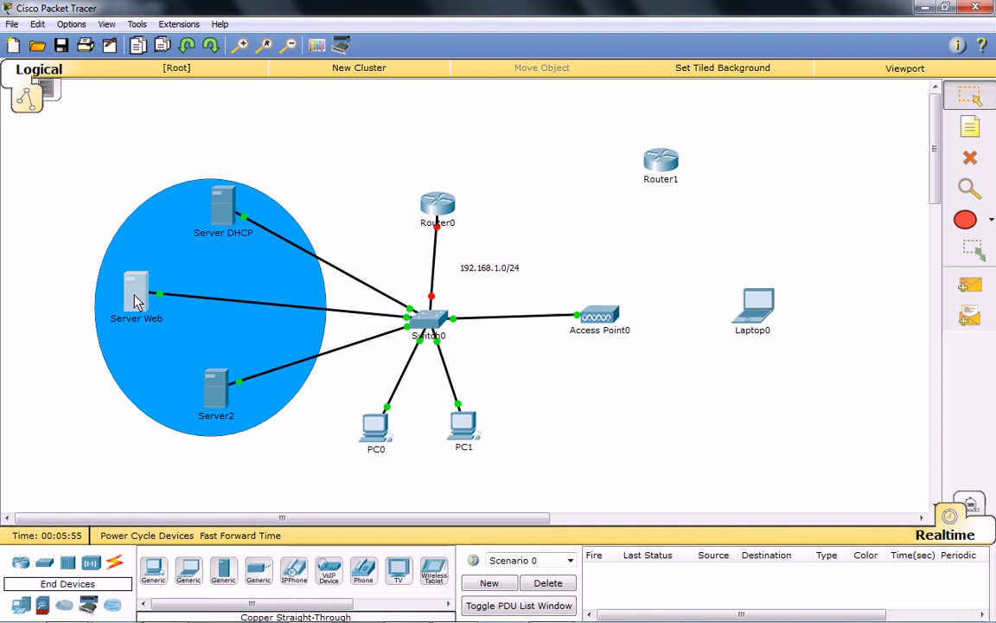
# Open the index.html page of Server Web's HTTP service for editing.
pyautogui.click(136, 301)
pyautogui.click(387, 137)
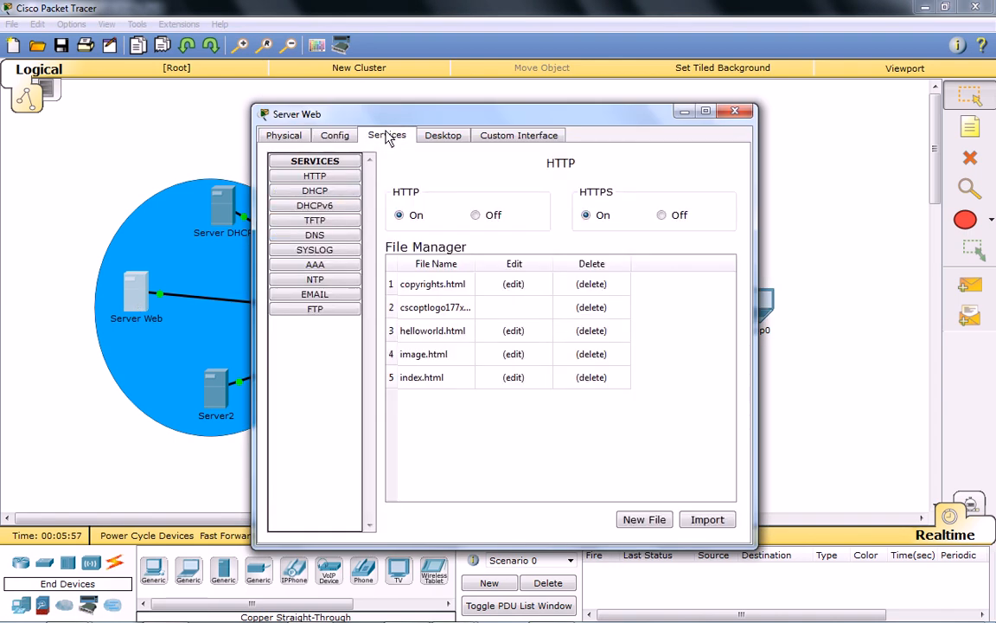
pyautogui.click(442, 137)
pyautogui.click(386, 136)
pyautogui.click(429, 384)
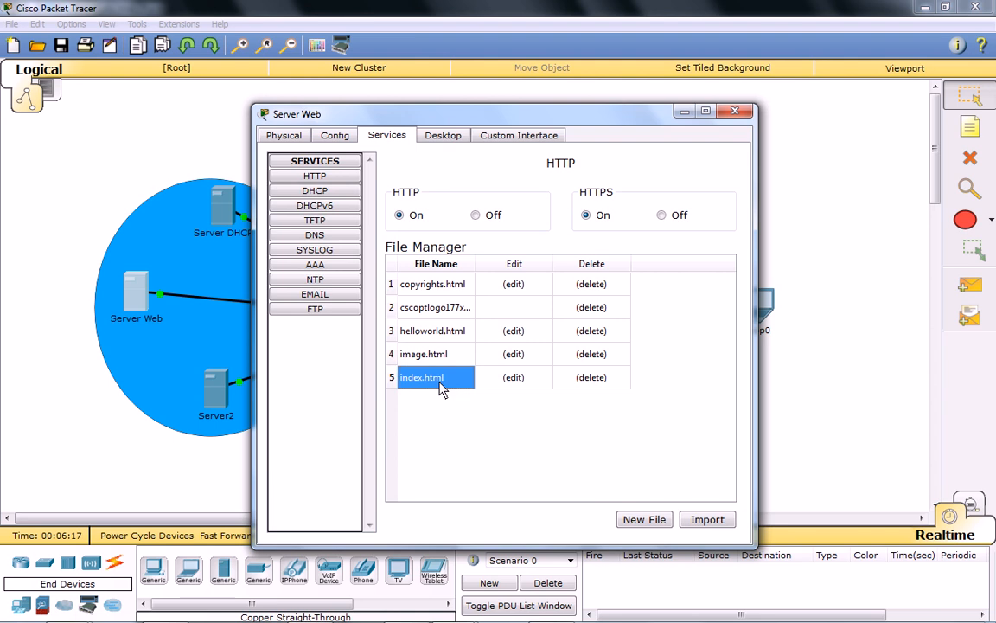
pyautogui.click(513, 378)
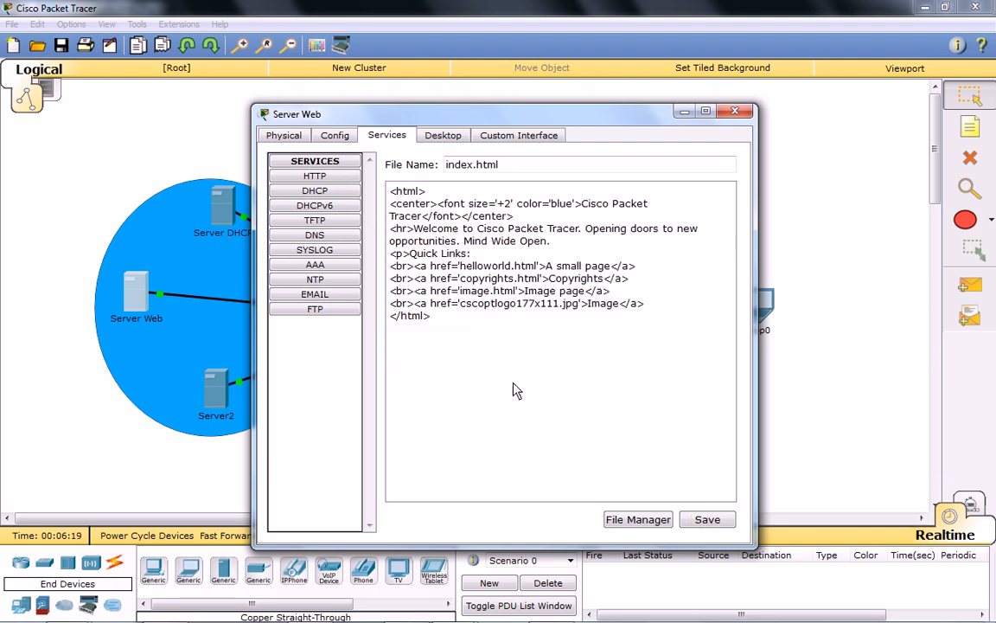
# Replace everything between the html tags of index.html with the heading "<h1> Bienvenue sur notre site </h1>".
pyautogui.moveTo(646, 304); pyautogui.dragTo(363, 216)
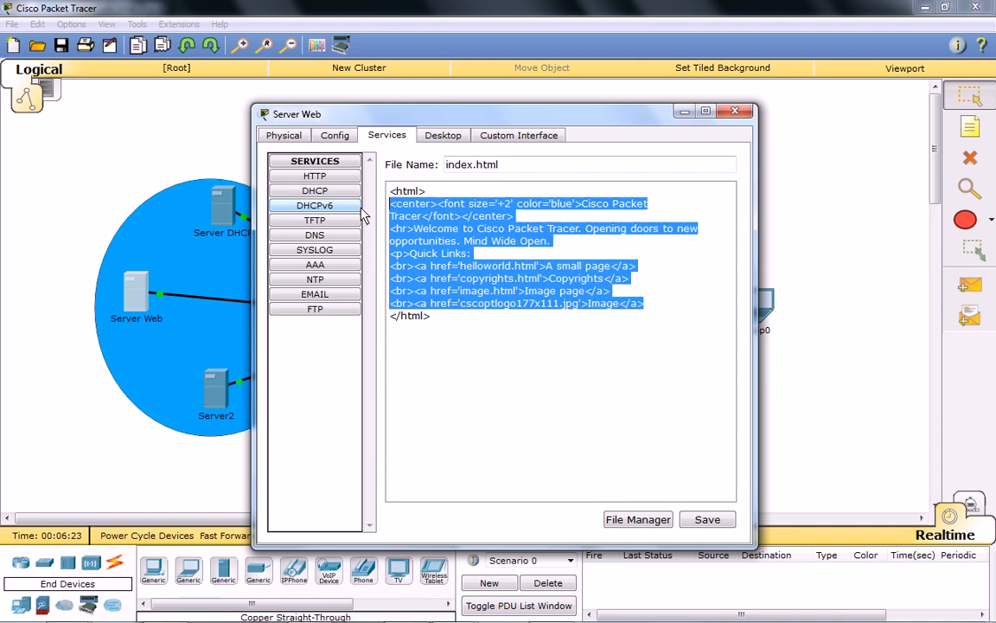
pyautogui.write('<')
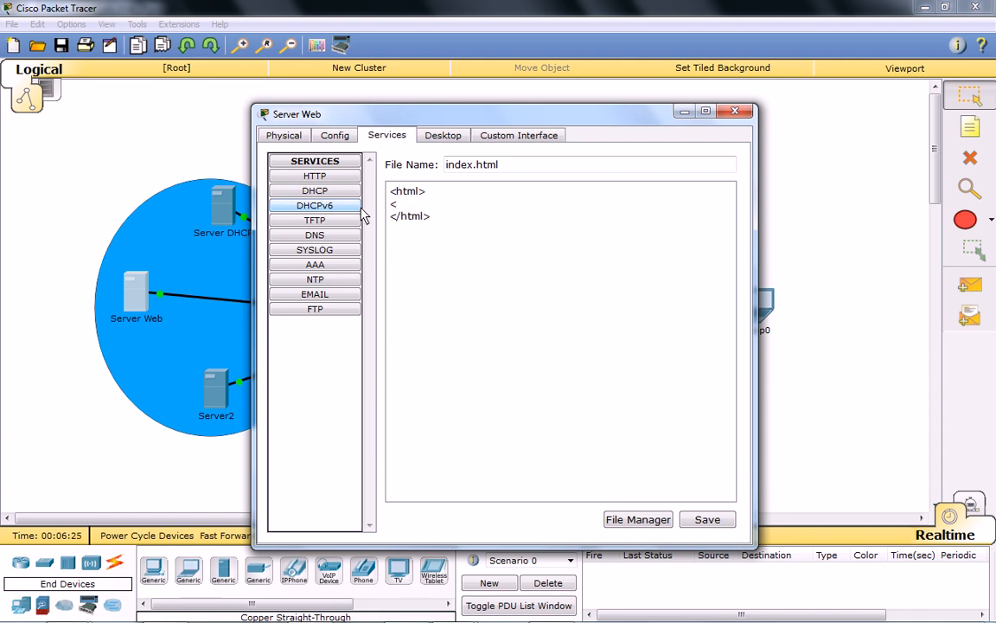
pyautogui.write('h1> Bienvenue sur not')
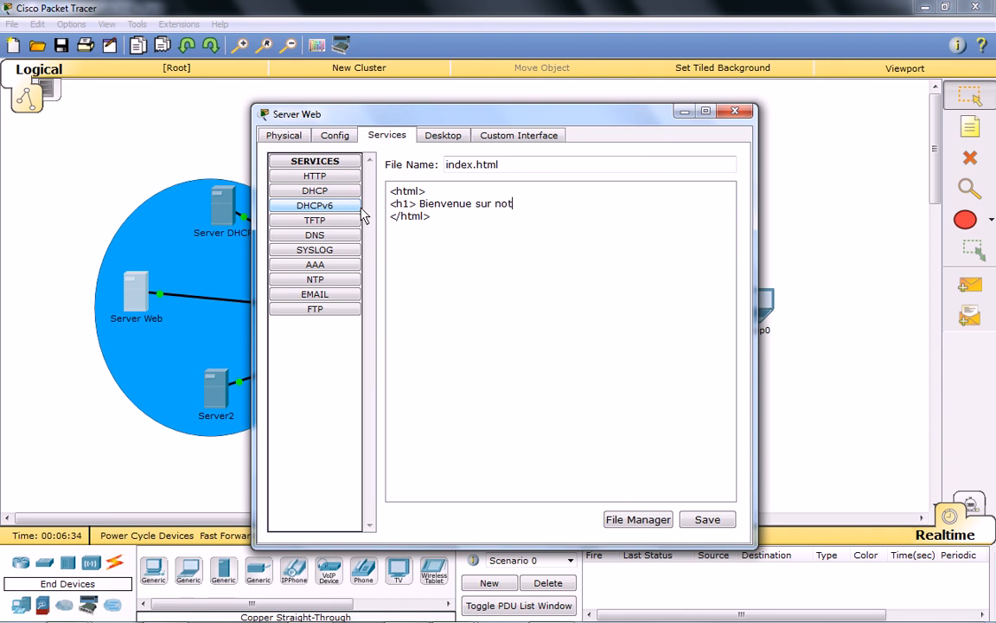
pyautogui.write('re site </h1>')
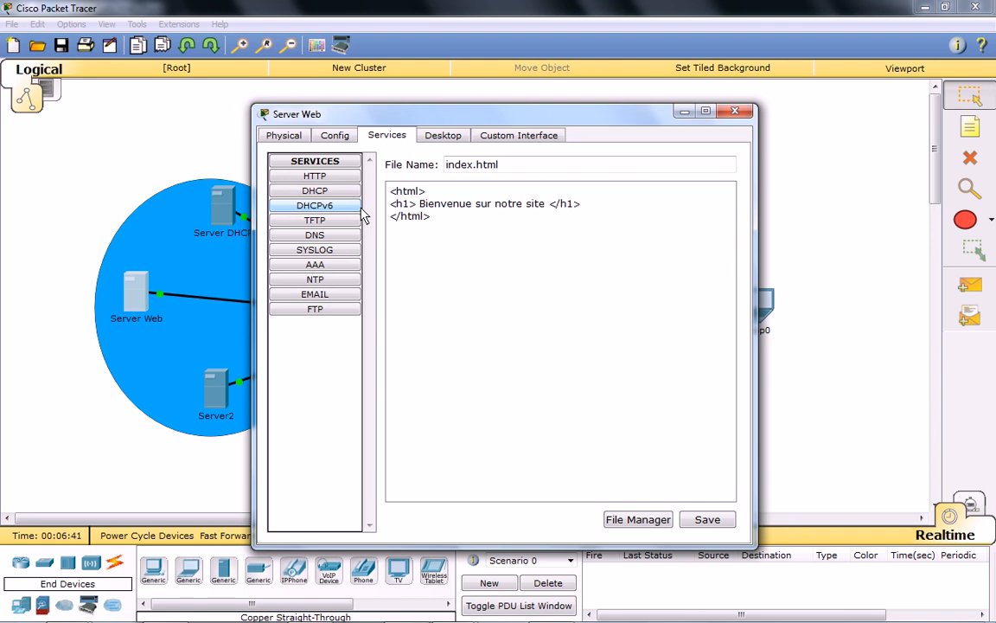
# Save the edited index.html page and close Server Web's configuration window.
pyautogui.click(693, 523)
pyautogui.click(539, 355)
pyautogui.click(735, 113)
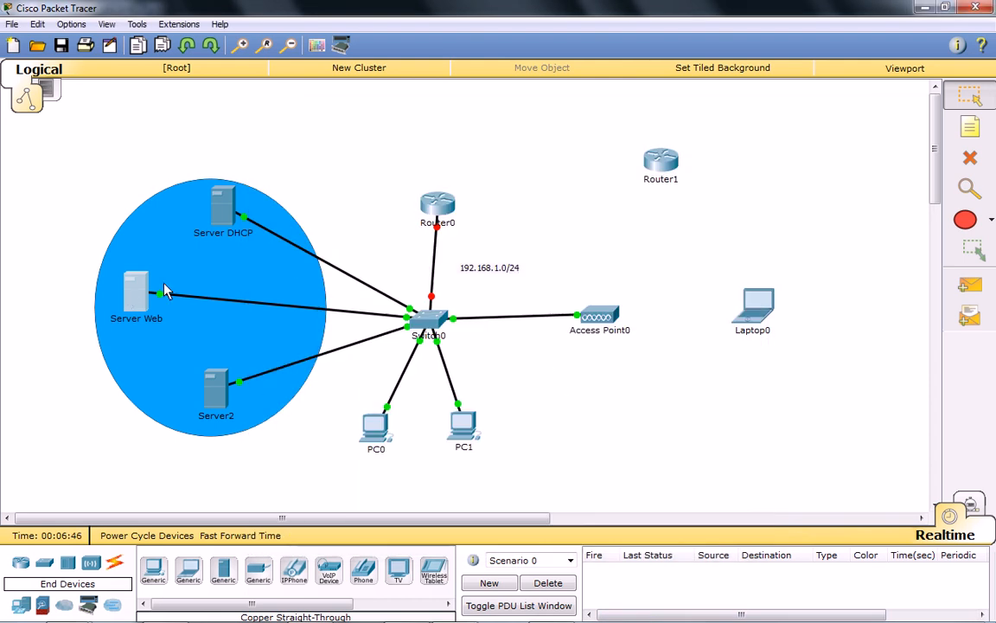
pyautogui.click(215, 394)
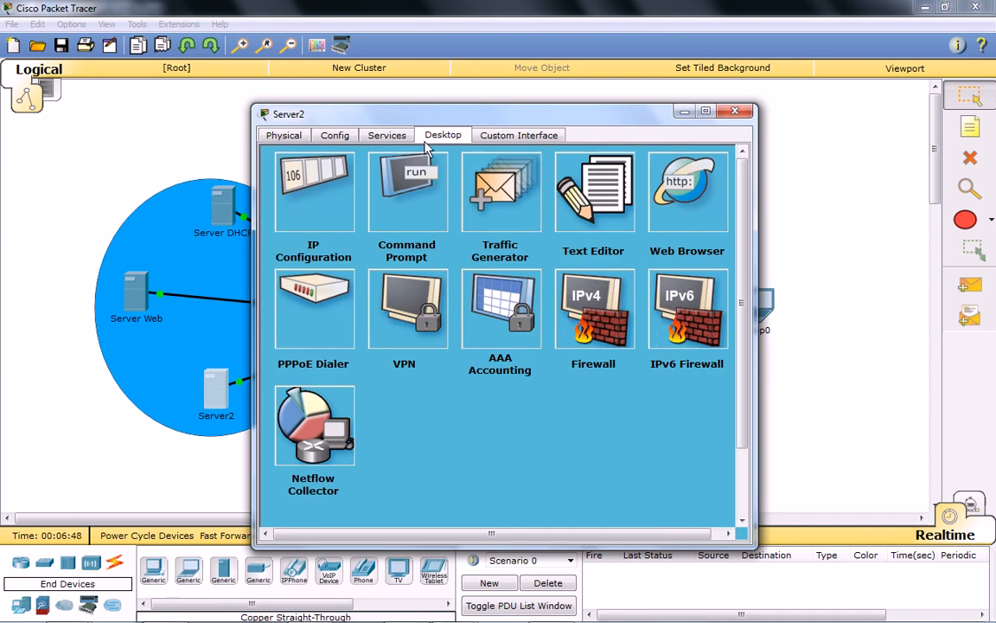
pyautogui.click(387, 135)
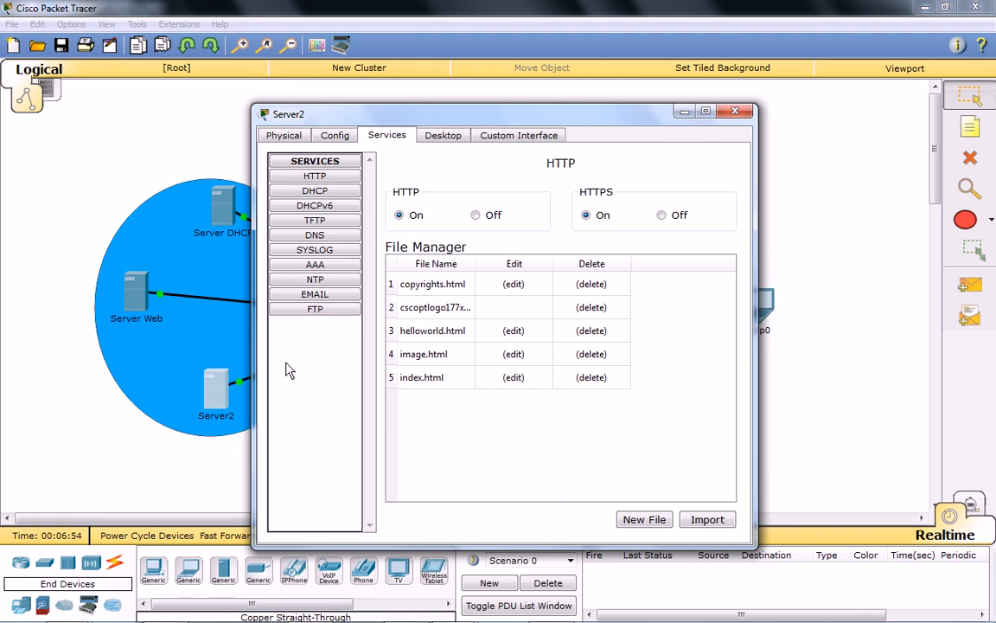
pyautogui.click(303, 235)
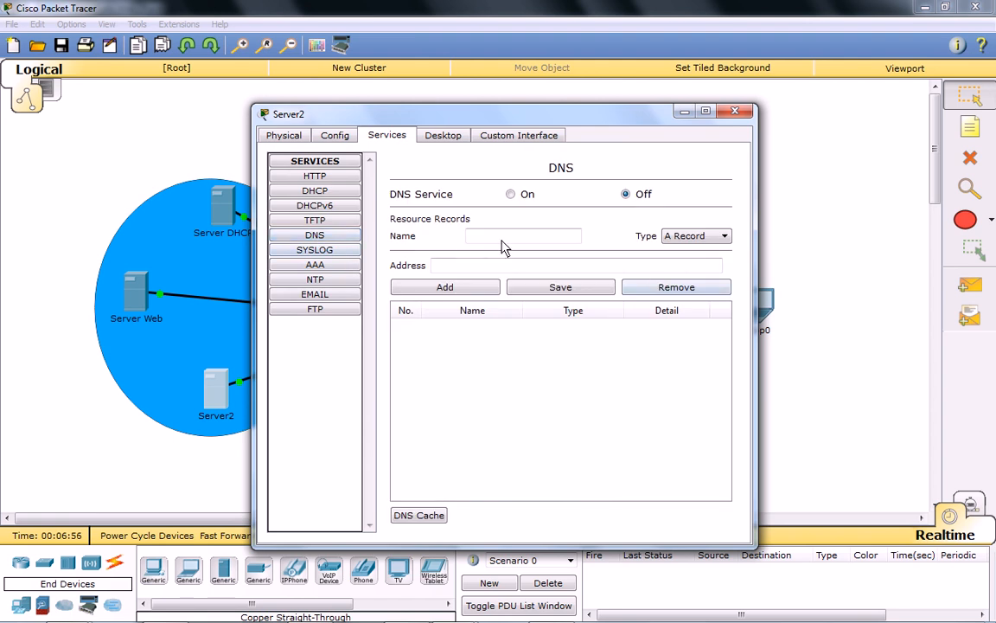
pyautogui.click(470, 240)
pyautogui.write('www.isga.ma')
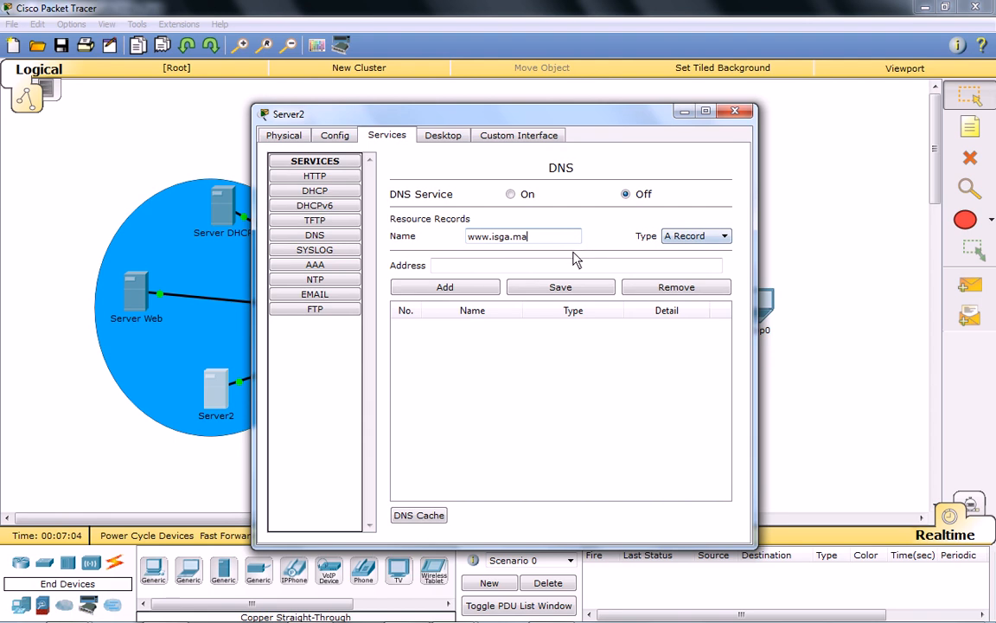
pyautogui.click(496, 268)
pyautogui.write('192.168.1')
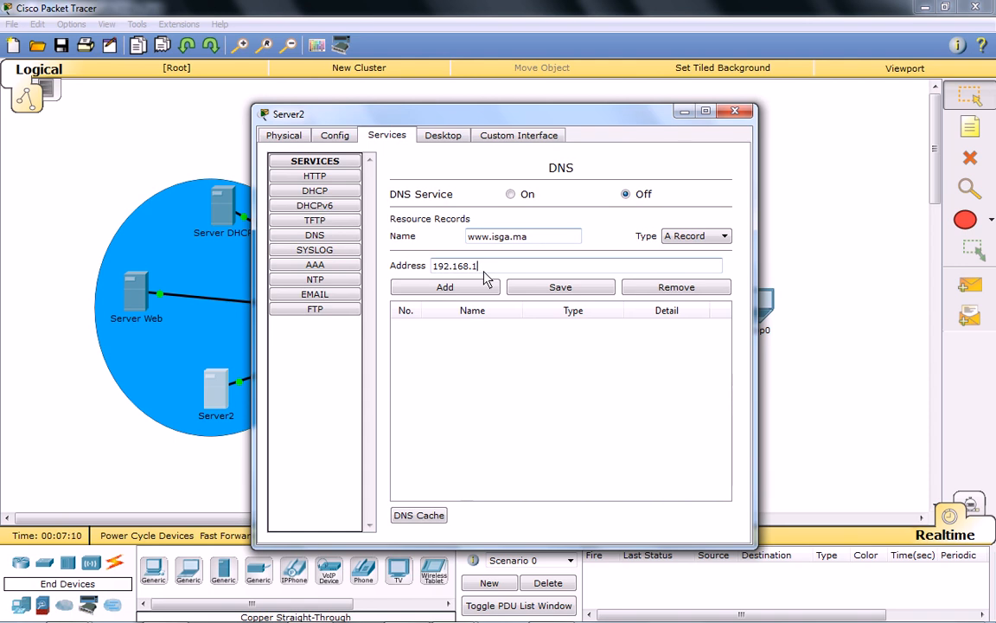
pyautogui.write('.251')
pyautogui.click(467, 289)
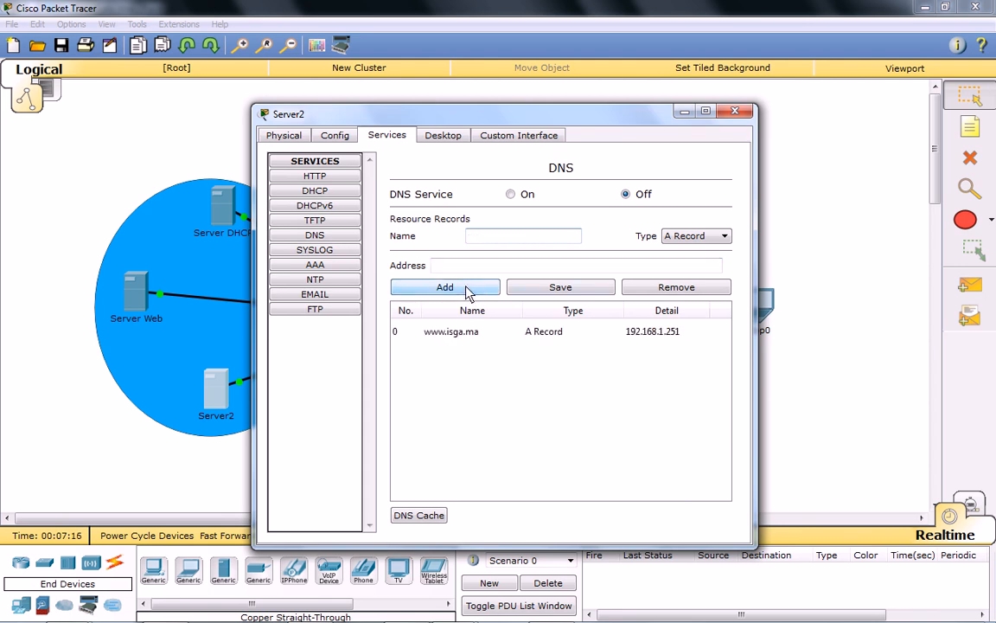
# Switch Server2's DNS service on and close the server's configuration window.
pyautogui.click(561, 287)
pyautogui.click(545, 332)
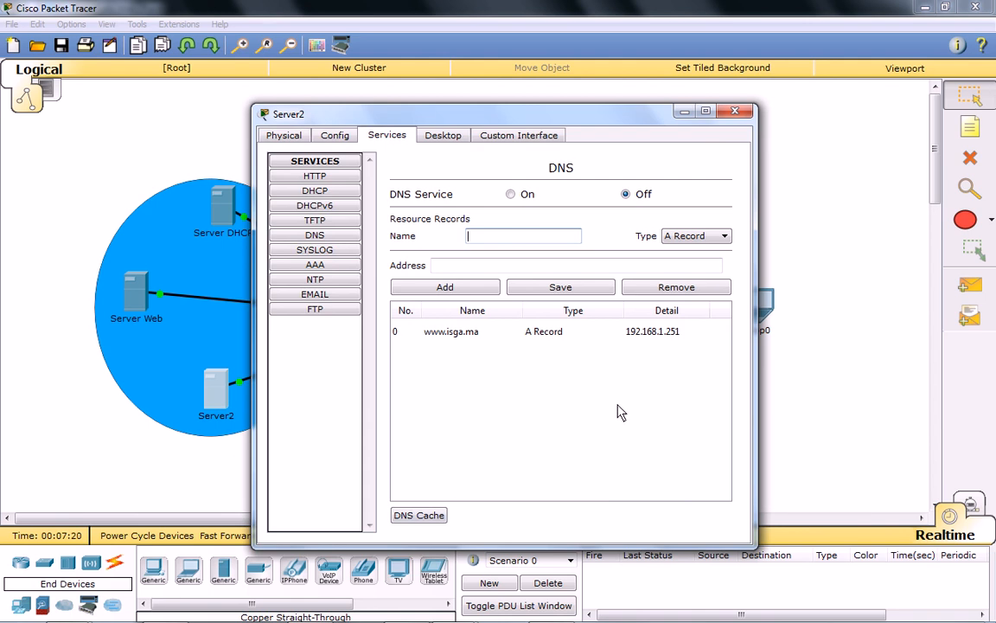
pyautogui.click(511, 195)
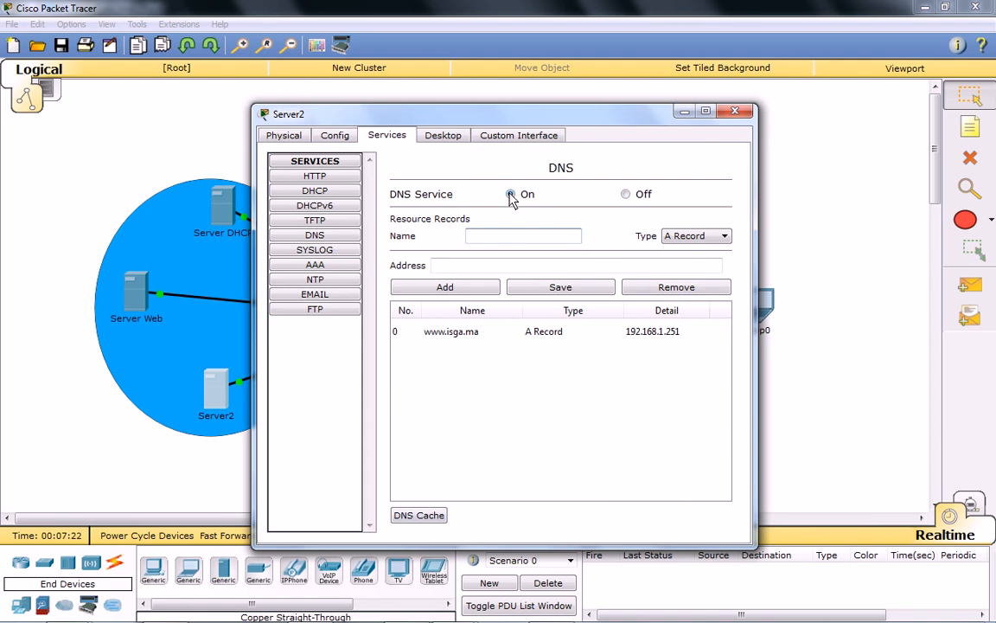
pyautogui.click(736, 112)
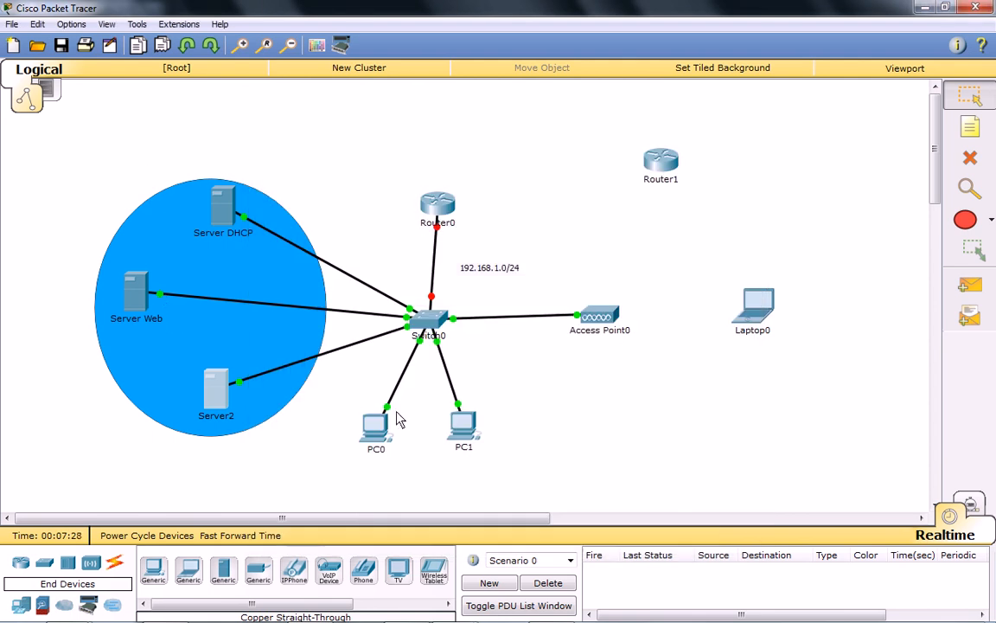
# Send a simple PDU from Server2 to Server Web to test their connectivity.
pyautogui.click(969, 285)
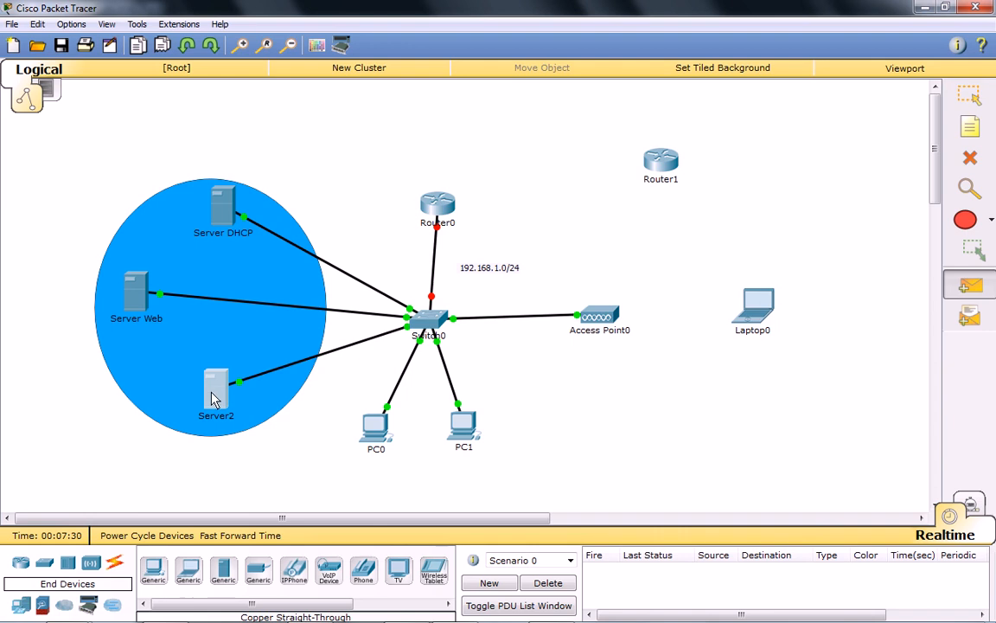
pyautogui.click(214, 398)
pyautogui.click(135, 291)
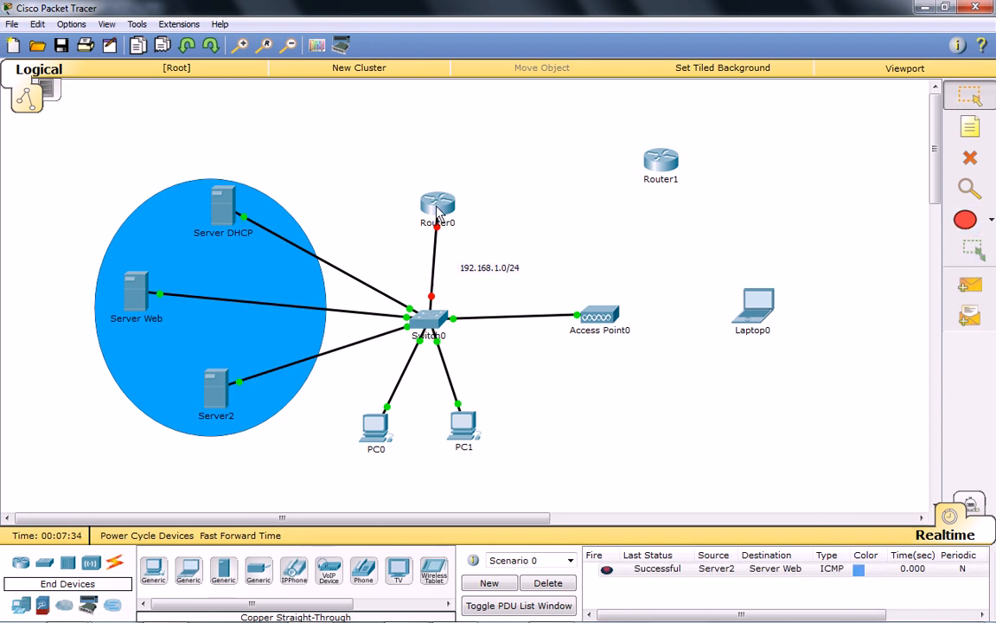
# Install an HWIC-2T serial module in Router0's rightmost expansion slot and close its configuration window.
pyautogui.moveTo(437, 206)
pyautogui.mouseDown()
pyautogui.moveTo(426, 208)
pyautogui.moveTo(429, 197)
pyautogui.mouseUp()
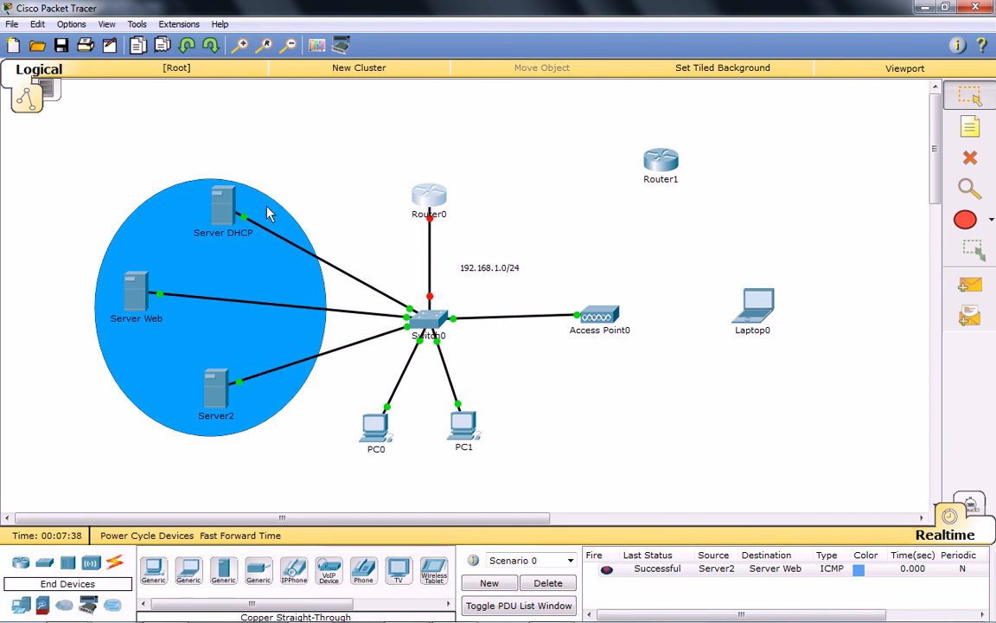
pyautogui.click(437, 204)
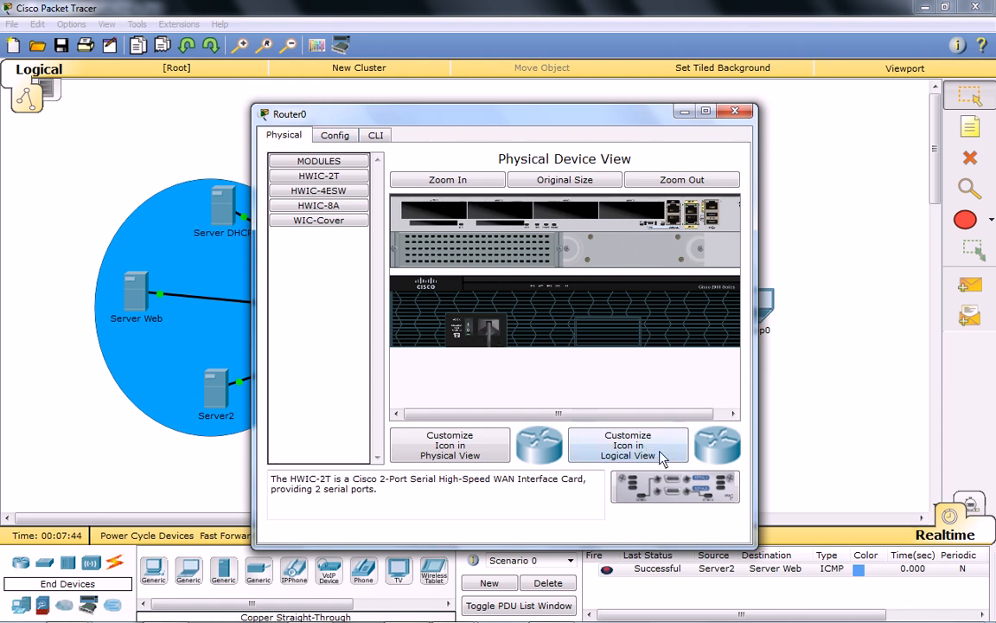
pyautogui.moveTo(647, 227); pyautogui.dragTo(633, 227)
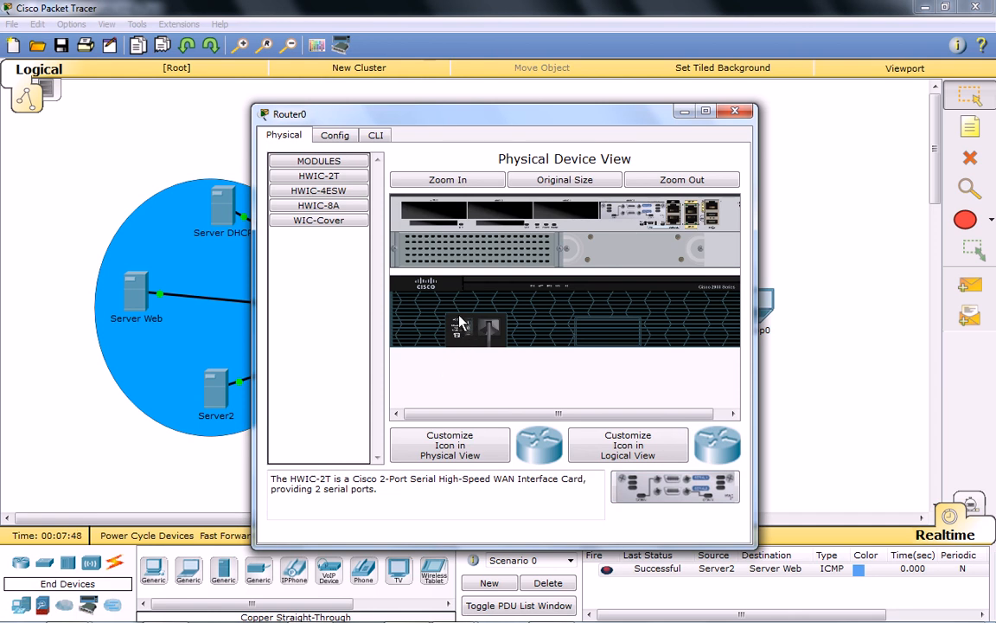
pyautogui.click(344, 139)
pyautogui.click(556, 358)
pyautogui.click(378, 136)
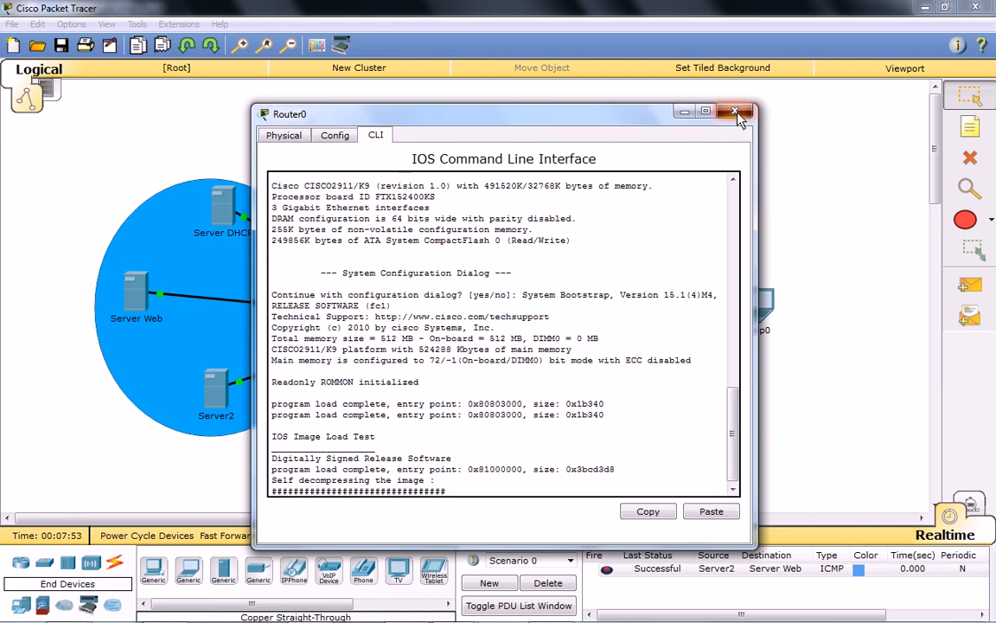
pyautogui.click(736, 113)
# Install an HWIC-2T serial module in Router1's rightmost expansion slot with the power off, and close its window.
pyautogui.click(659, 166)
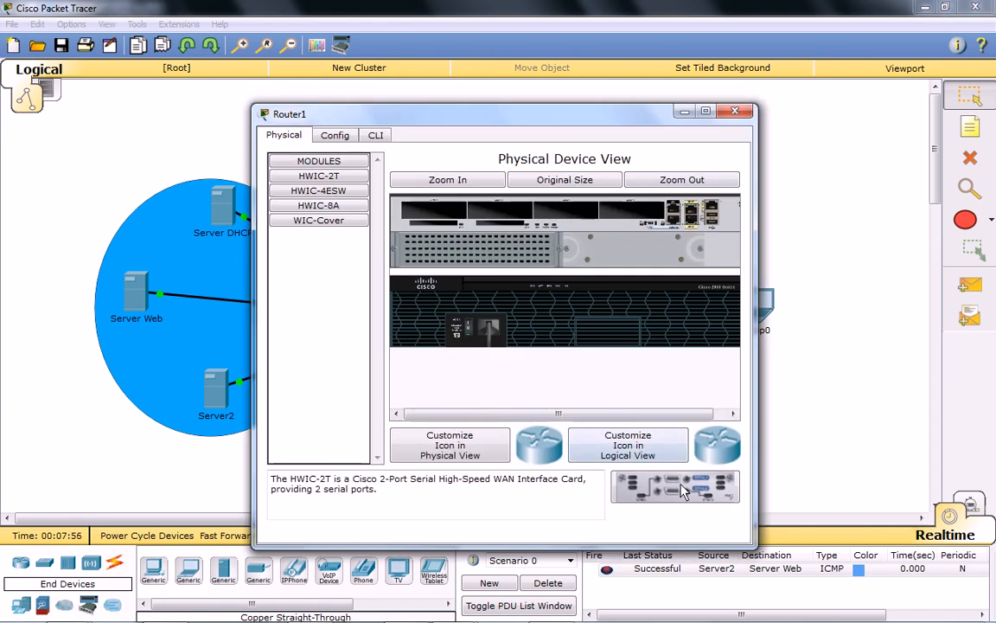
pyautogui.moveTo(683, 491); pyautogui.dragTo(650, 215)
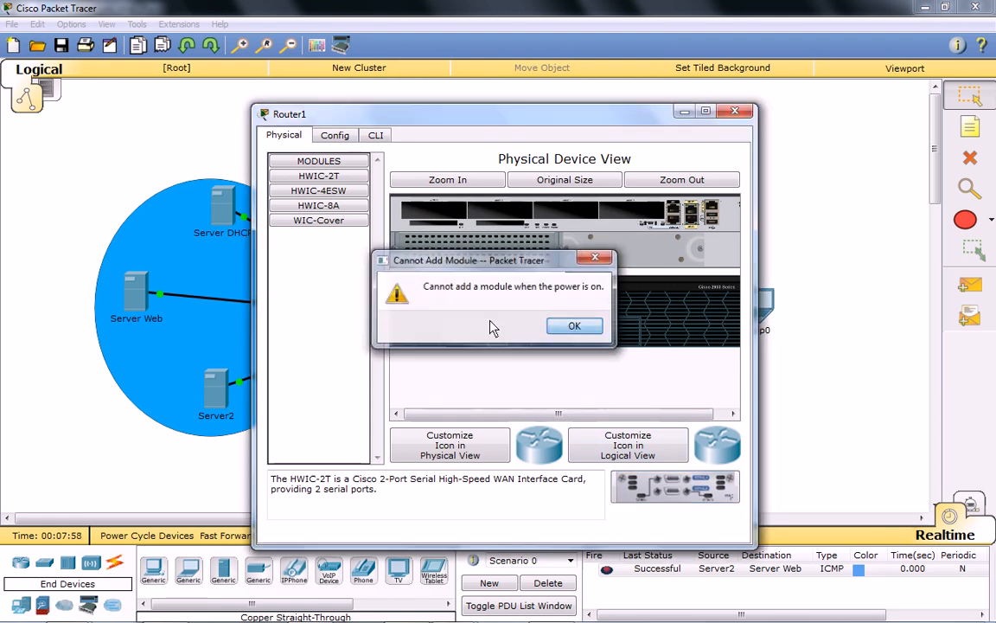
pyautogui.press('Return')
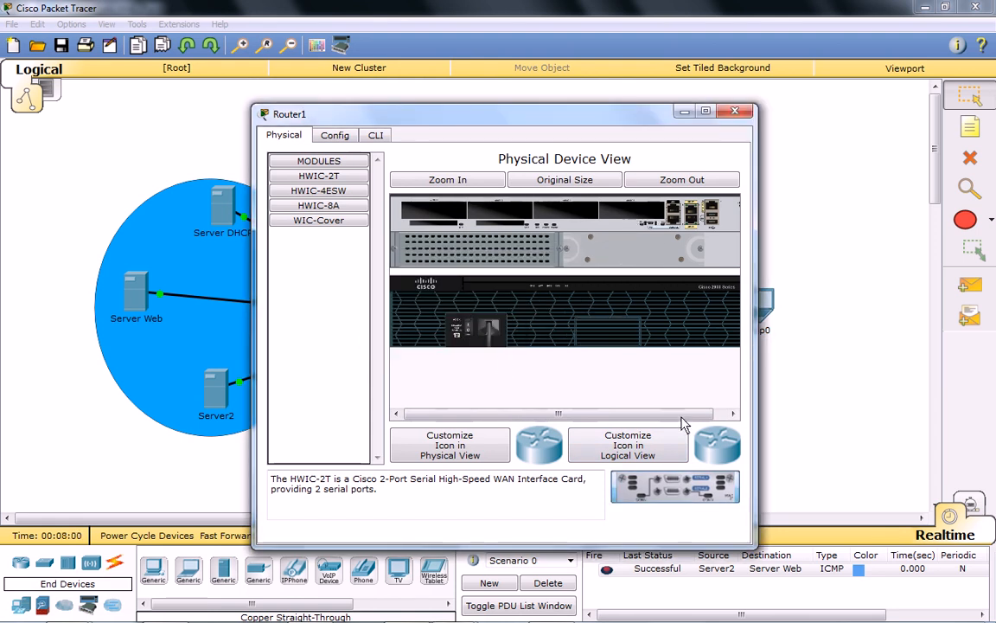
pyautogui.moveTo(682, 418); pyautogui.dragTo(652, 213)
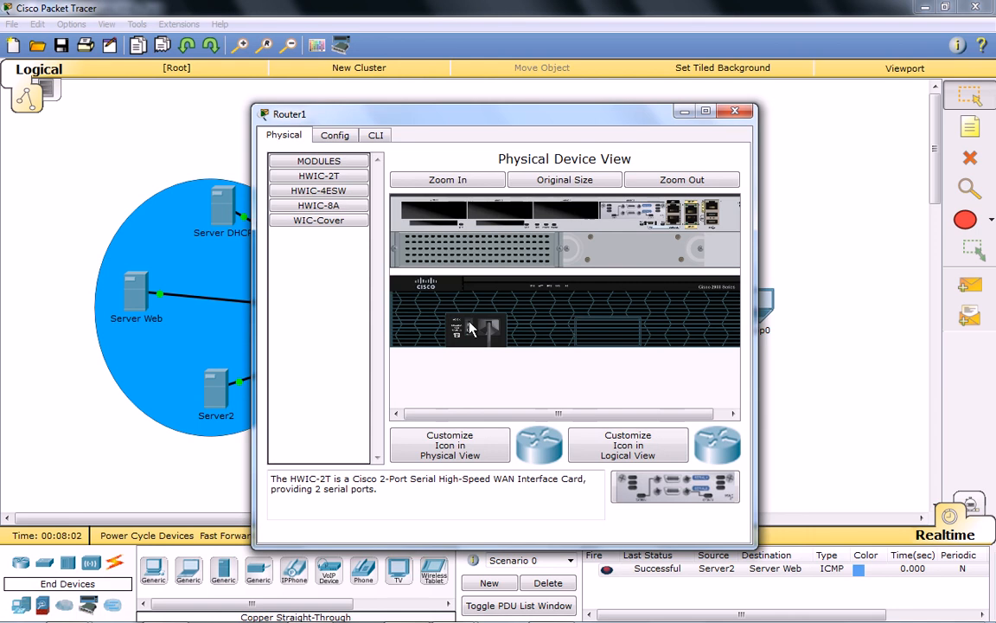
pyautogui.click(735, 111)
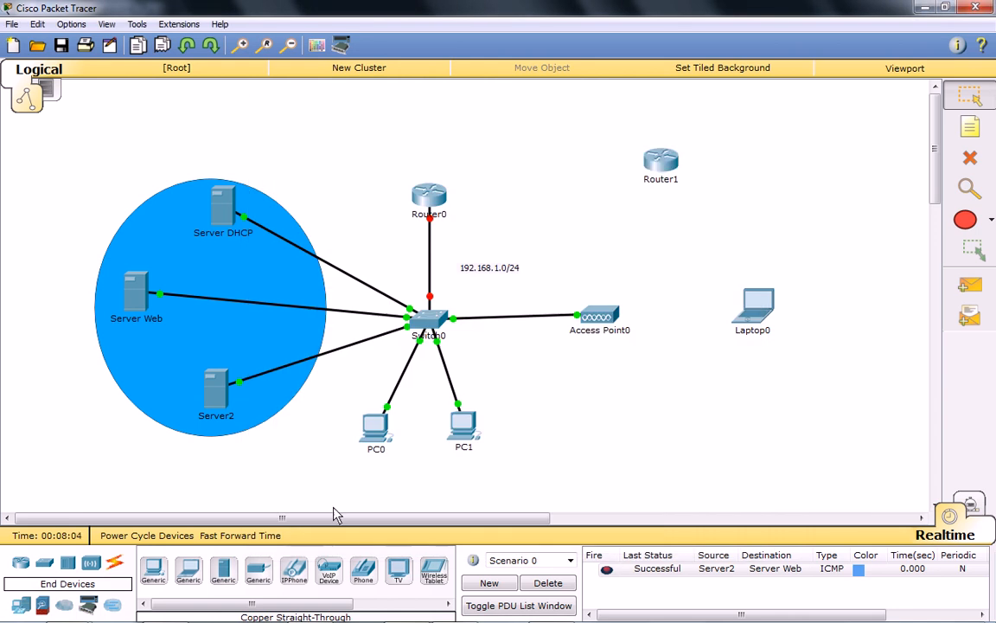
# Connect Router0's Serial0/0/0 port to Router1's Serial0/0/0 port with a Serial DCE cable.
pyautogui.click(115, 562)
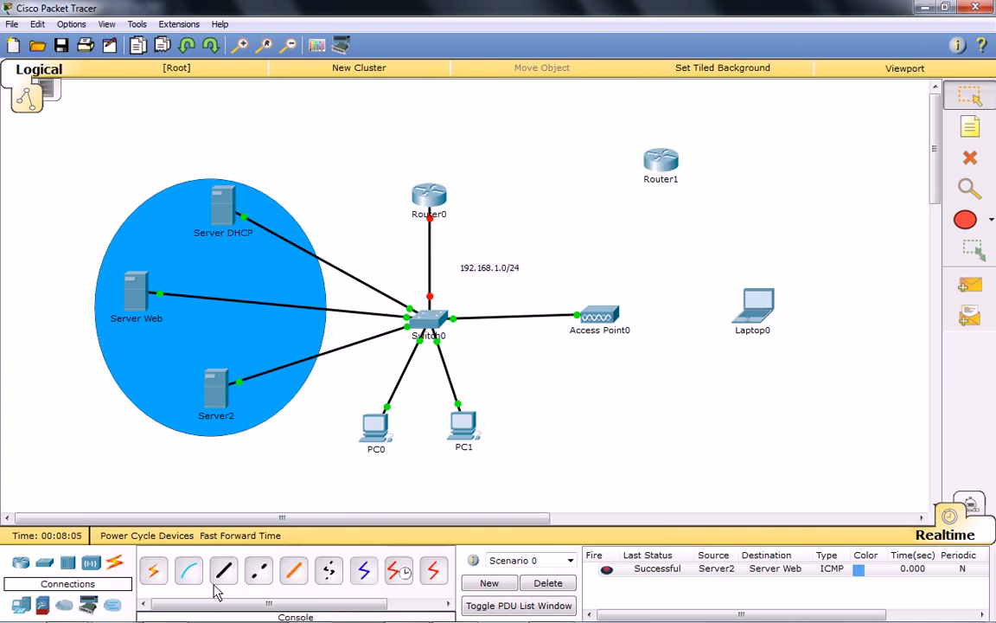
pyautogui.click(399, 571)
pyautogui.click(431, 195)
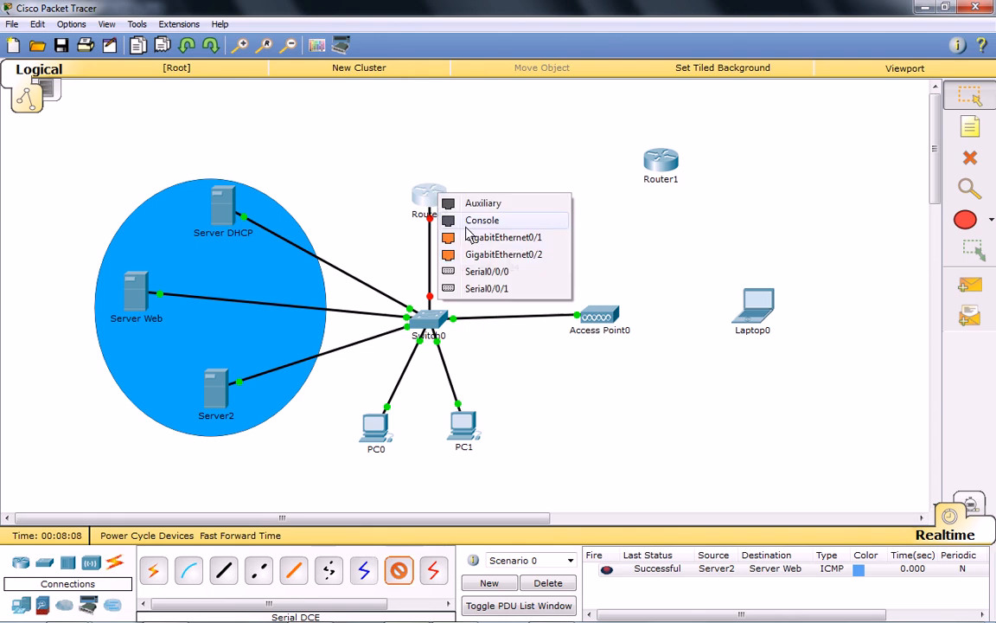
pyautogui.click(502, 272)
pyautogui.click(662, 180)
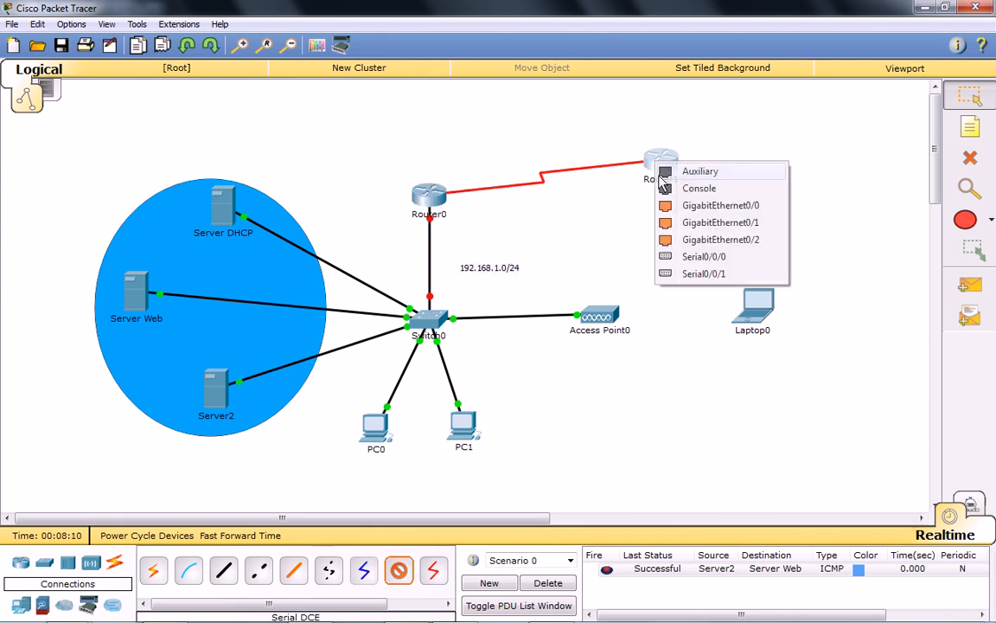
pyautogui.click(702, 256)
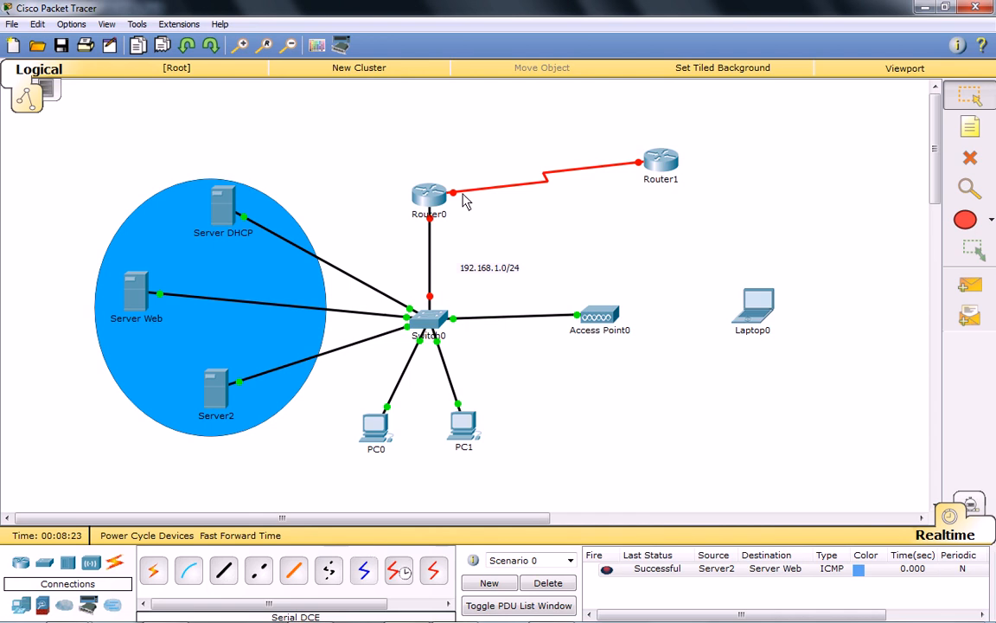
# Decline the initial configuration dialog in Router0's command line and enter global configuration mode.
pyautogui.click(428, 197)
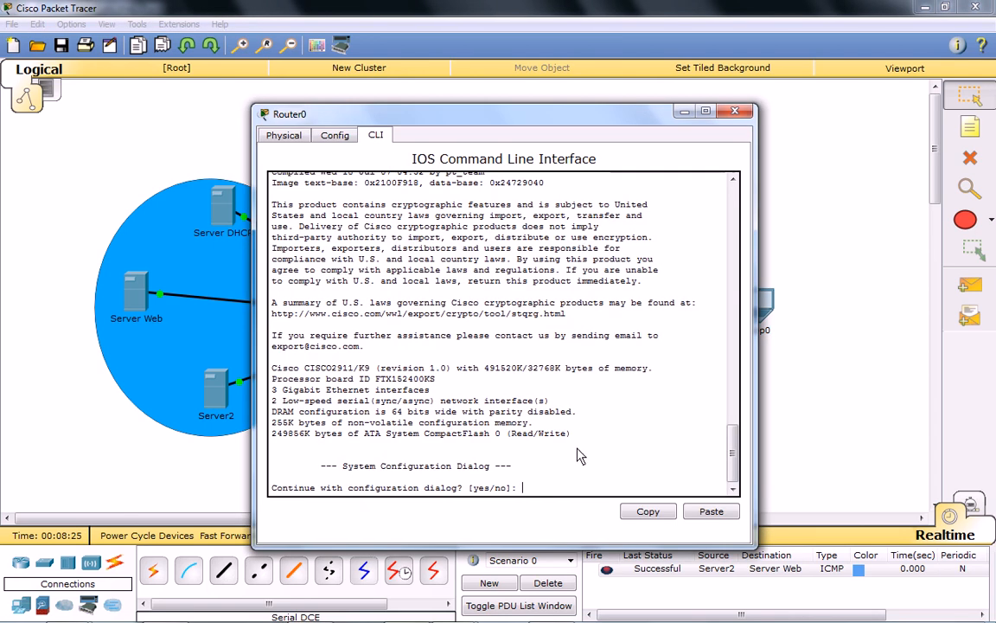
pyautogui.write('no')
pyautogui.press('Return')
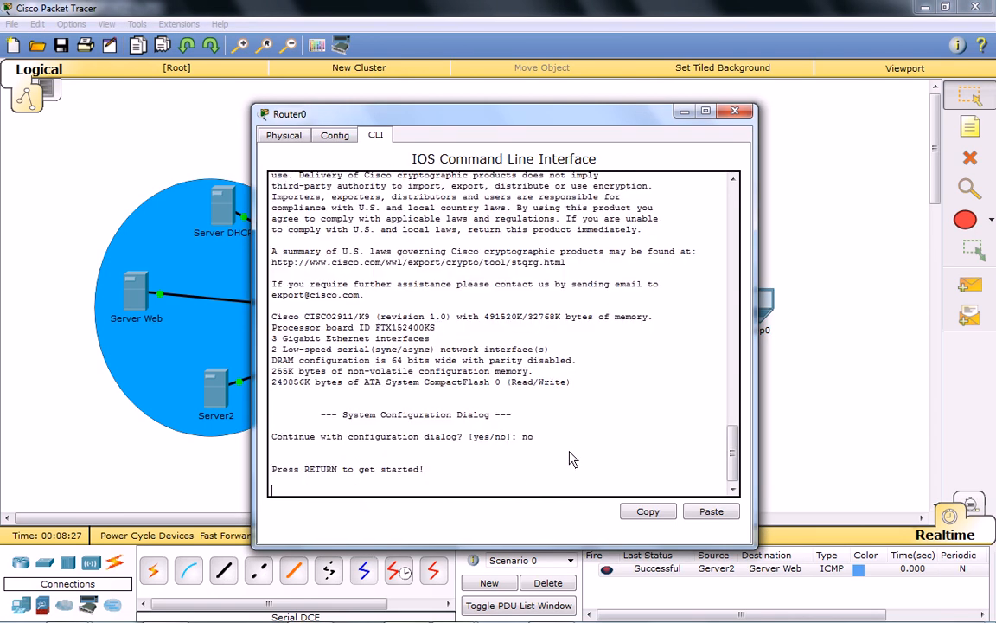
pyautogui.press('Return')
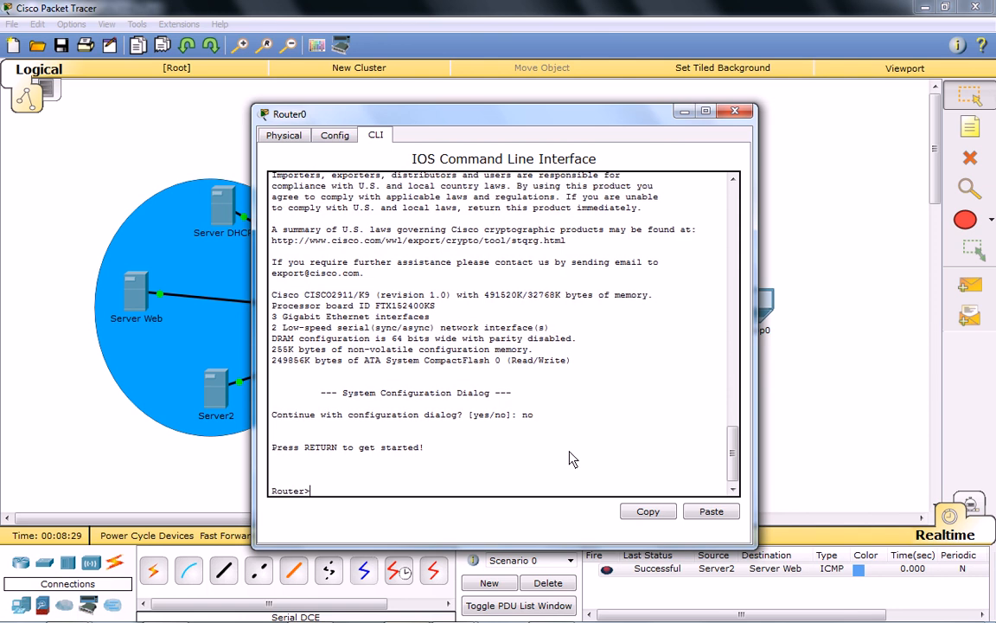
pyautogui.write('en')
pyautogui.press('Return')
pyautogui.write('co')
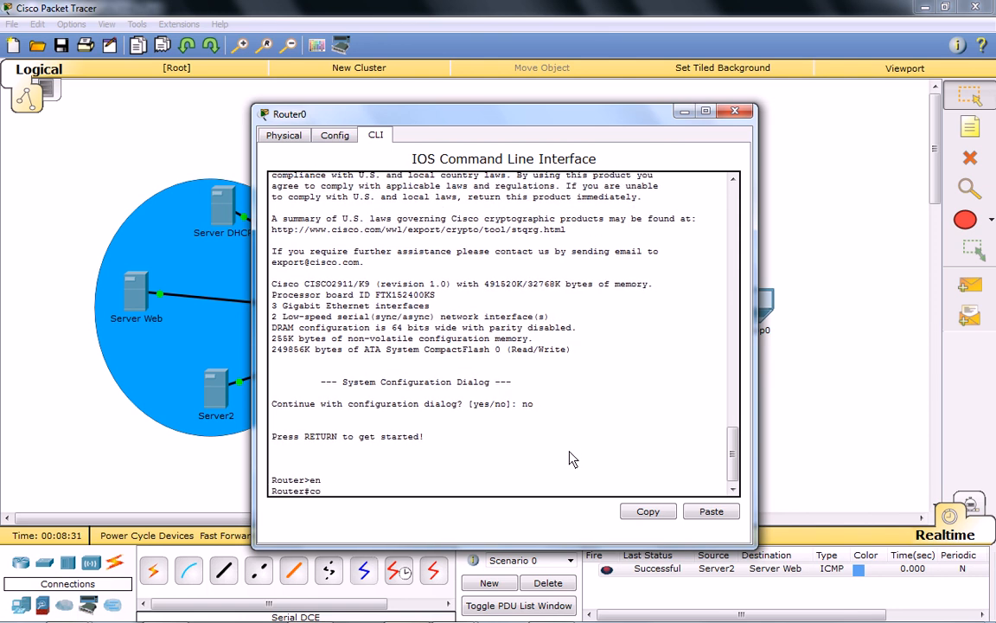
pyautogui.write('nf t')
pyautogui.press('Return')
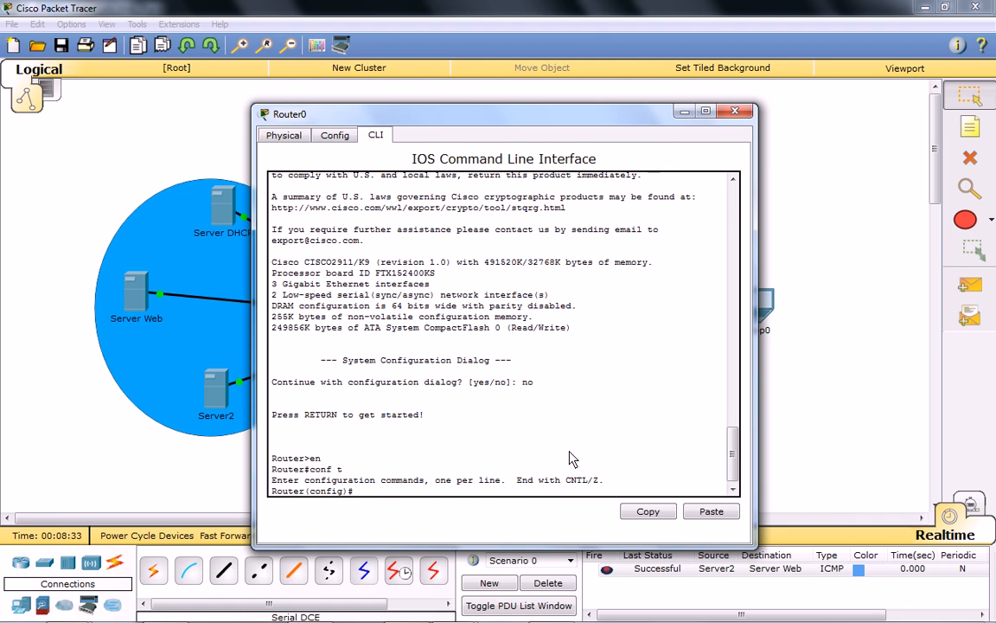
# Assign IP address 192.168.1.1 with mask 255.255.255.0 to Router0's interface g0/0.
pyautogui.write('int g/0/')
pyautogui.press('BackSpace')
pyautogui.press('BackSpace')
pyautogui.press('BackSpace')
pyautogui.write('0/0')
pyautogui.press('Return')
pyautogui.write('ig-if)#i')
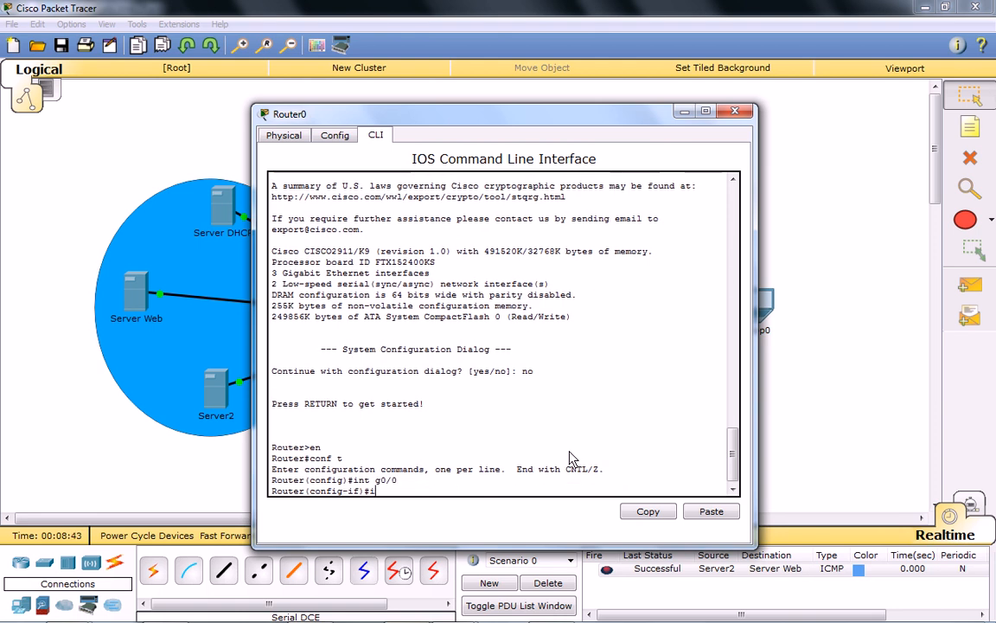
pyautogui.write('p address 192.')
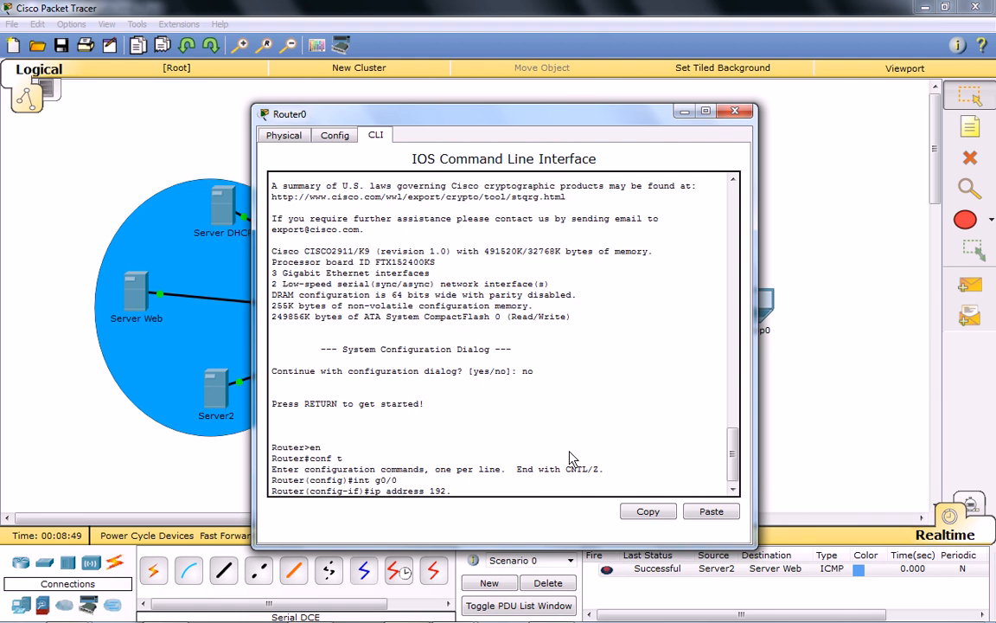
pyautogui.write('168.1.1 255.255.255.0')
pyautogui.press('Return')
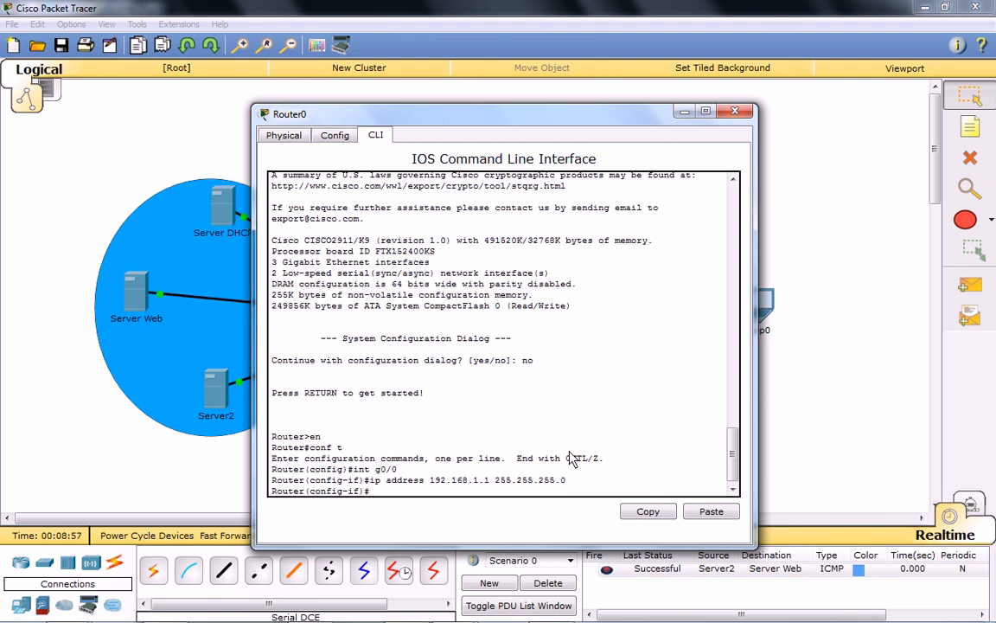
# Enable Router0's g0/0 interface with no shut and exit to global configuration mode.
pyautogui.write('no shu')
pyautogui.write('t')
pyautogui.press('Return')
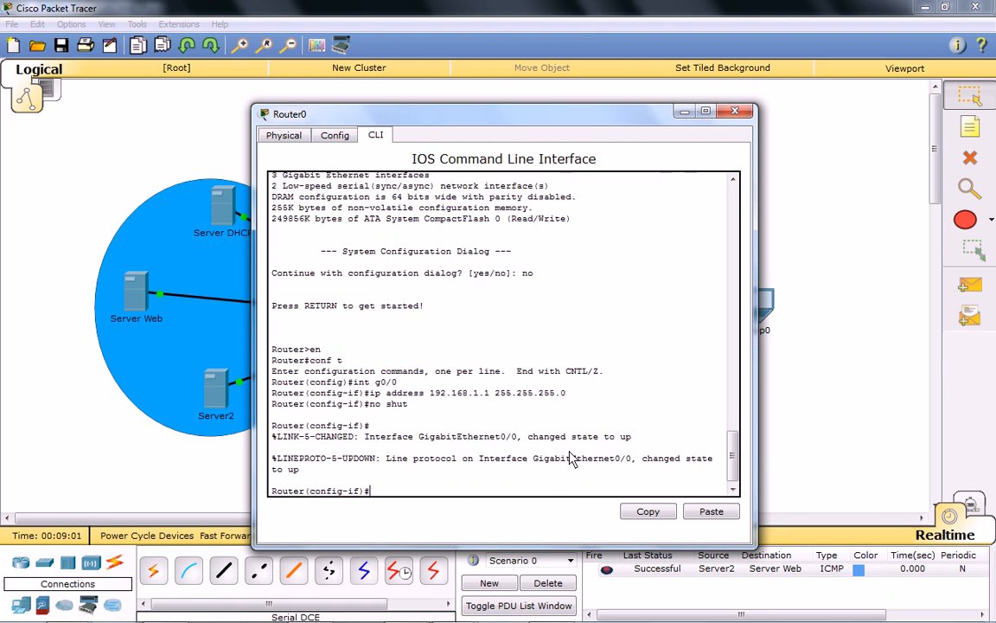
pyautogui.write('cd')
pyautogui.press('BackSpace')
pyautogui.press('BackSpace')
pyautogui.press('BackSpace')
pyautogui.write('exit')
pyautogui.press('Return')
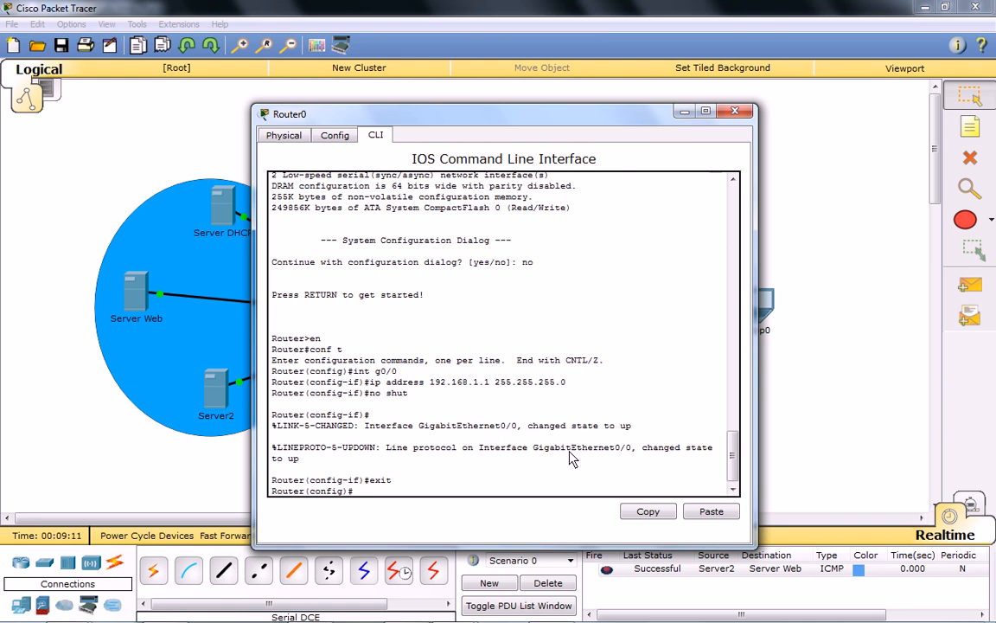
# Assign IP address 1.1.1.2 with mask 255.255.255.252 to Router0's interface s0/0/0.
pyautogui.write('int s0/0/0')
pyautogui.press('Return')
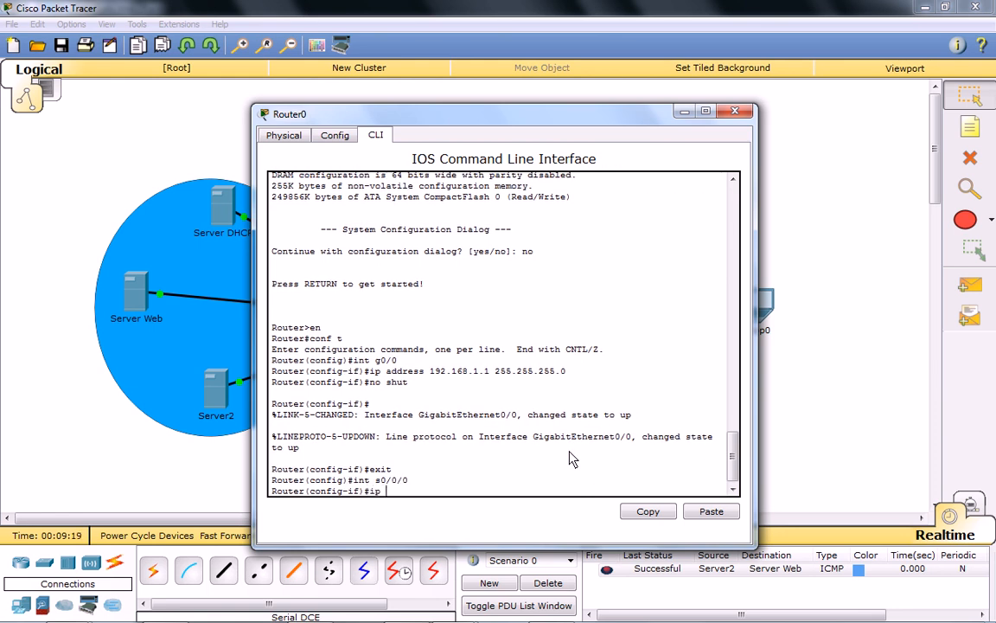
pyautogui.write('ip adress')
pyautogui.write('d')
pyautogui.press('Right')
pyautogui.press('Right')
pyautogui.press('Right')
pyautogui.press('Right')
pyautogui.write('1.1.1.1')
pyautogui.press('BackSpace')
pyautogui.write('2 255.2')
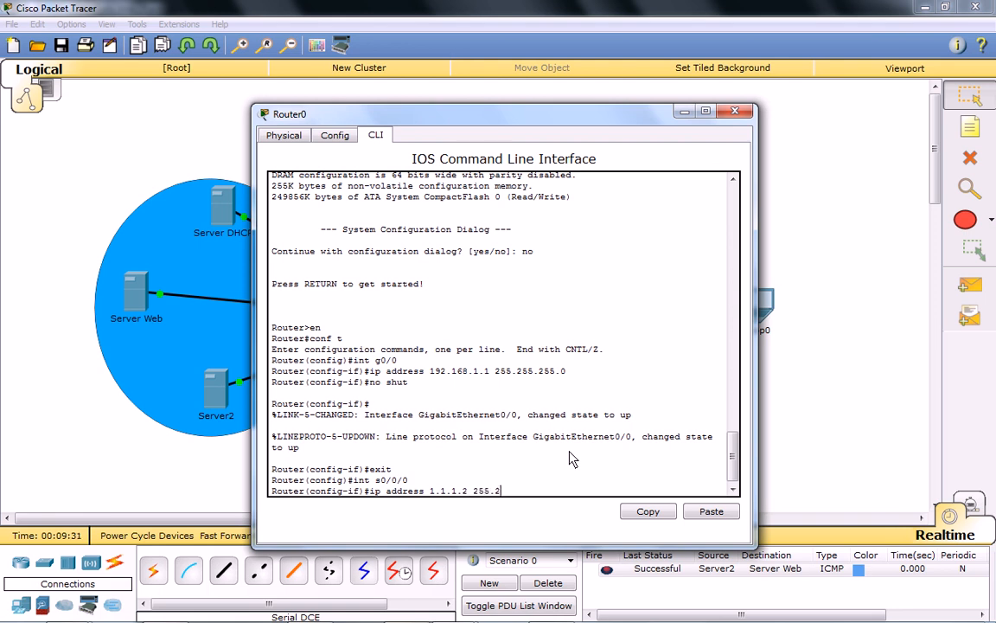
pyautogui.write('55.255.252')
pyautogui.press('Return')
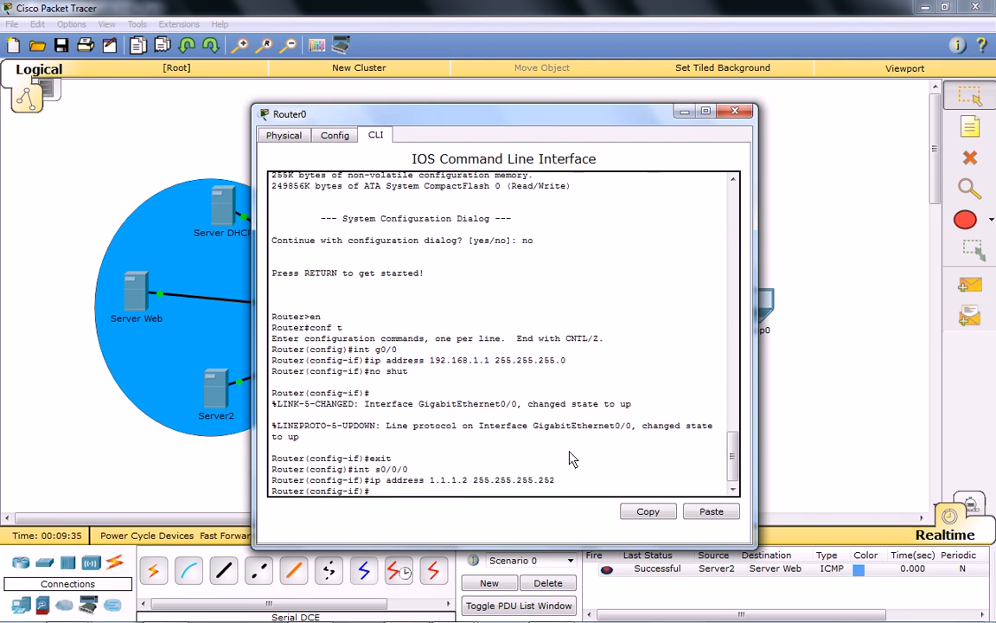
# Enable Router0's s0/0/0 interface with no shut and put away the router's window.
pyautogui.write('no shut')
pyautogui.press('Return')
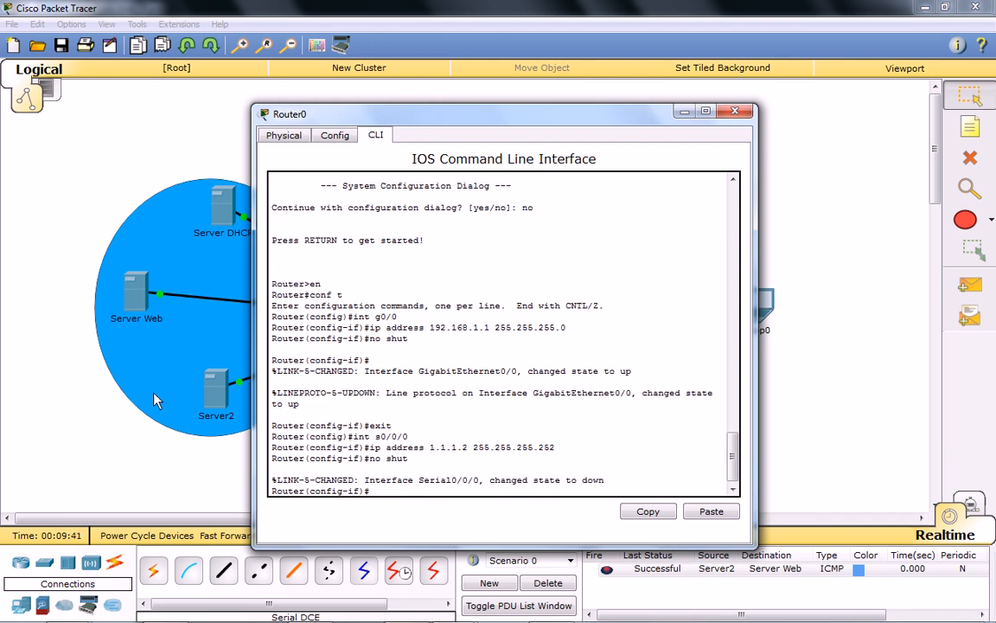
pyautogui.click(684, 111)
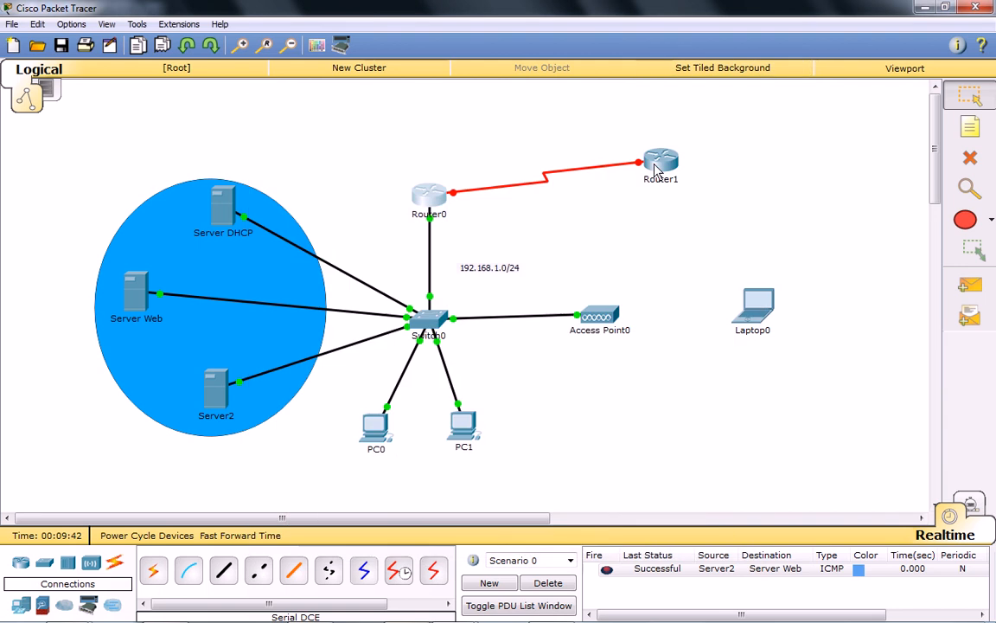
# Configure Router1's Serial0/0/0 with IP address 1.1.1.1 and mask 255.255.255.252, and turn the port on.
pyautogui.click(658, 162)
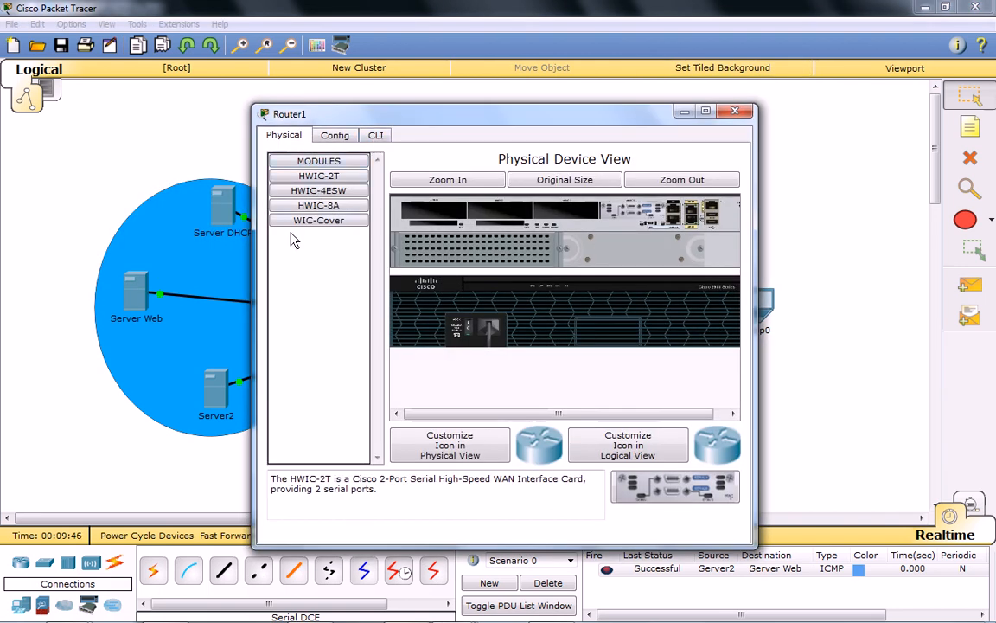
pyautogui.click(334, 136)
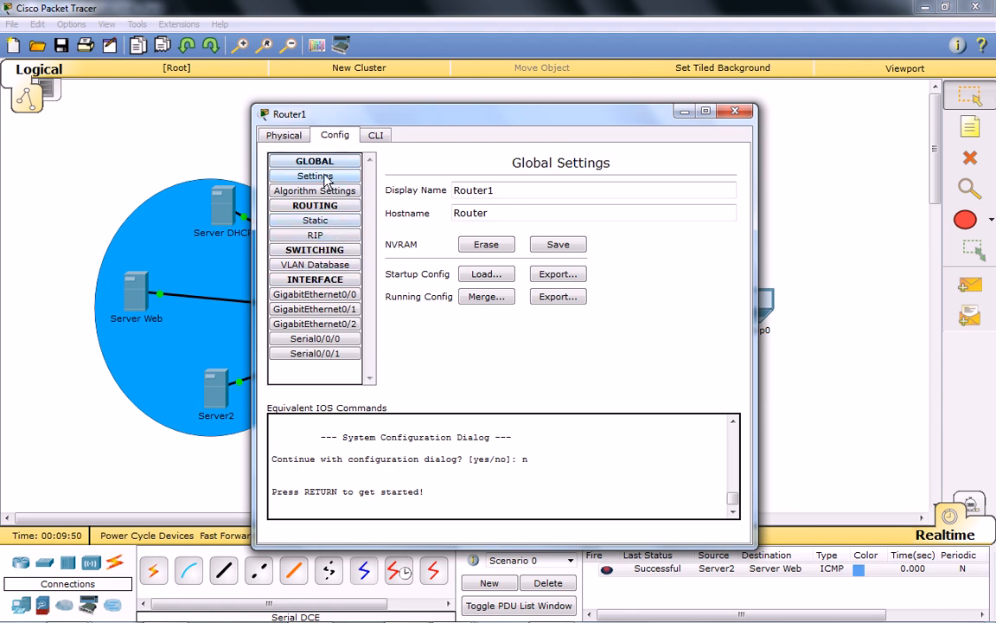
pyautogui.click(316, 340)
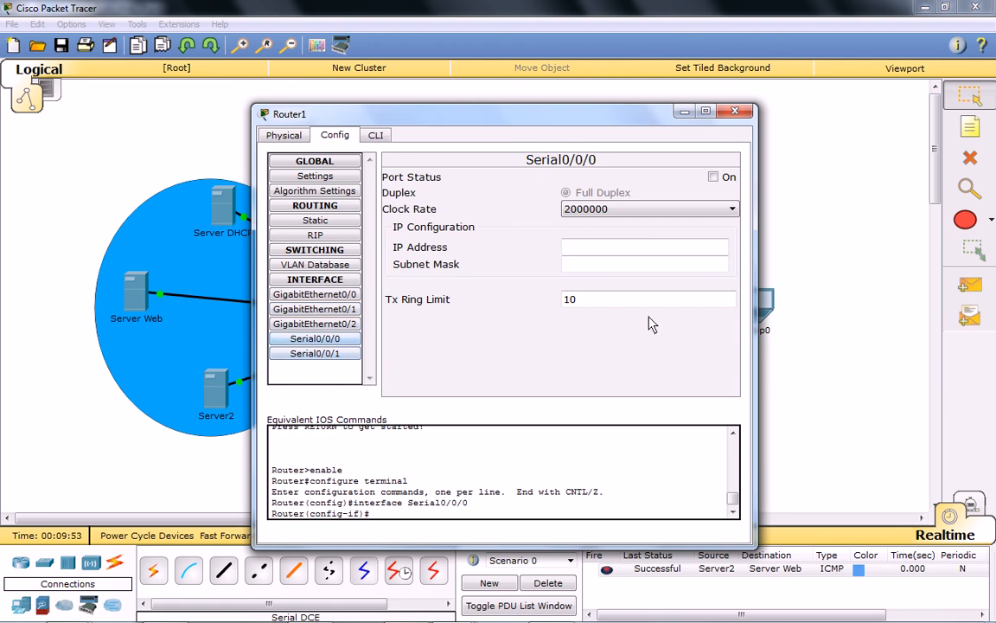
pyautogui.write('1.1.1.1')
pyautogui.press('Tab')
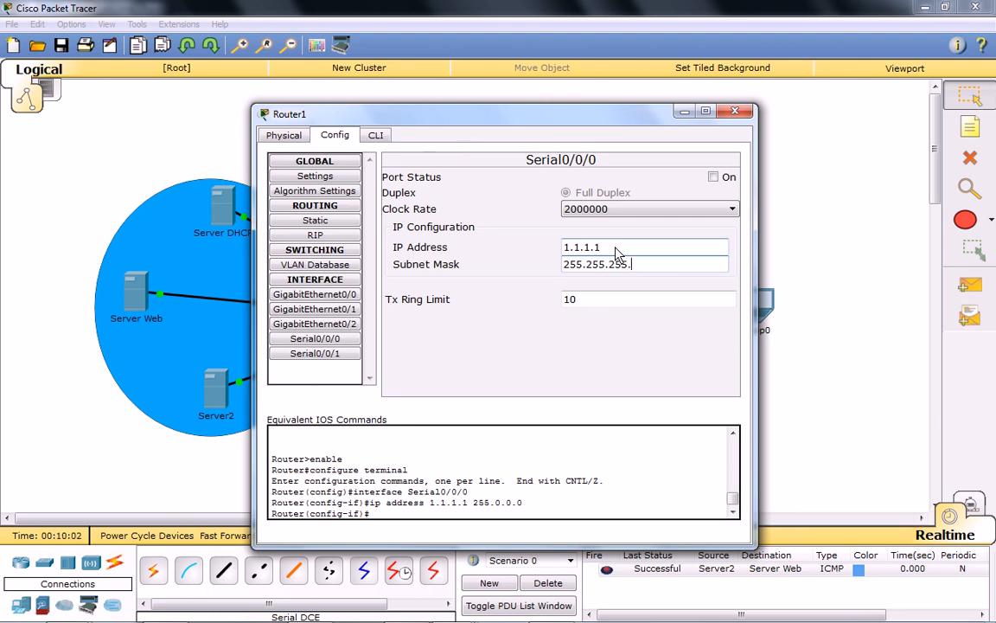
pyautogui.write('.255.252')
pyautogui.click(650, 300)
pyautogui.click(716, 177)
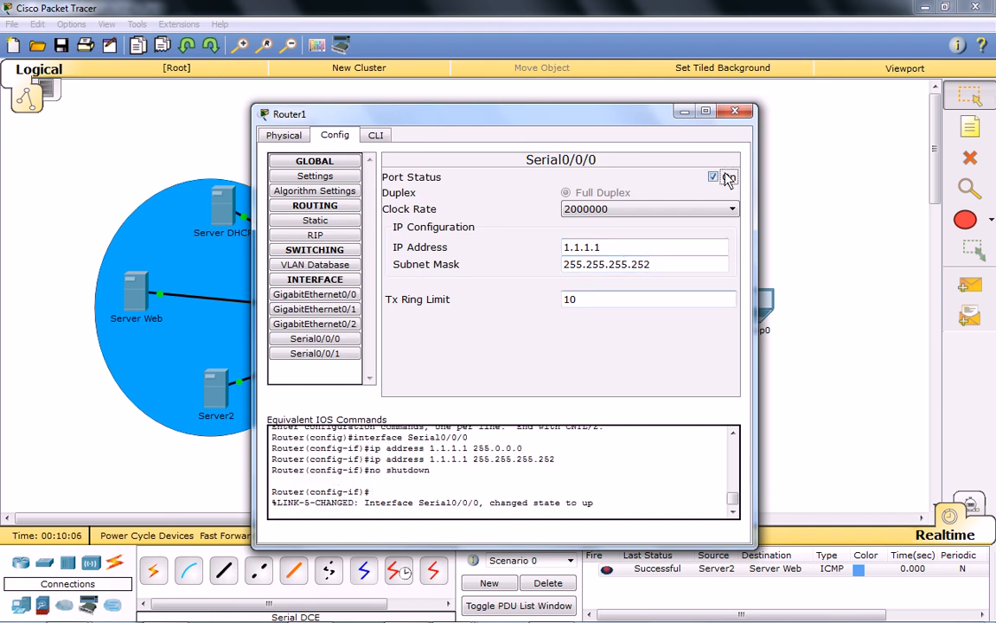
pyautogui.click(736, 110)
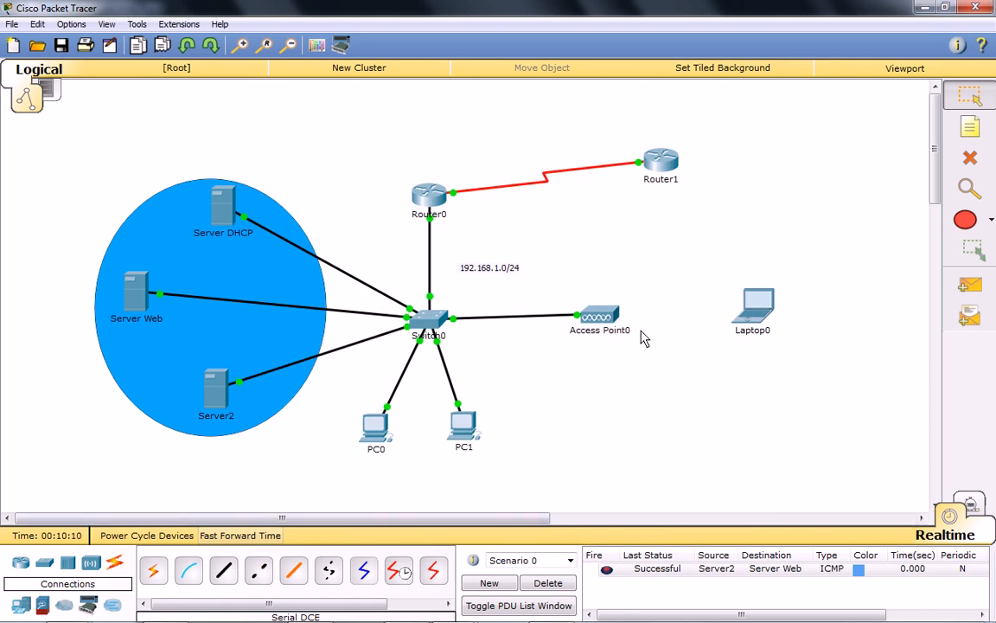
# Examine the wireless settings of Port 1 on Access Point0.
pyautogui.click(611, 320)
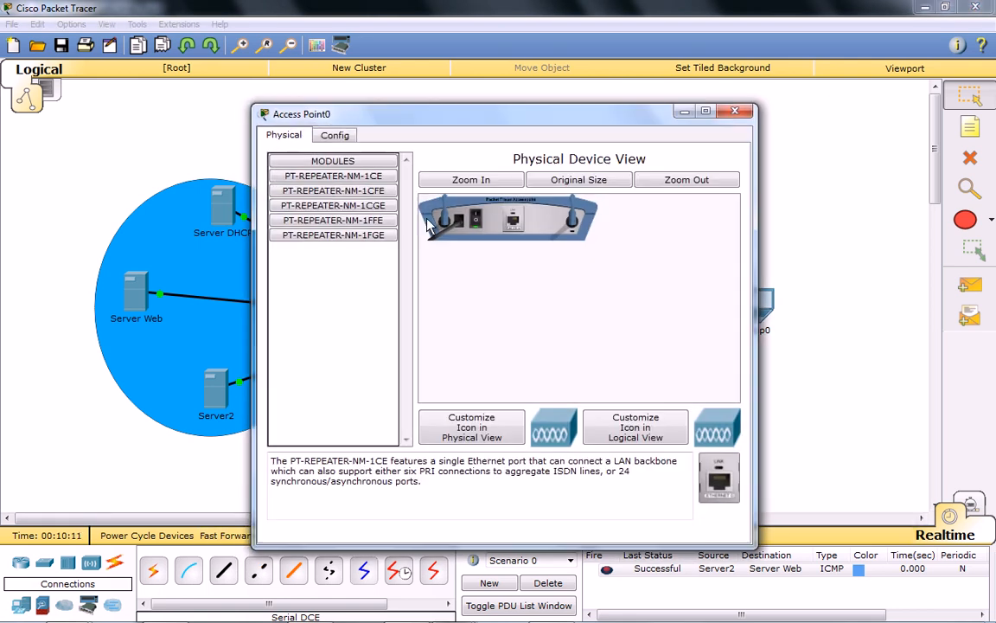
pyautogui.click(336, 137)
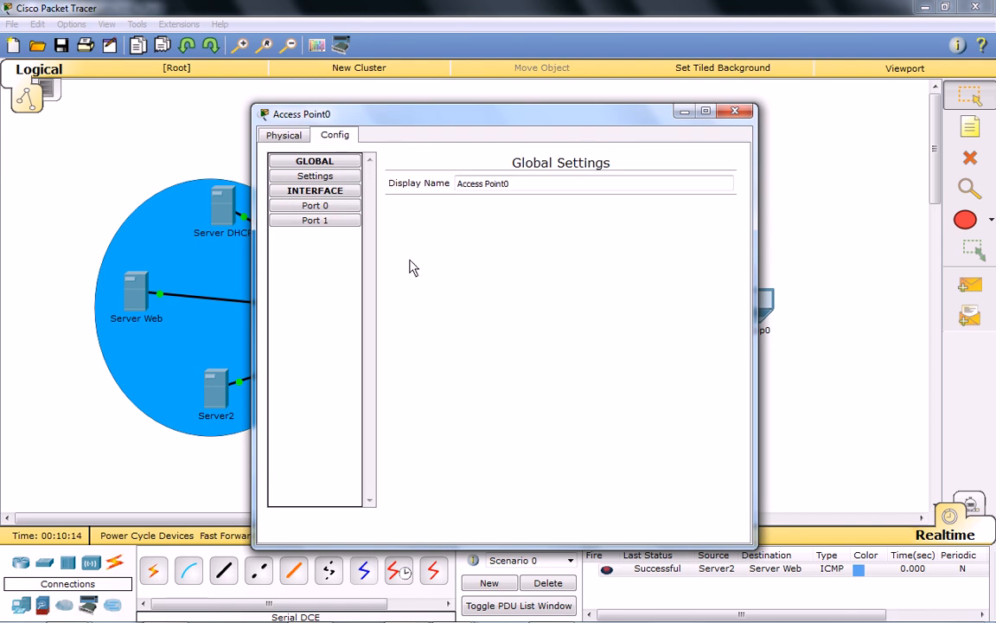
pyautogui.click(312, 220)
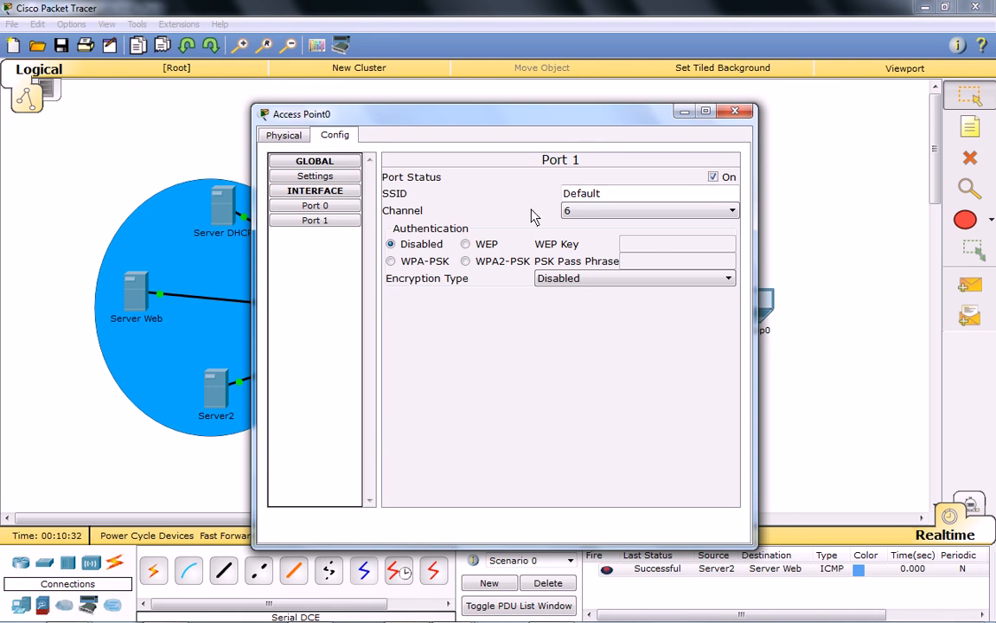
pyautogui.click(734, 110)
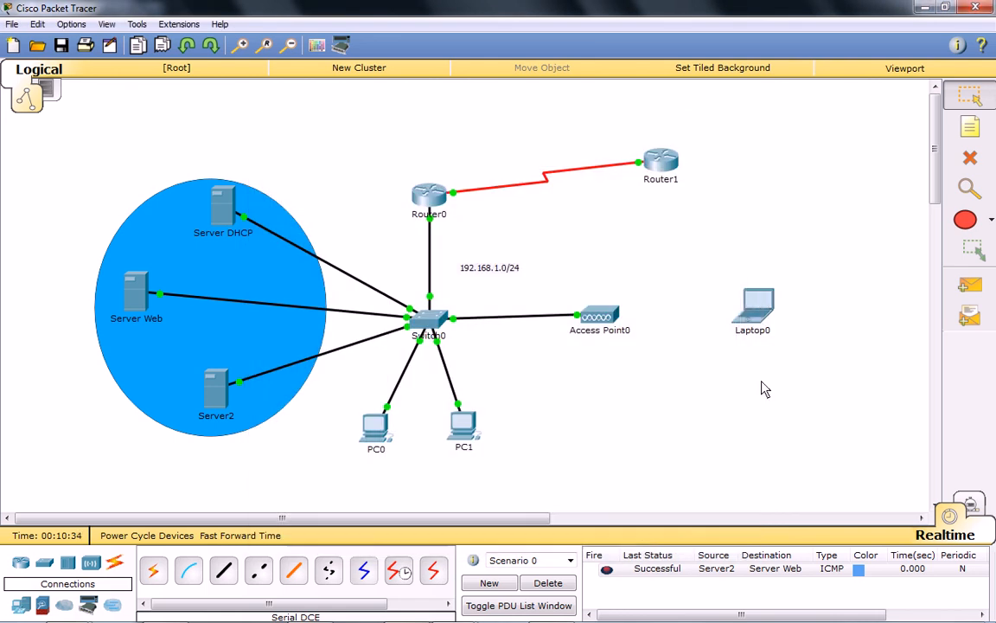
# Install the WPC300N wireless module in Laptop0 and move the laptop slightly farther from Access Point0.
pyautogui.click(735, 336)
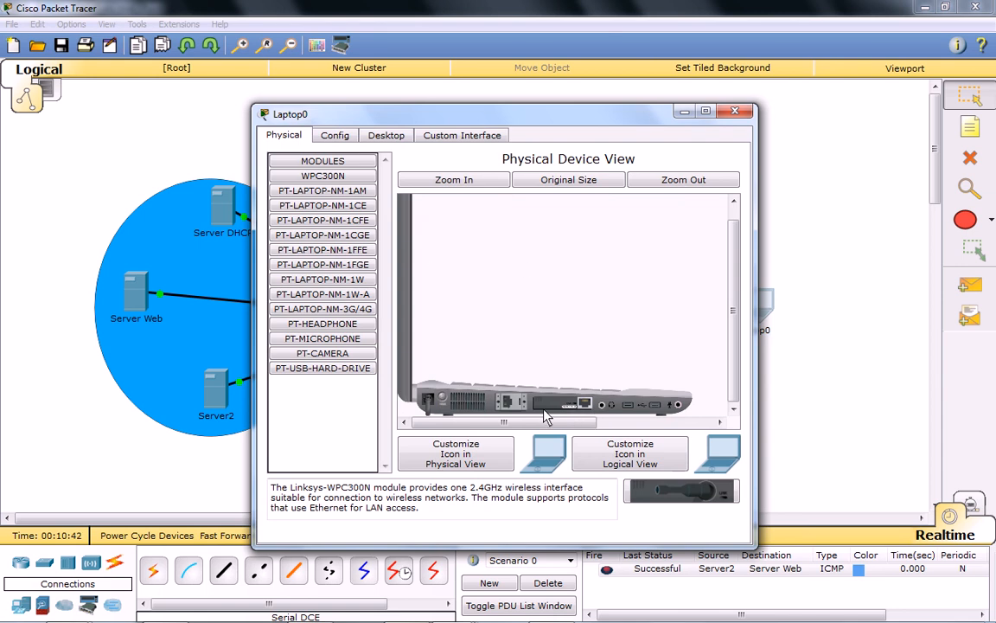
pyautogui.moveTo(682, 491); pyautogui.dragTo(571, 412)
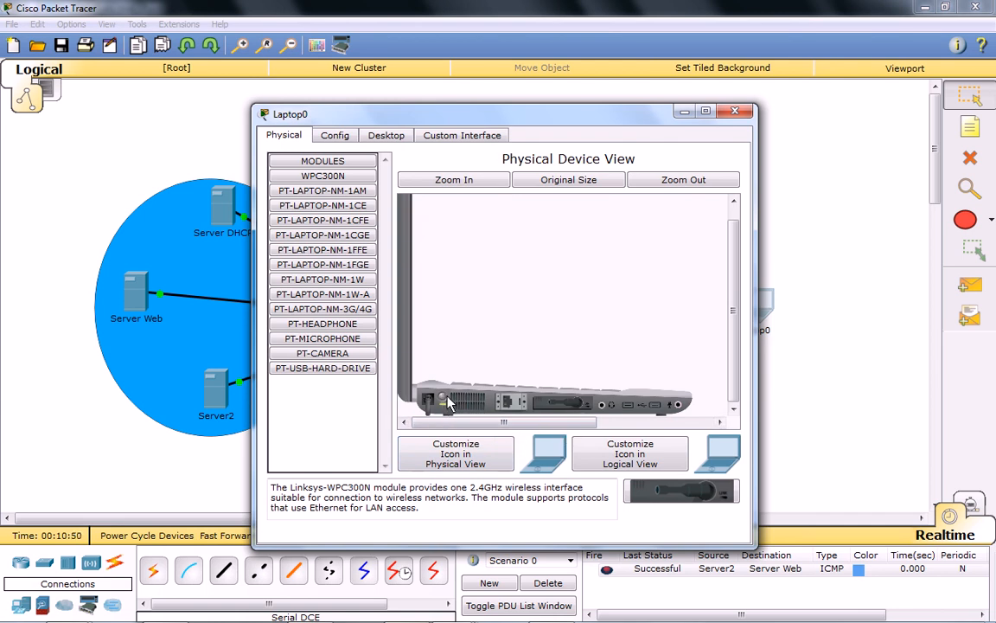
pyautogui.click(734, 111)
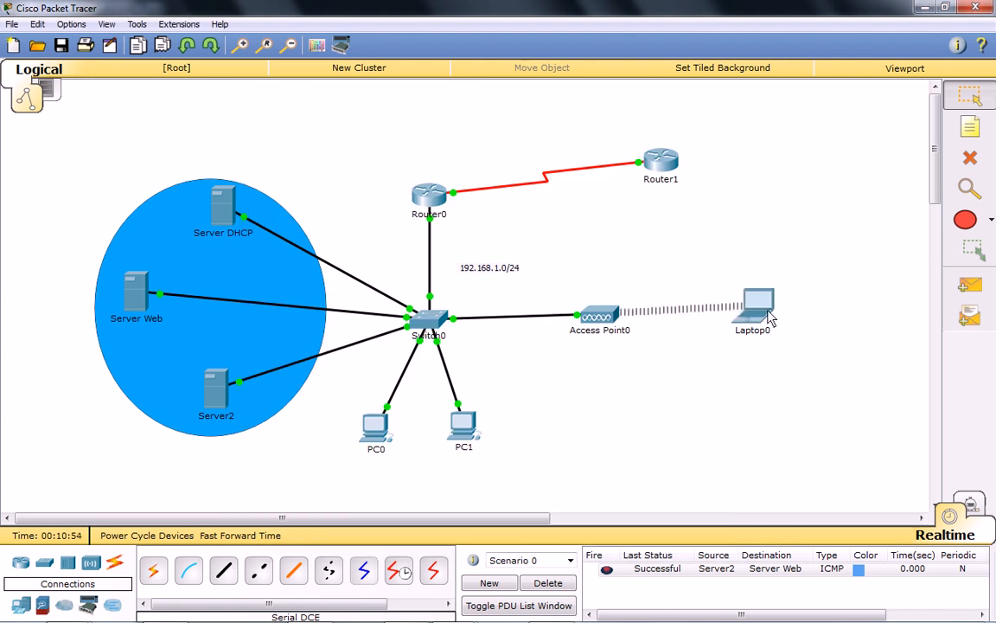
pyautogui.moveTo(770, 337); pyautogui.dragTo(807, 334)
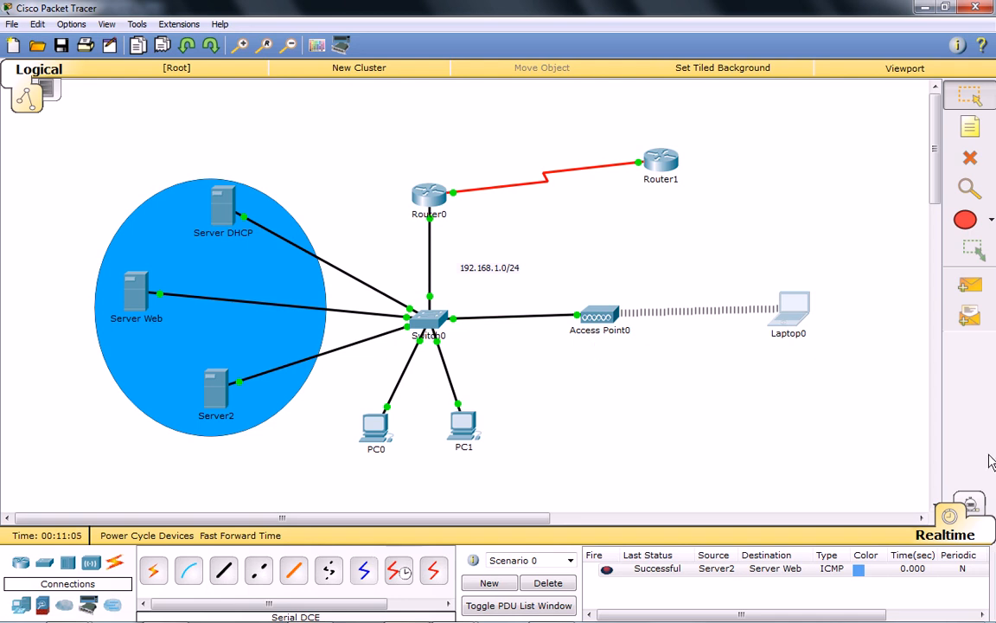
pyautogui.click(968, 290)
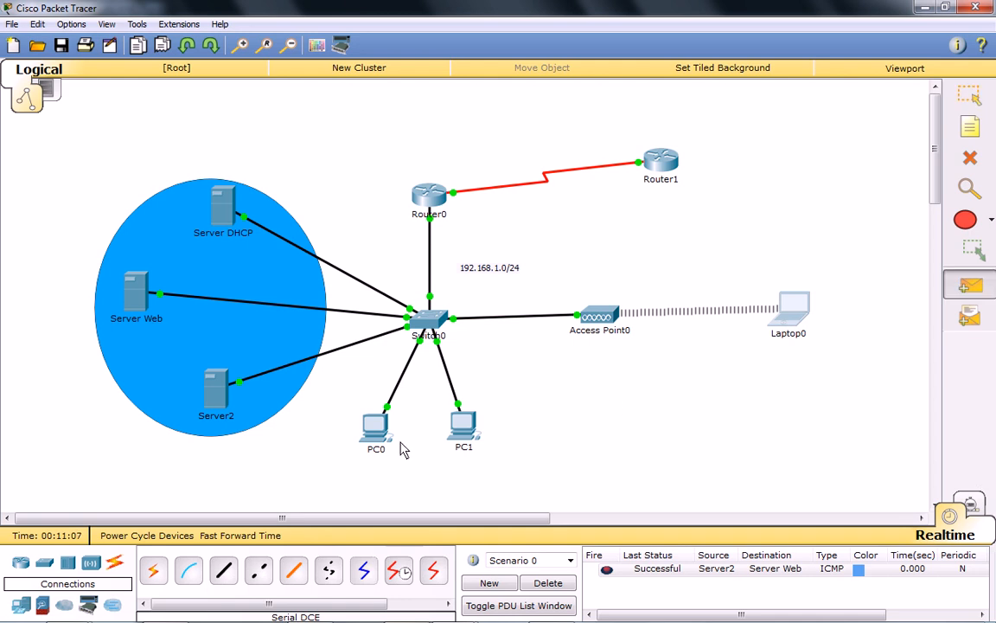
pyautogui.click(377, 428)
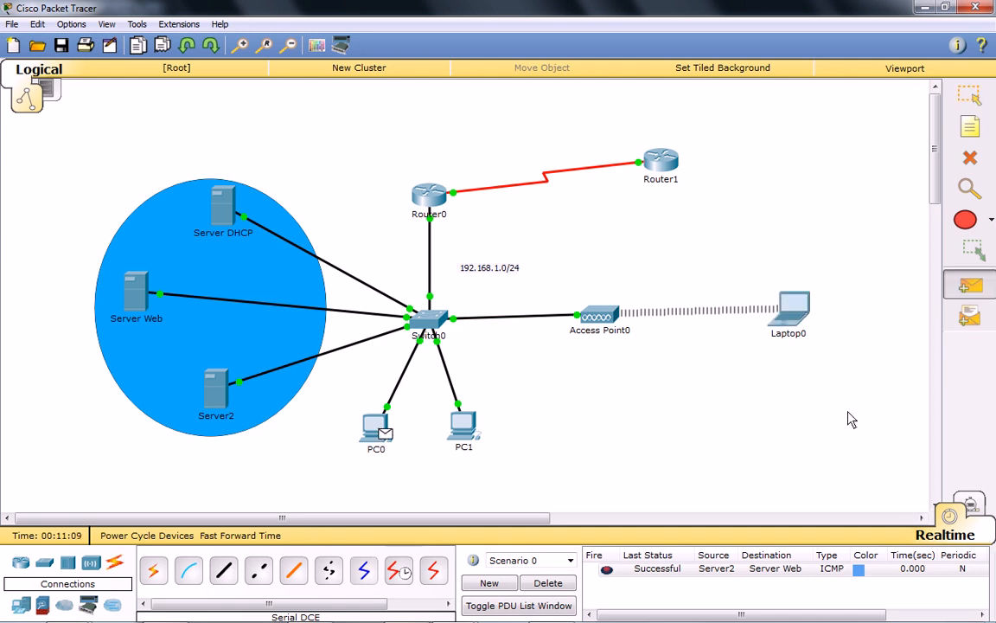
pyautogui.press('Escape')
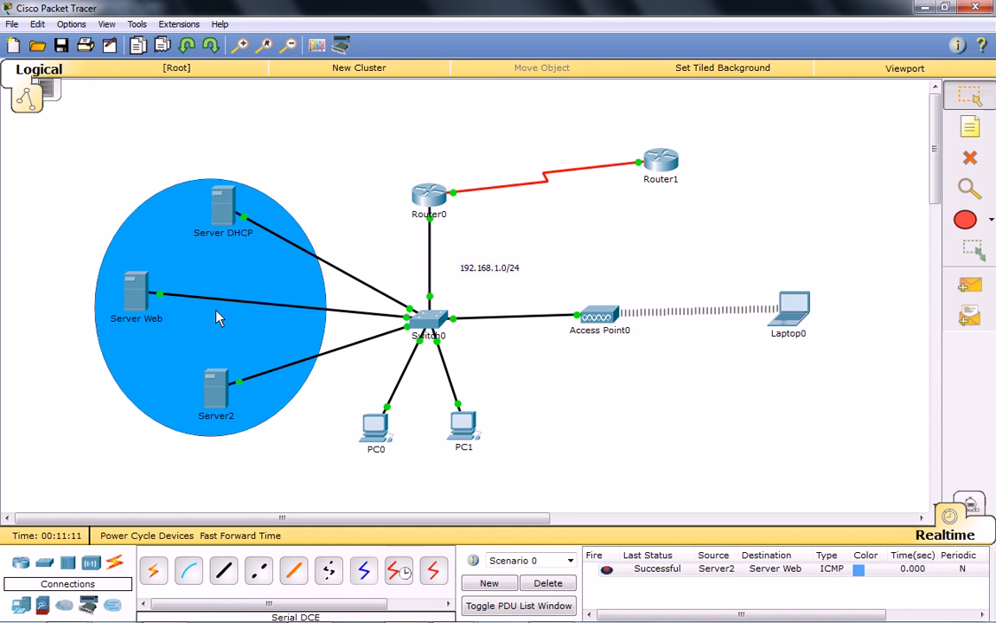
# Send a simple test PDU from Server2 to Router0.
pyautogui.click(969, 285)
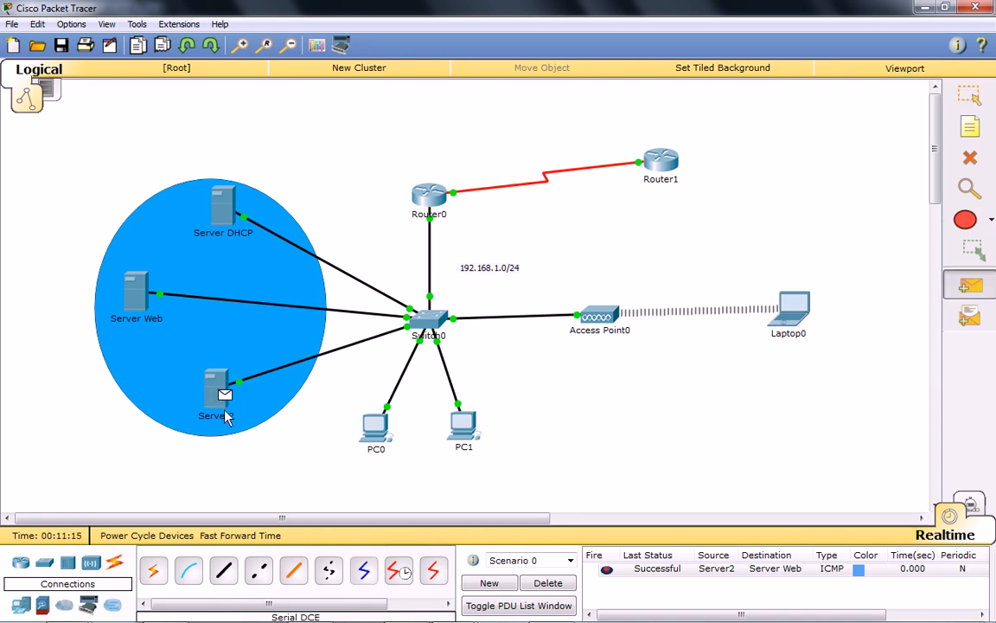
pyautogui.click(428, 200)
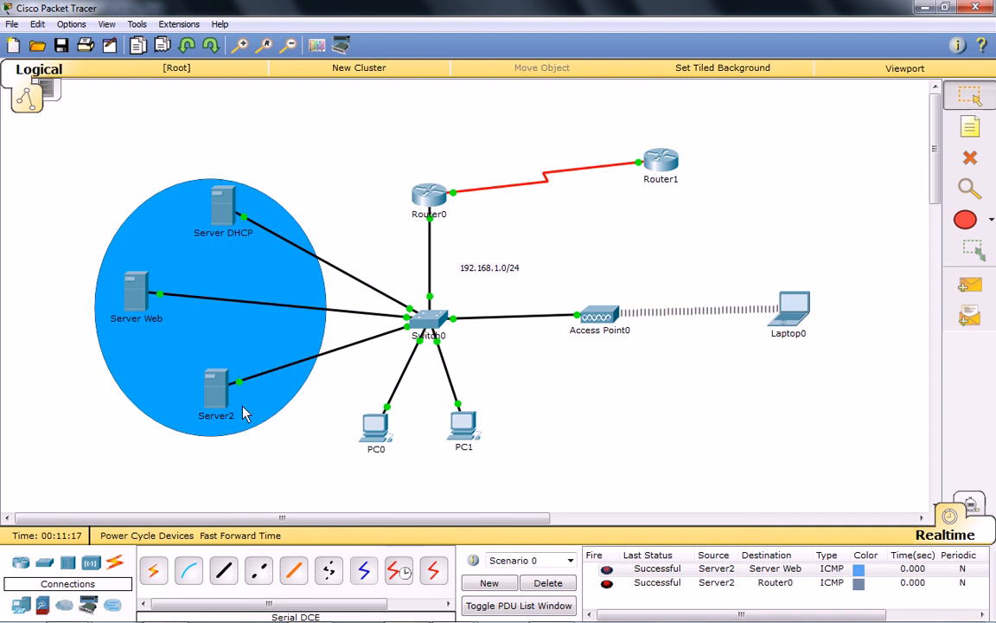
# Change Server2's display name to "Server DNS" and close its window.
pyautogui.click(218, 385)
pyautogui.click(442, 135)
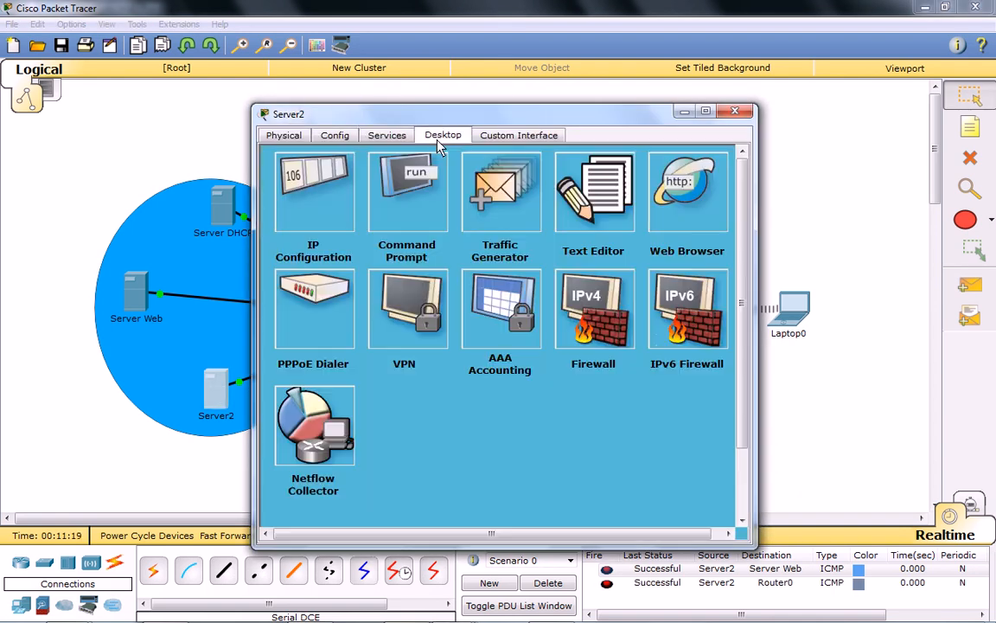
pyautogui.click(333, 135)
pyautogui.click(583, 201)
pyautogui.press('BackSpace')
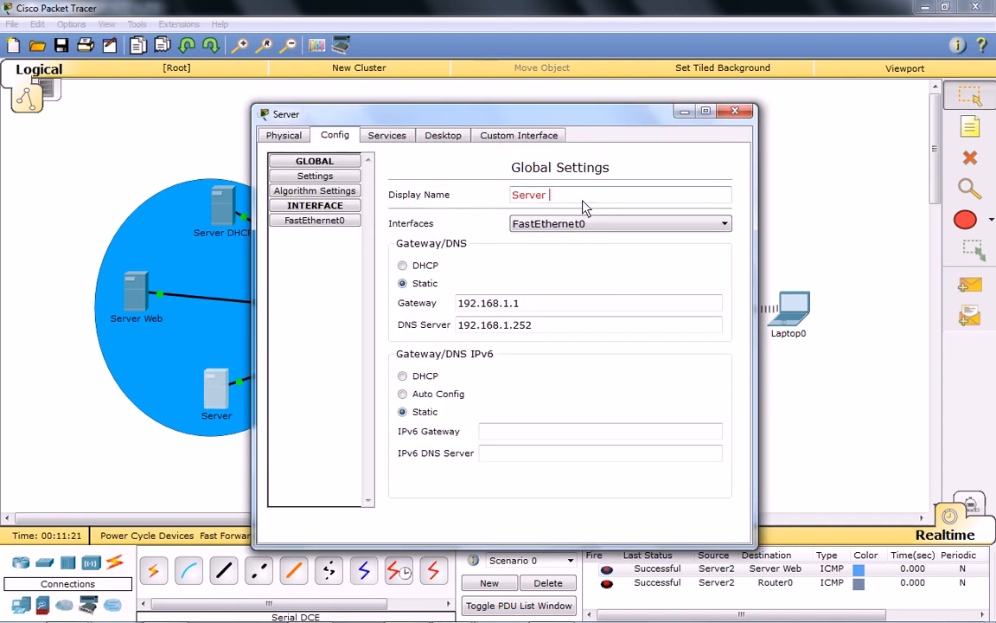
pyautogui.write('DNS')
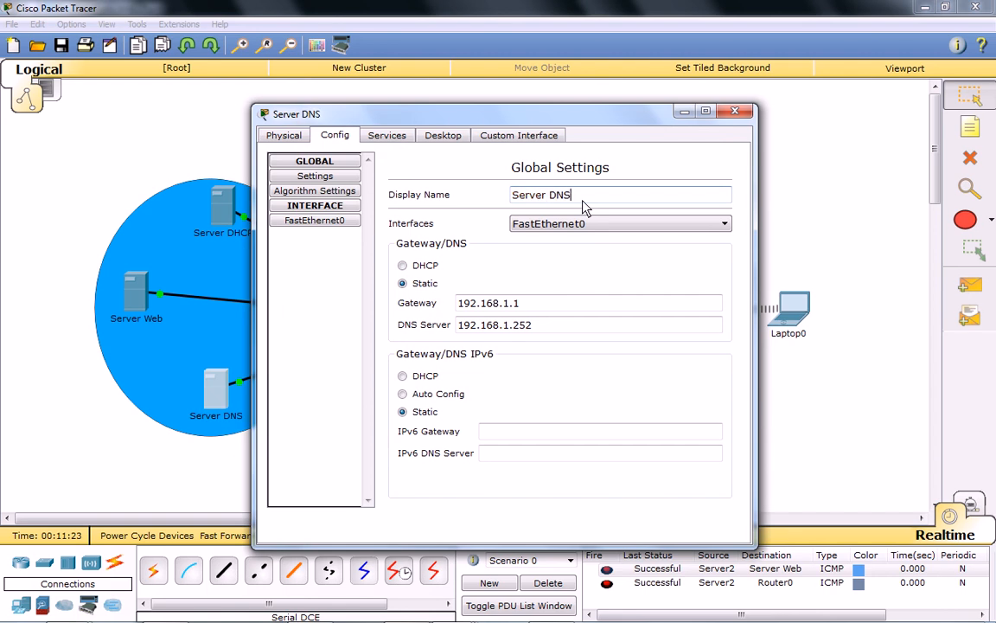
pyautogui.click(734, 111)
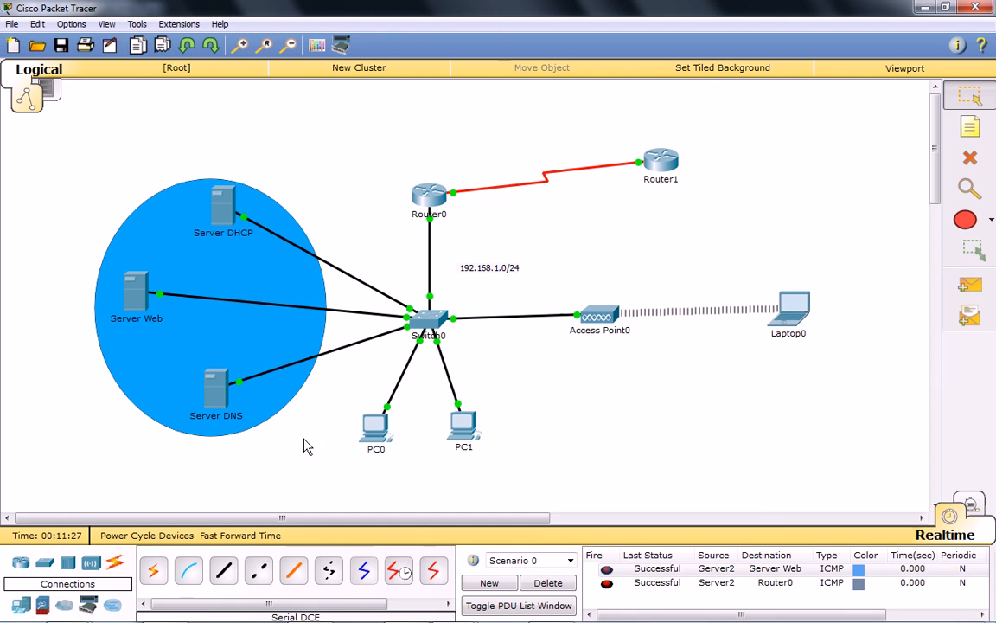
# Send a simple test PDU from Server DNS to Router0.
pyautogui.click(970, 286)
pyautogui.click(218, 391)
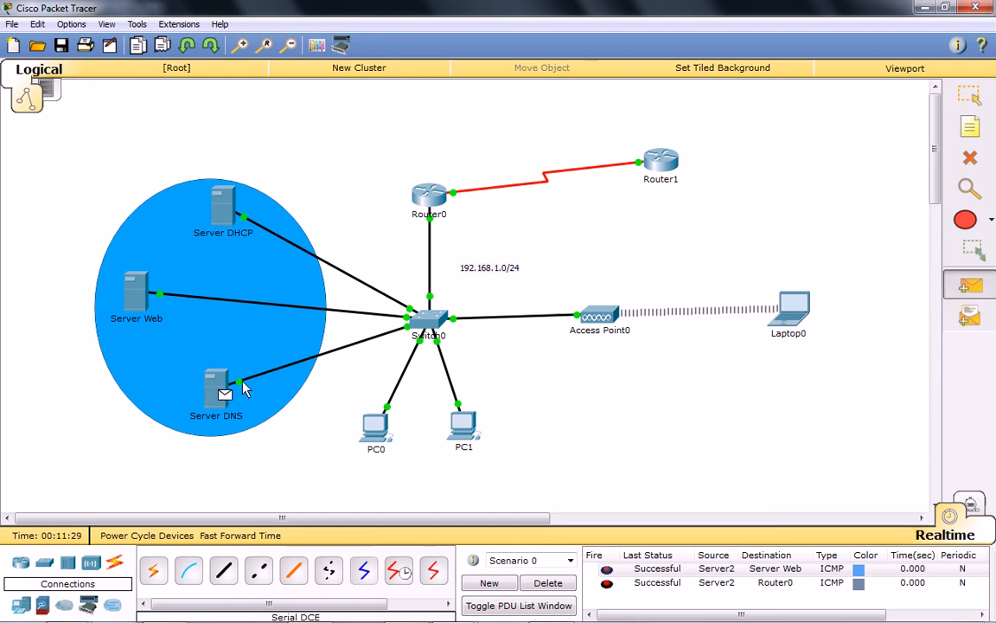
pyautogui.click(429, 196)
# Test the serial link with a simple PDU from Router0 to Router1 and delete the scenario's PDUs.
pyautogui.press('p')
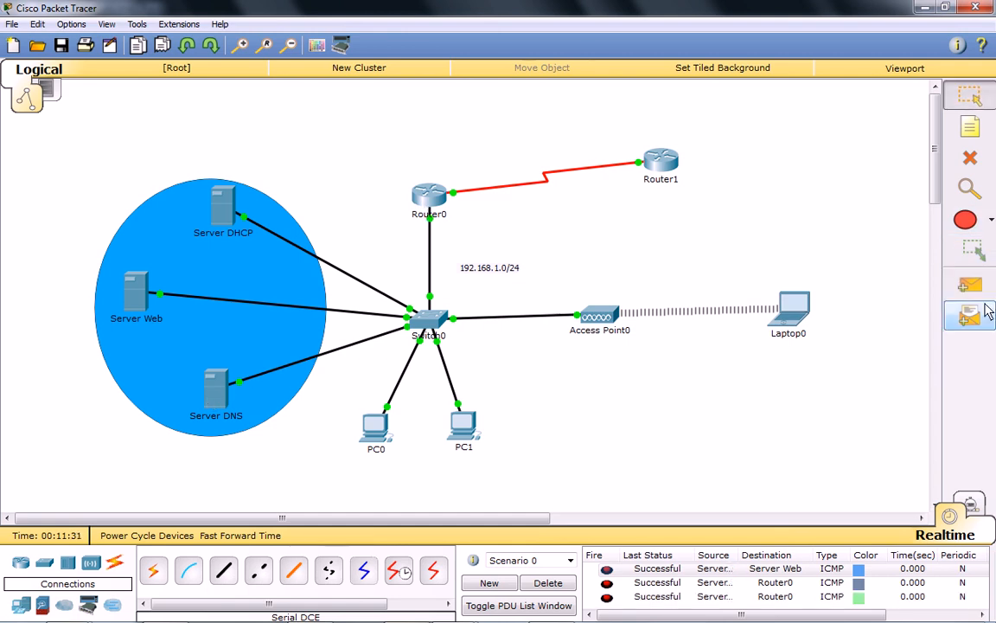
pyautogui.click(427, 192)
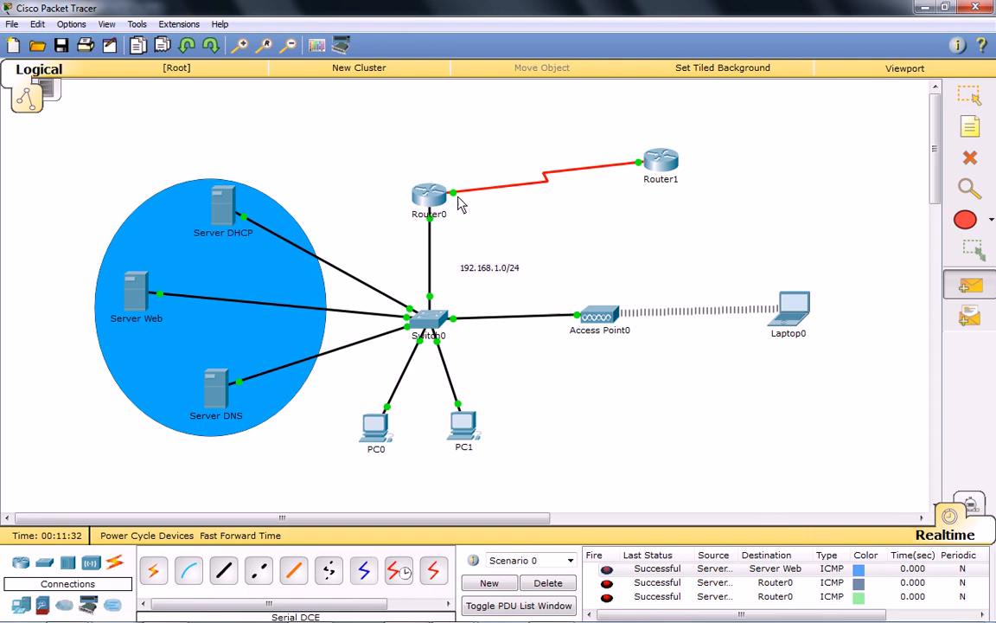
pyautogui.click(661, 160)
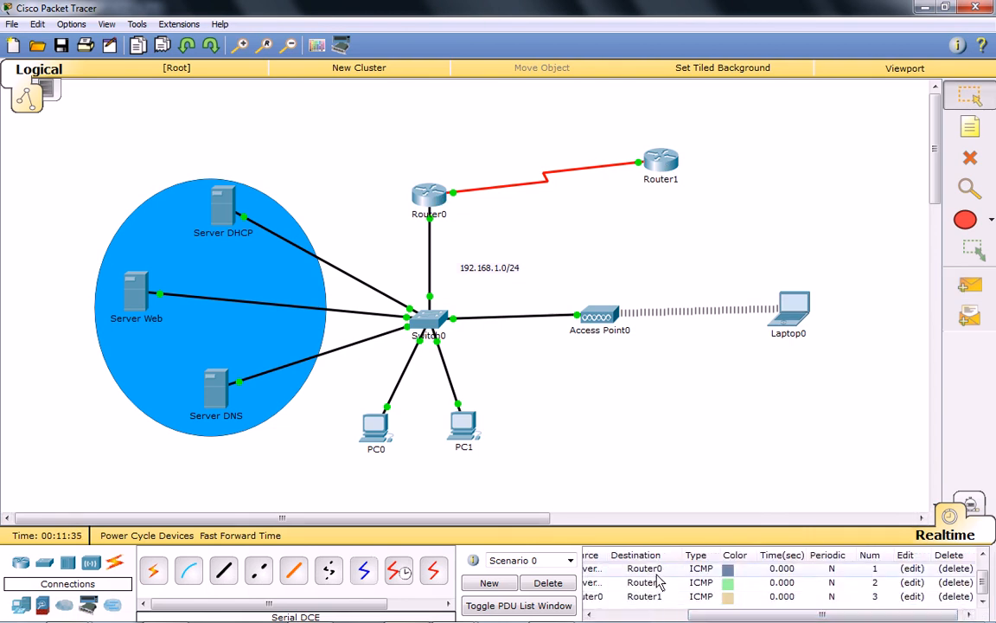
pyautogui.hscroll(-5, 692, 580)
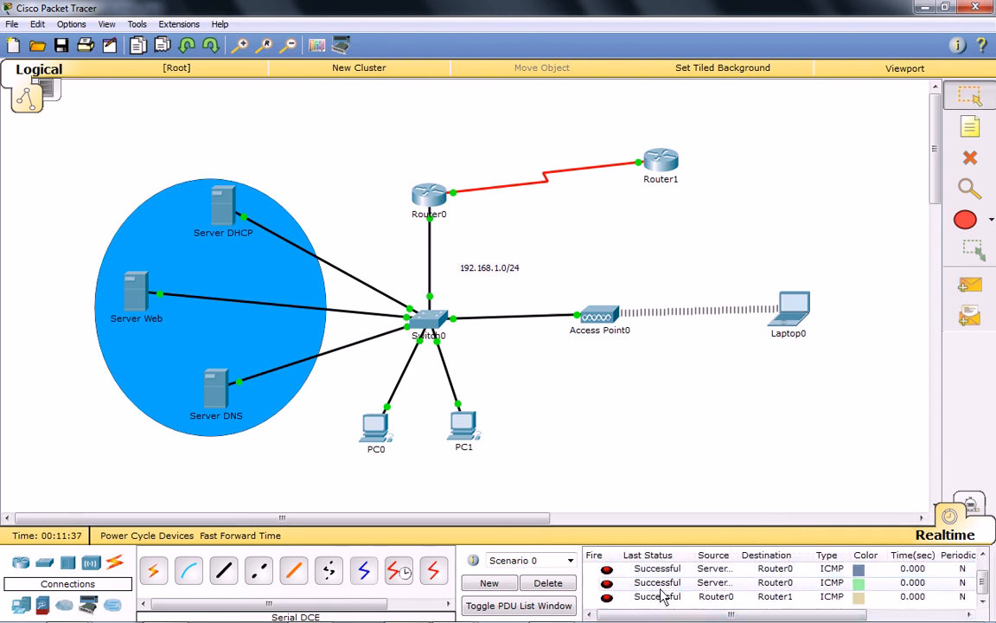
pyautogui.click(548, 583)
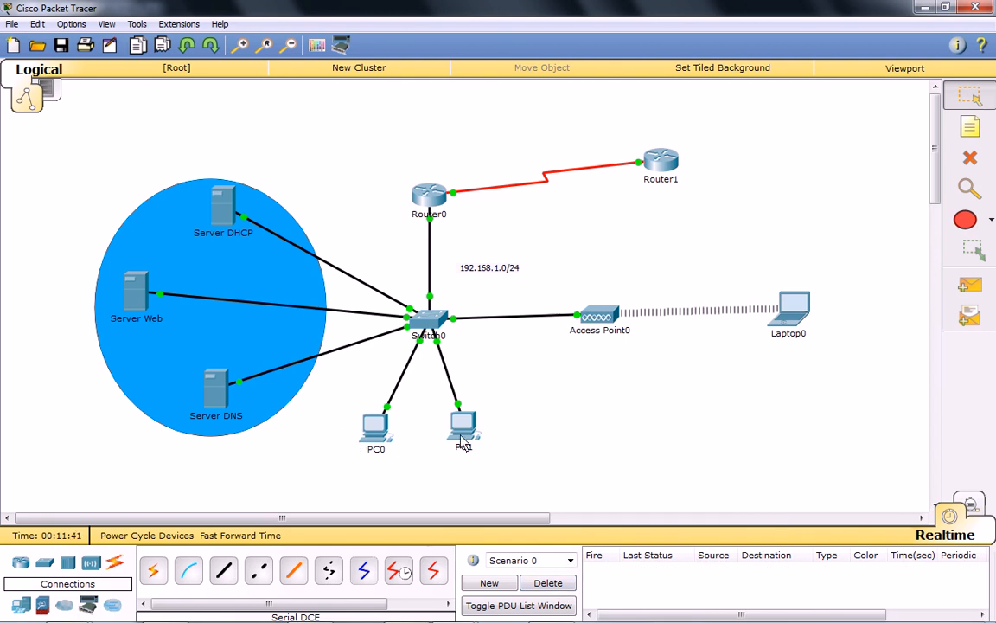
# Set PC0's IP configuration to DHCP and close its window.
pyautogui.click(376, 443)
pyautogui.click(386, 135)
pyautogui.click(323, 195)
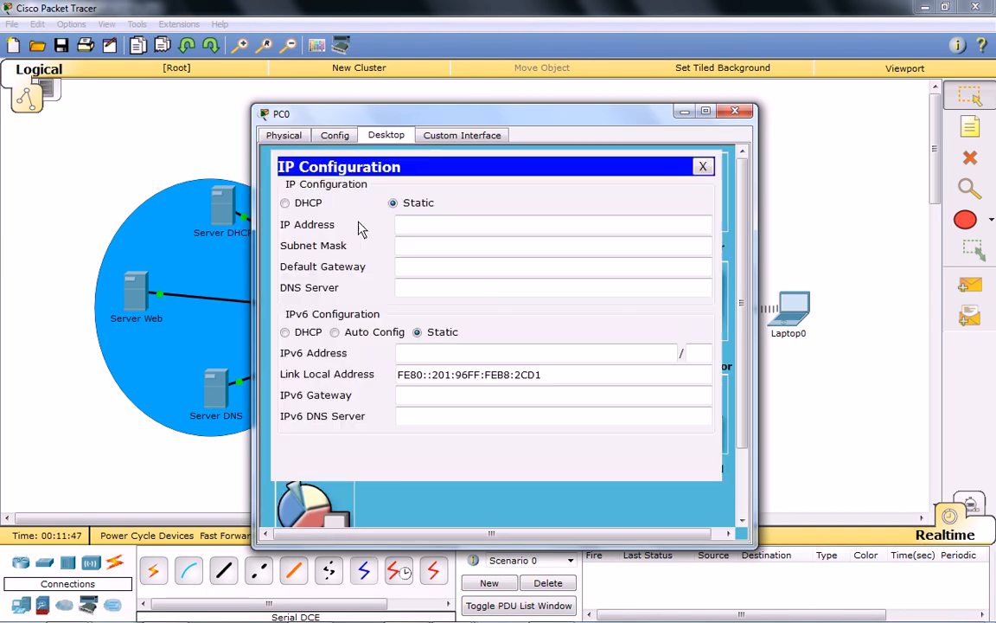
pyautogui.click(302, 203)
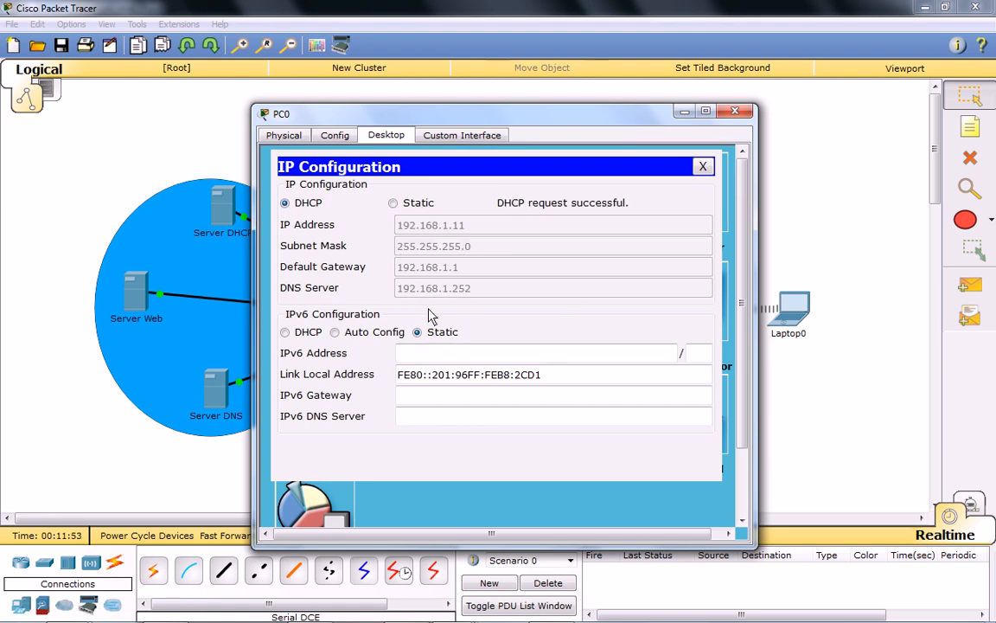
pyautogui.click(703, 166)
pyautogui.click(735, 111)
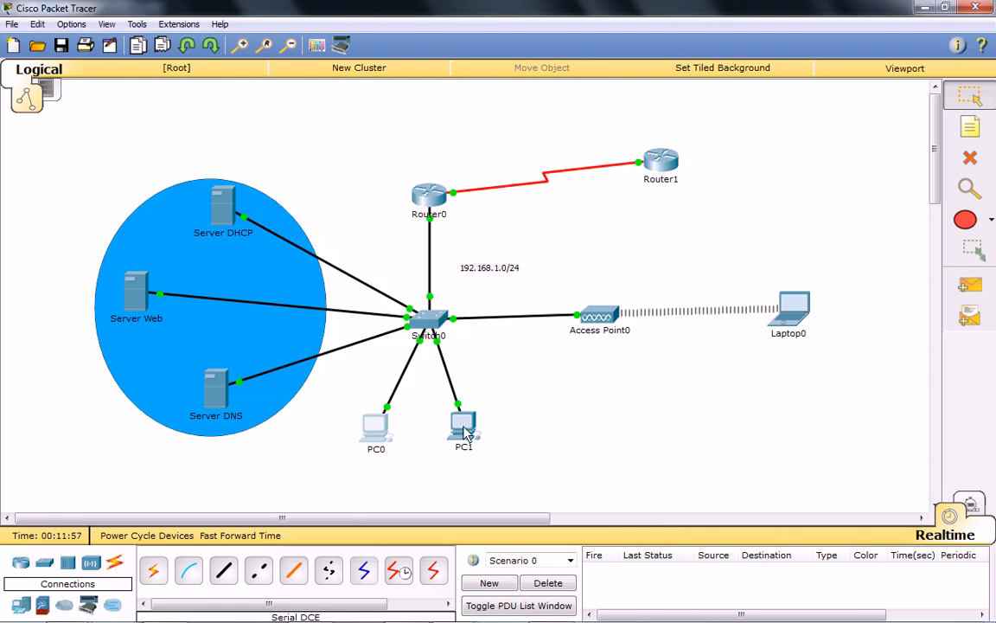
# Set PC1's IP configuration to DHCP and close its window.
pyautogui.click(464, 434)
pyautogui.click(386, 135)
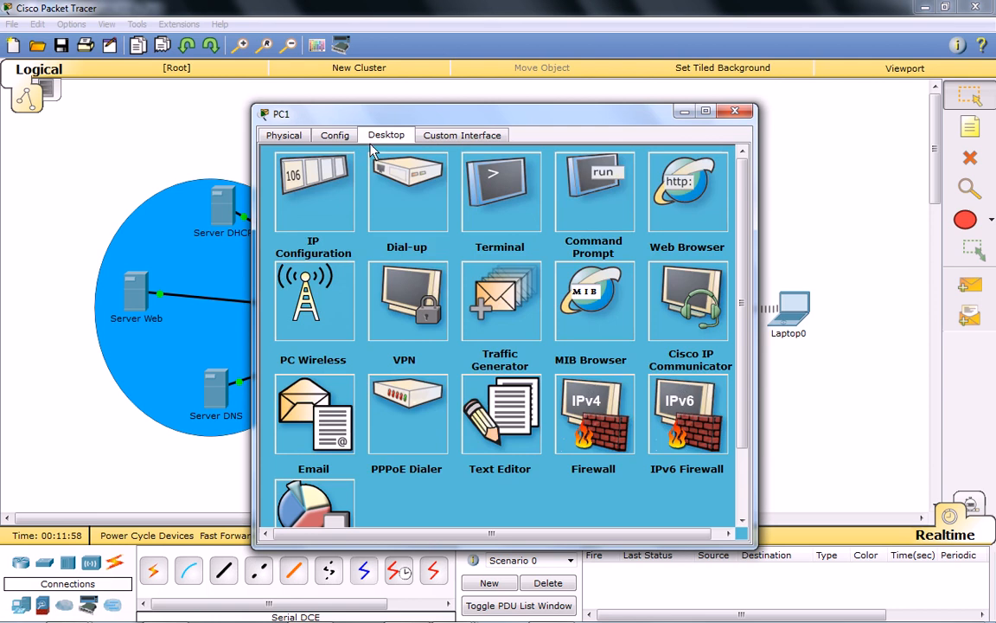
pyautogui.click(316, 219)
pyautogui.click(288, 203)
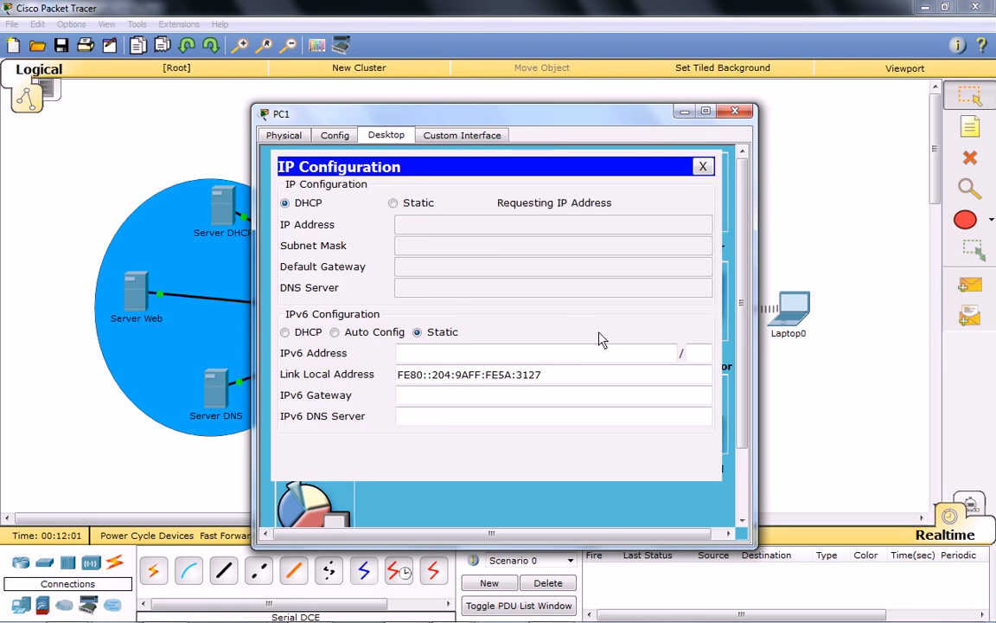
pyautogui.click(704, 167)
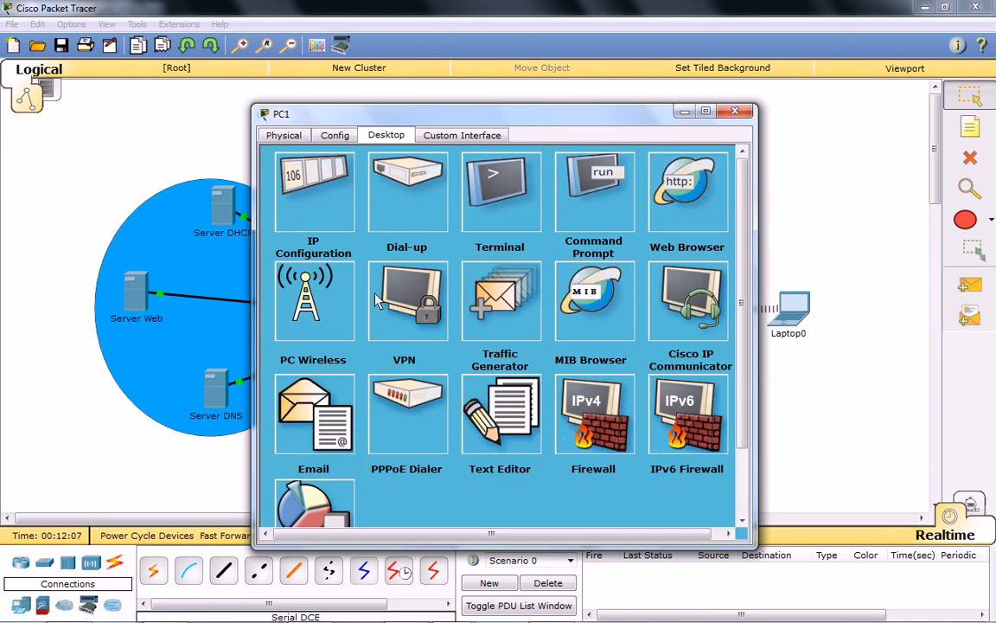
pyautogui.click(734, 110)
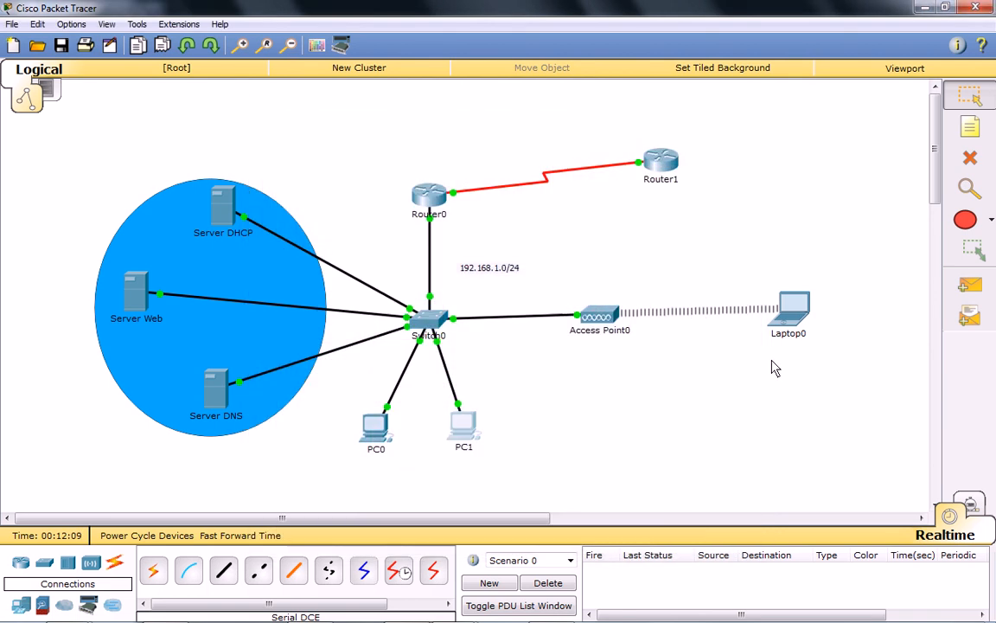
# Check Laptop0's IP configuration for DHCP addressing and close its window.
pyautogui.click(792, 308)
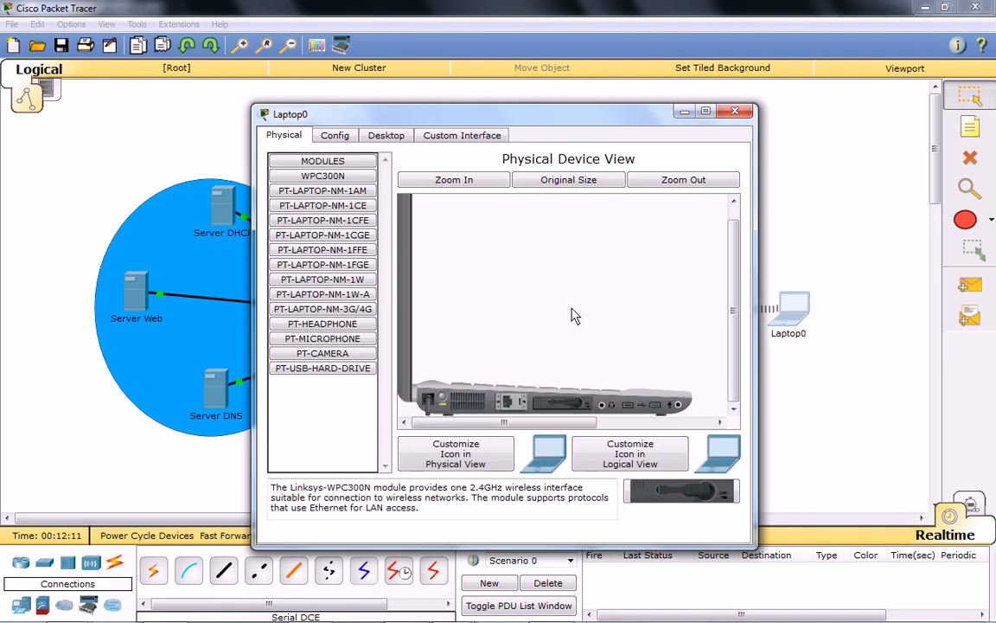
pyautogui.click(386, 135)
pyautogui.click(327, 202)
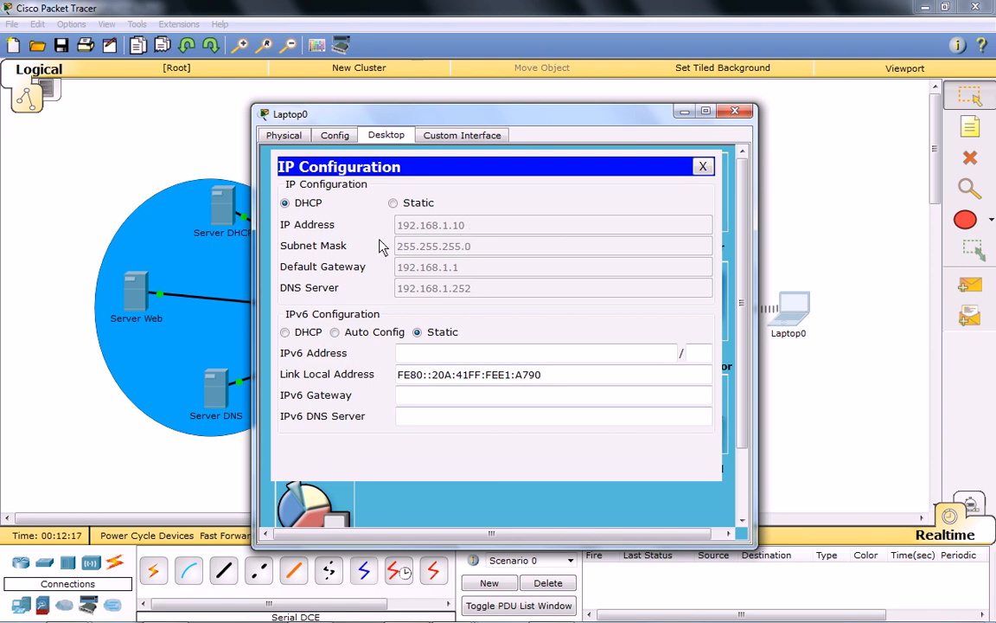
pyautogui.click(702, 166)
pyautogui.click(735, 111)
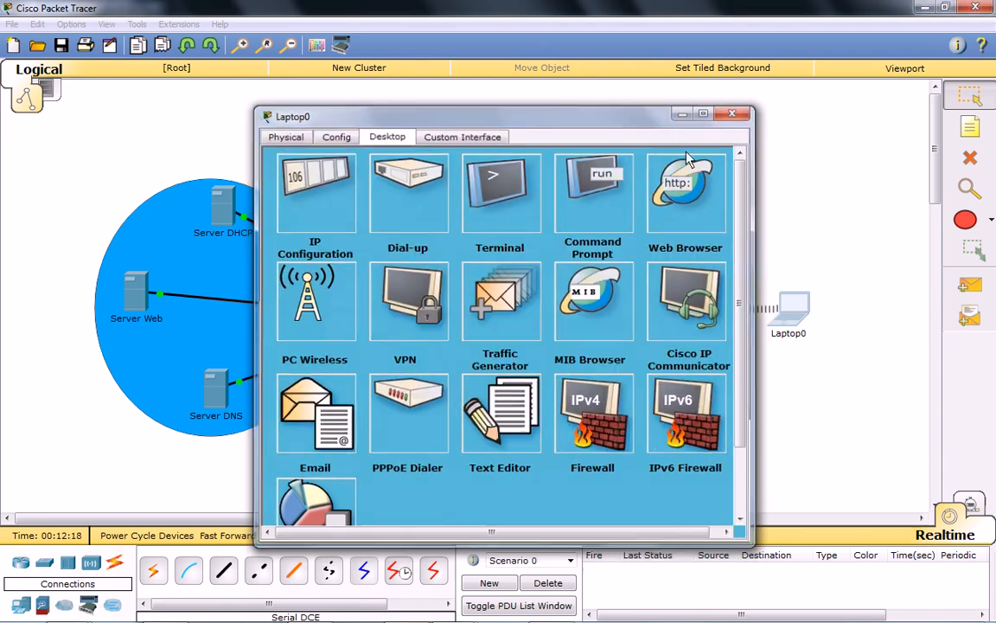
# Test the wireless connection by sending a simple PDU from PC1 to Laptop0.
pyautogui.click(969, 285)
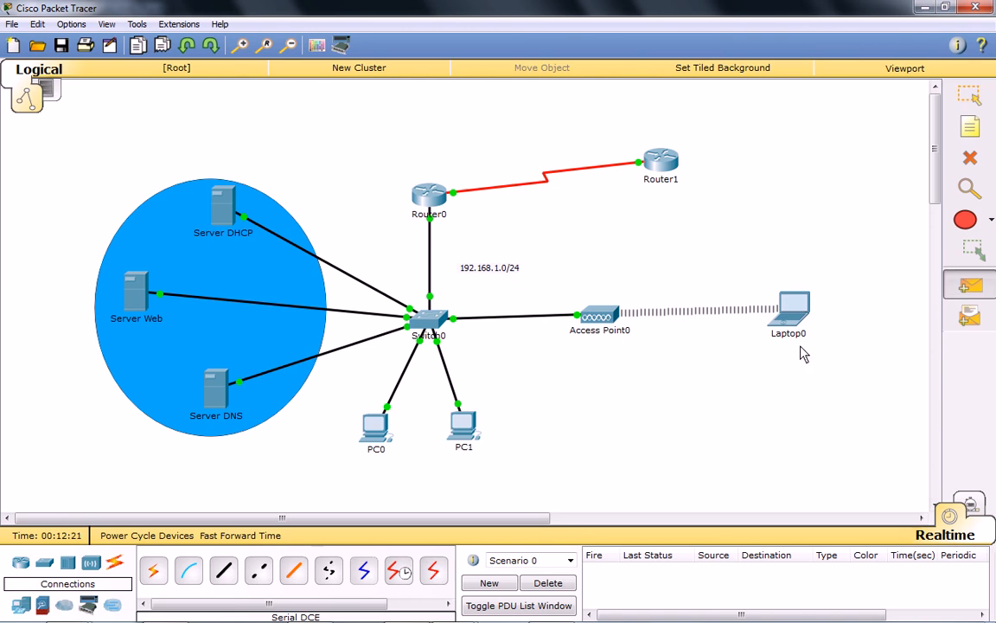
pyautogui.click(463, 424)
pyautogui.click(792, 304)
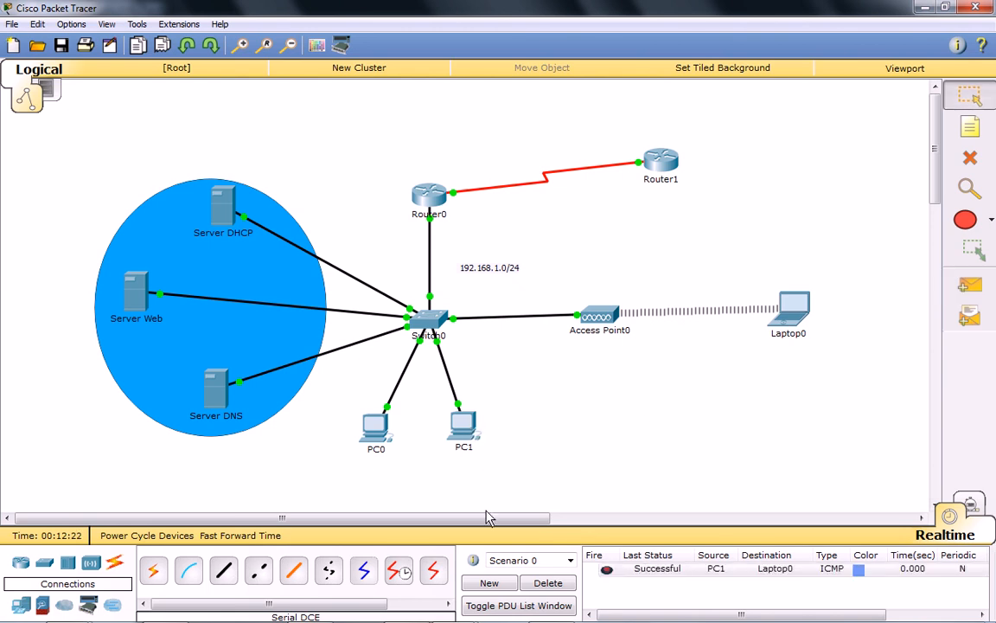
# Send a simple test PDU from PC0 to Server DNS and delete the scenario's PDUs.
pyautogui.press('p')
pyautogui.click(373, 429)
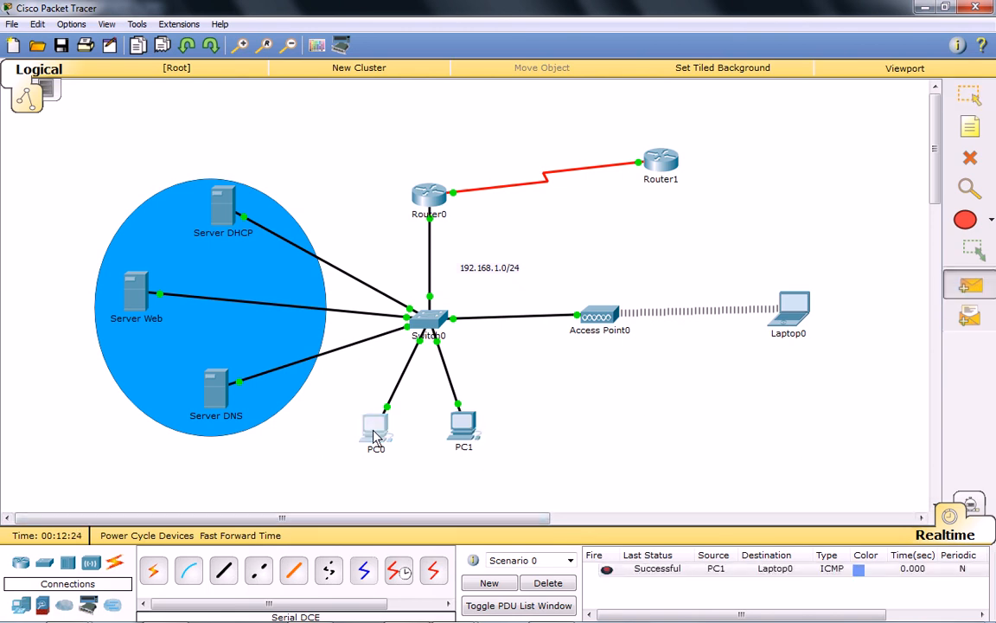
pyautogui.click(216, 389)
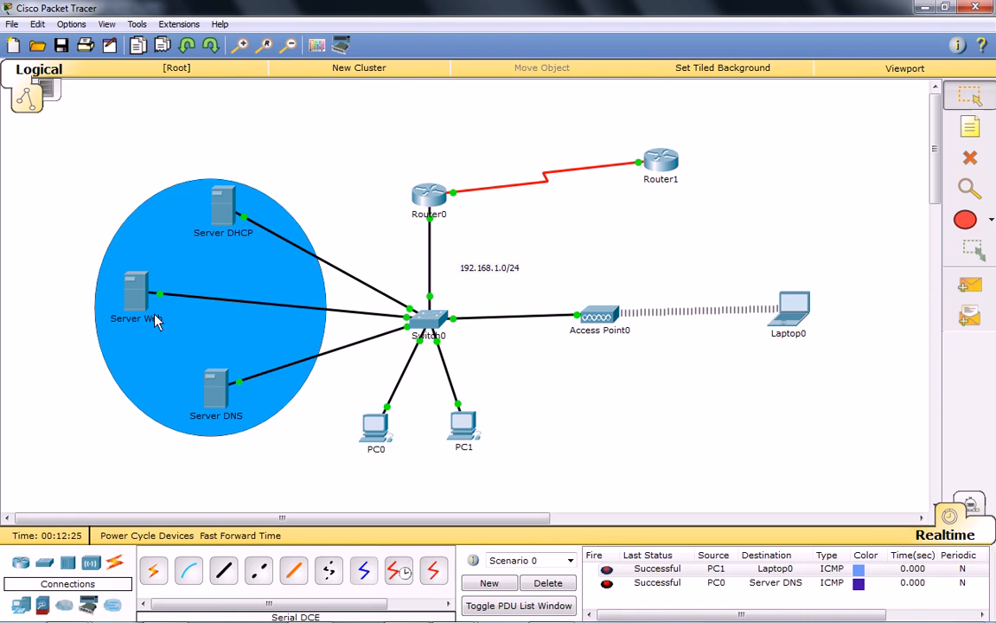
pyautogui.click(548, 583)
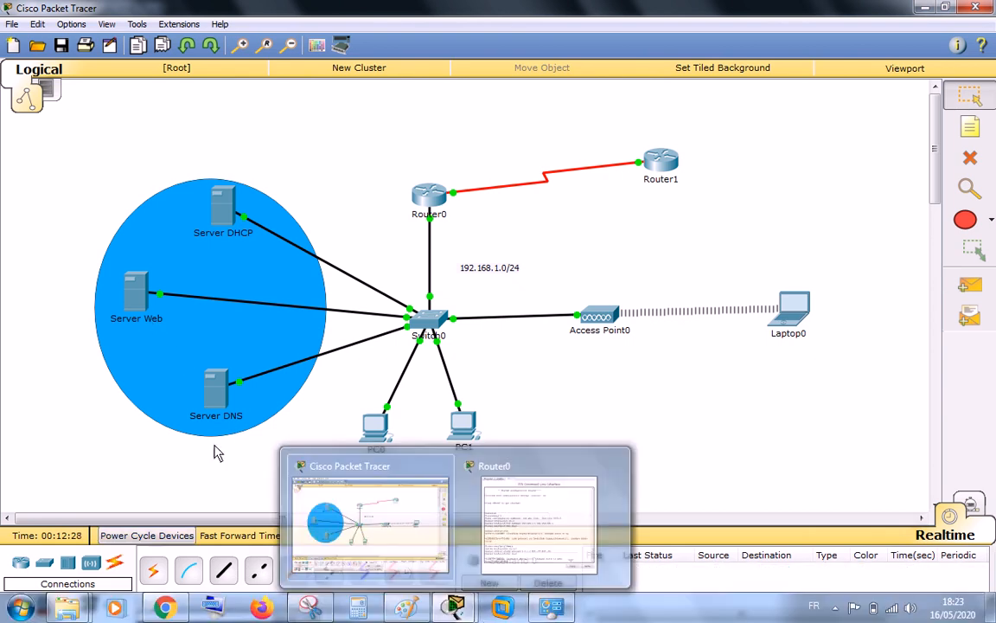
# Open PC1's command prompt and ping the gateway 192.168.1.1, interrupting the ping after a few replies.
pyautogui.moveTo(231, 227)
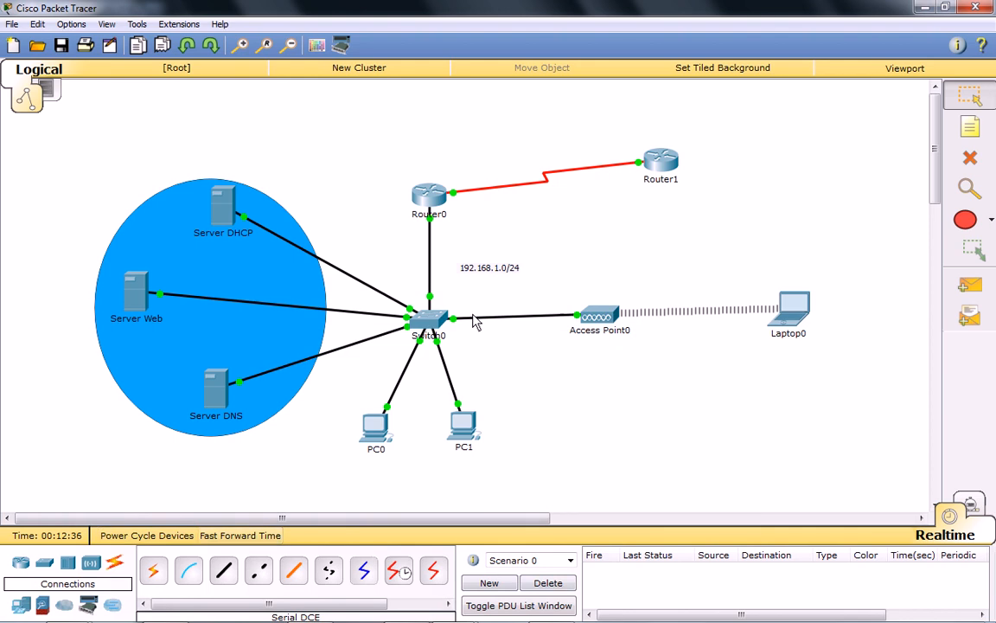
pyautogui.click(465, 439)
pyautogui.moveTo(576, 114); pyautogui.dragTo(700, 140)
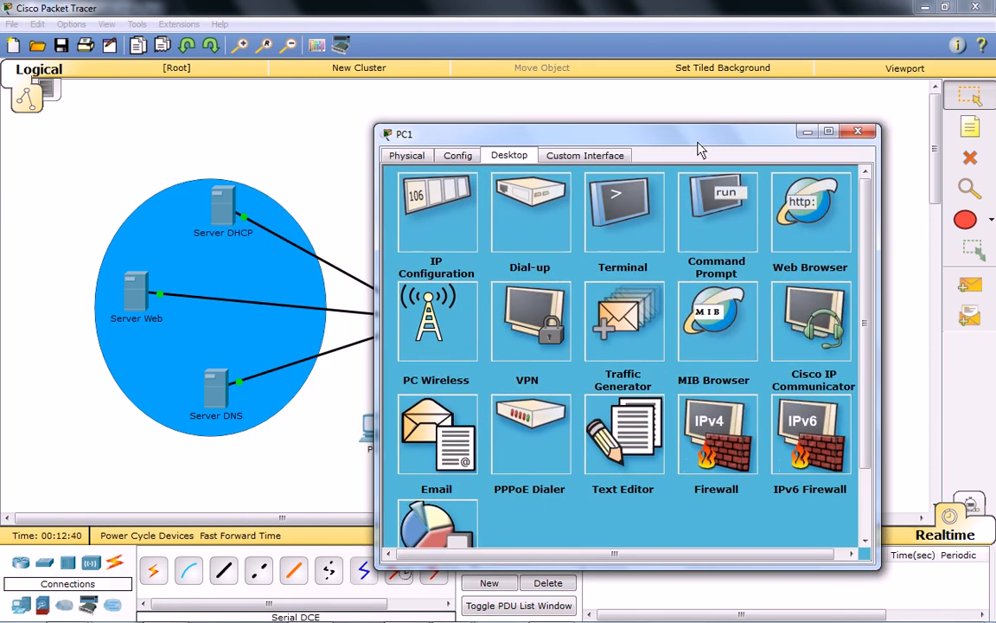
pyautogui.click(702, 258)
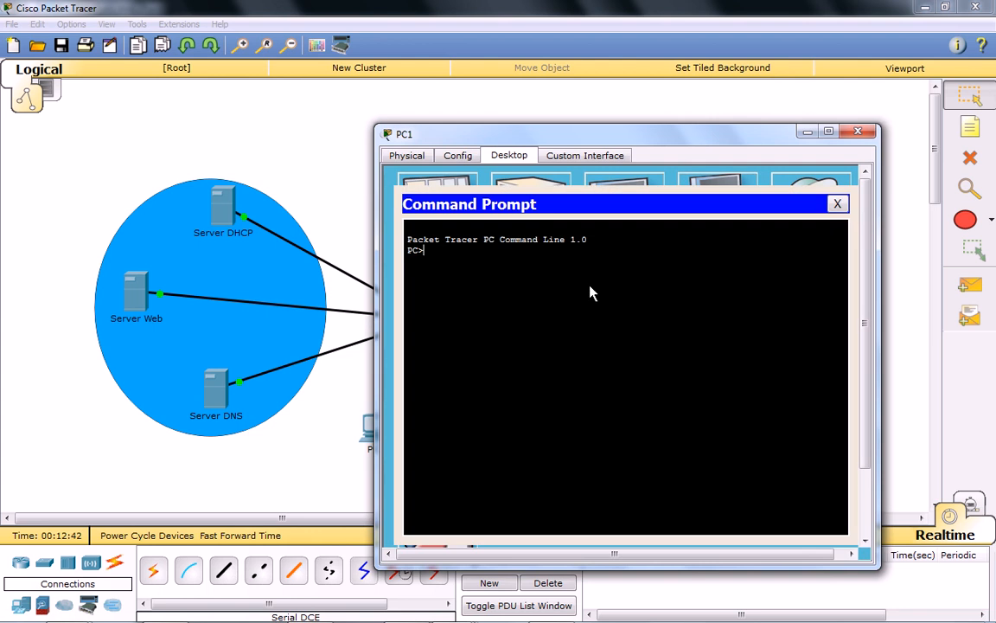
pyautogui.write('ping 192.168.1.1')
pyautogui.press('Return')
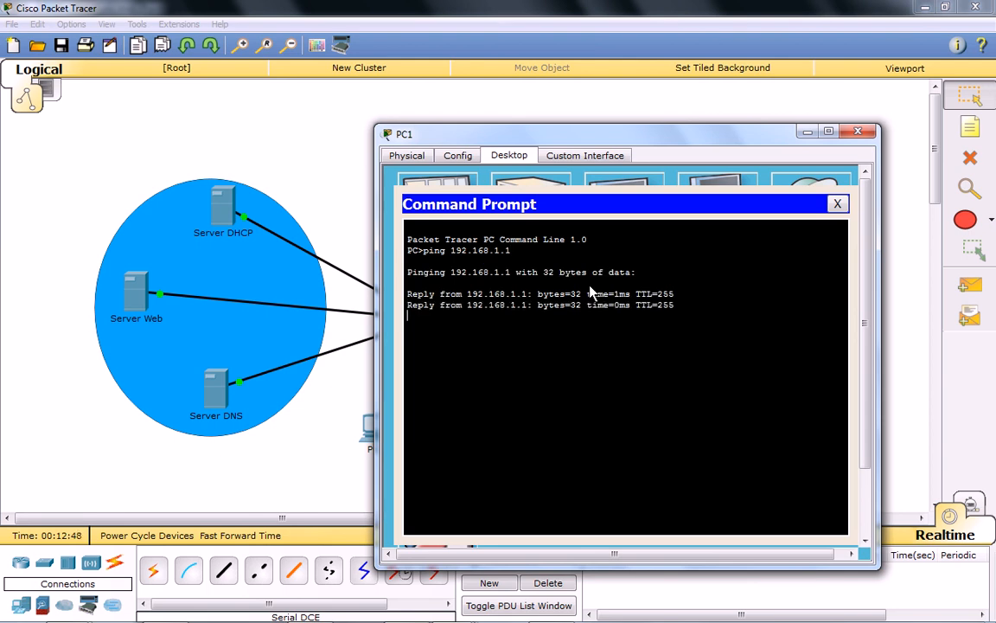
pyautogui.hotkey('ctrl', 'c')
# Ping 192.168.1.250 from PC1's command prompt and interrupt it early.
pyautogui.press('Up')
pyautogui.press('BackSpace')
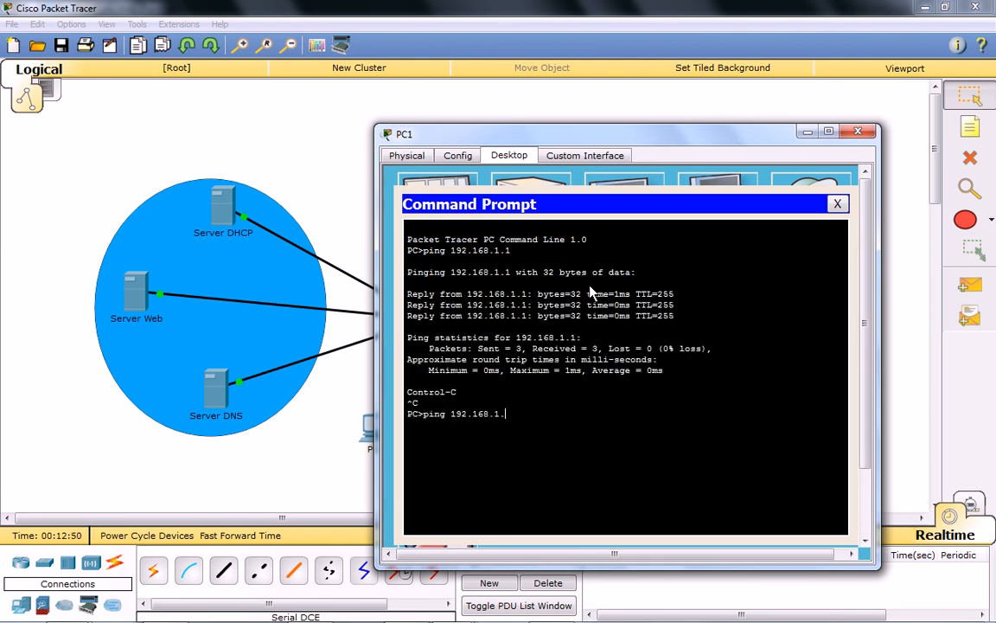
pyautogui.write('250')
pyautogui.press('Return')
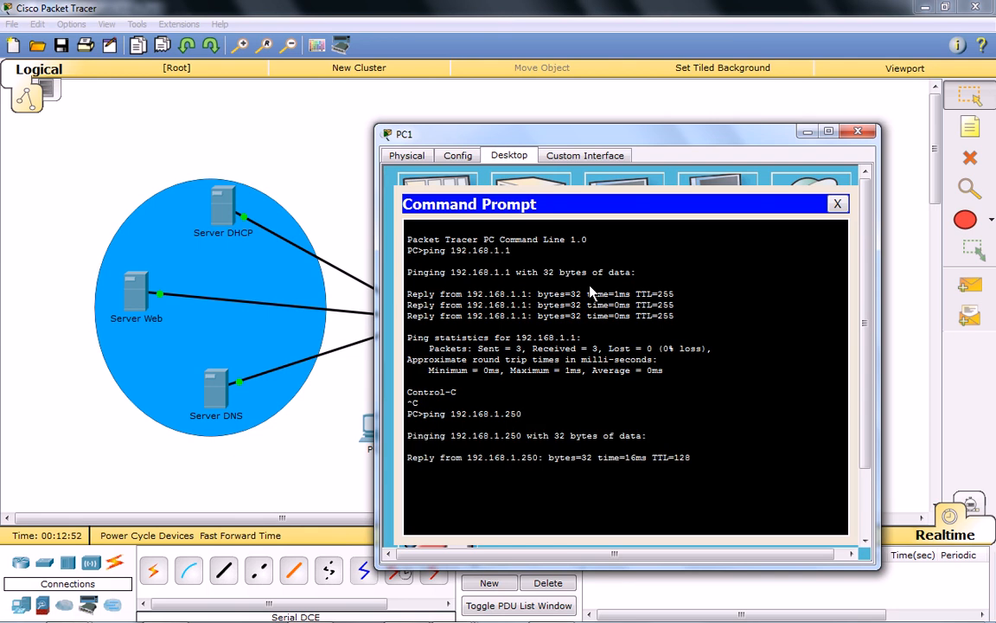
pyautogui.hotkey('ctrl', 'c')
# Ping 192.168.1.251 from PC1's command prompt and interrupt it early.
pyautogui.press('Up')
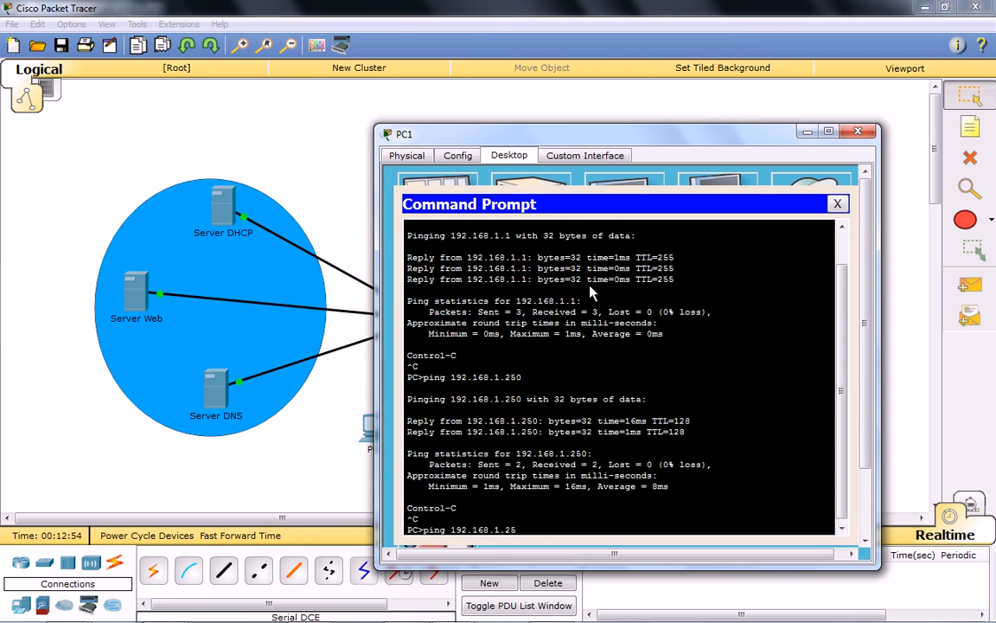
pyautogui.write('1')
pyautogui.press('Return')
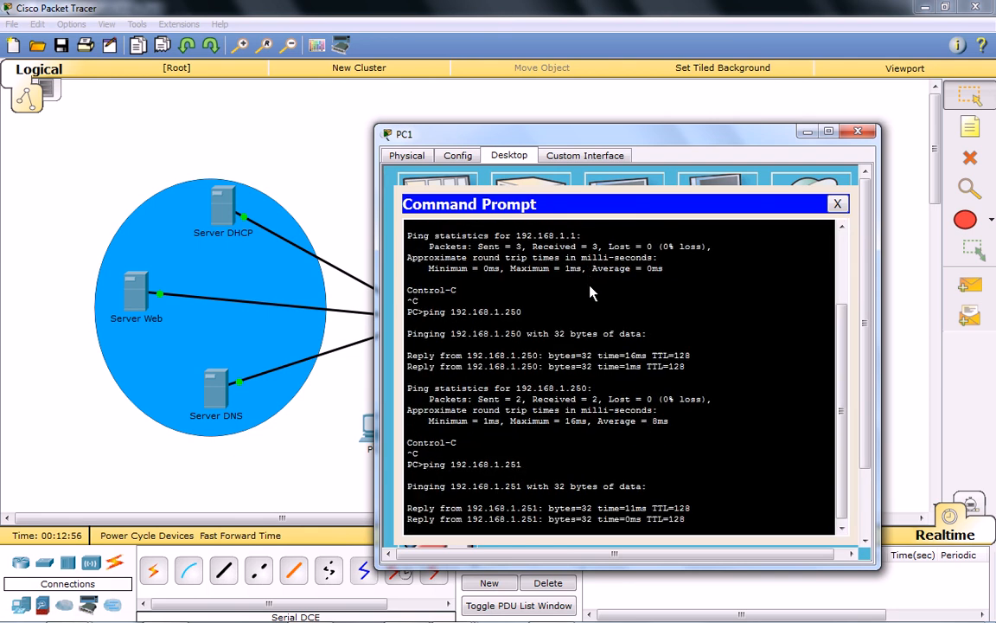
pyautogui.hotkey('ctrl', 'c')
# Ping the DNS server at 192.168.1.252 from PC1's command prompt and interrupt it early.
pyautogui.press('Up')
pyautogui.write('2')
pyautogui.press('Return')
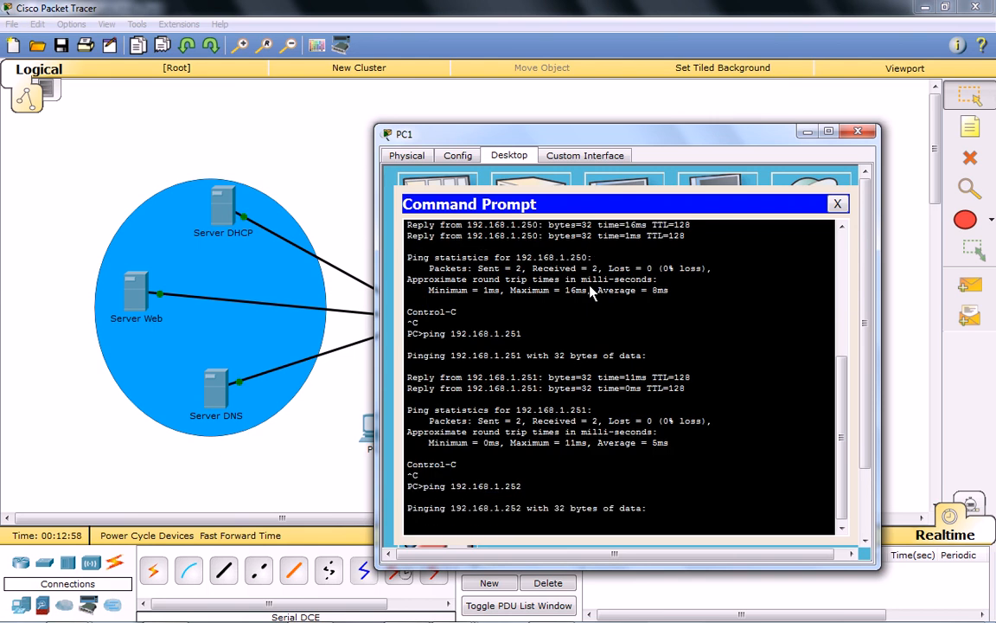
pyautogui.hotkey('ctrl', 'c')
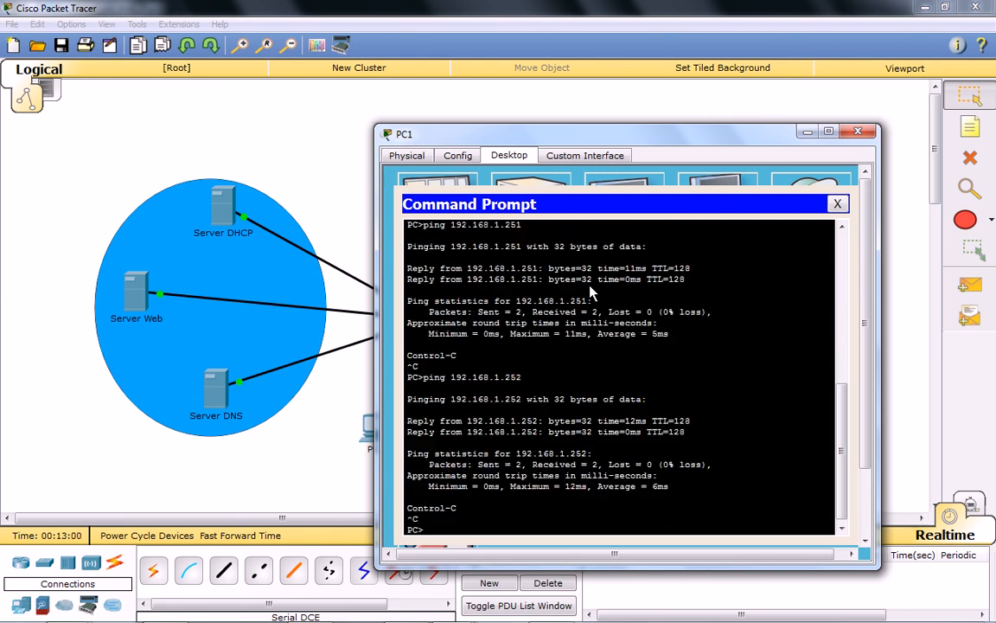
pyautogui.press('Up')
pyautogui.press('BackSpace')
pyautogui.press('BackSpace')
pyautogui.press('BackSpace')
pyautogui.press('BackSpace')
pyautogui.write('isga.ma')
pyautogui.press('Return')
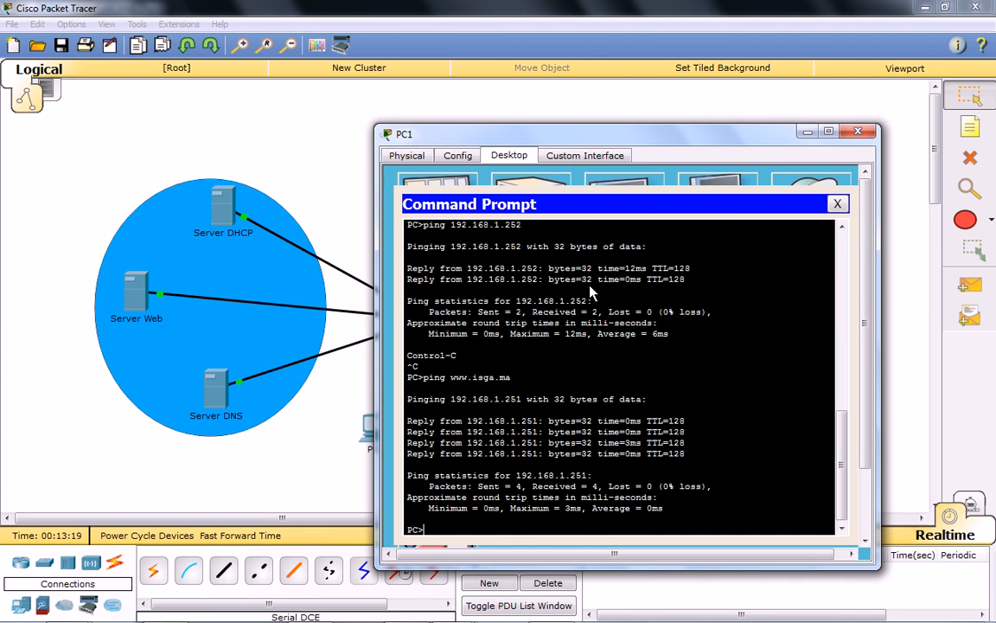
pyautogui.click(837, 204)
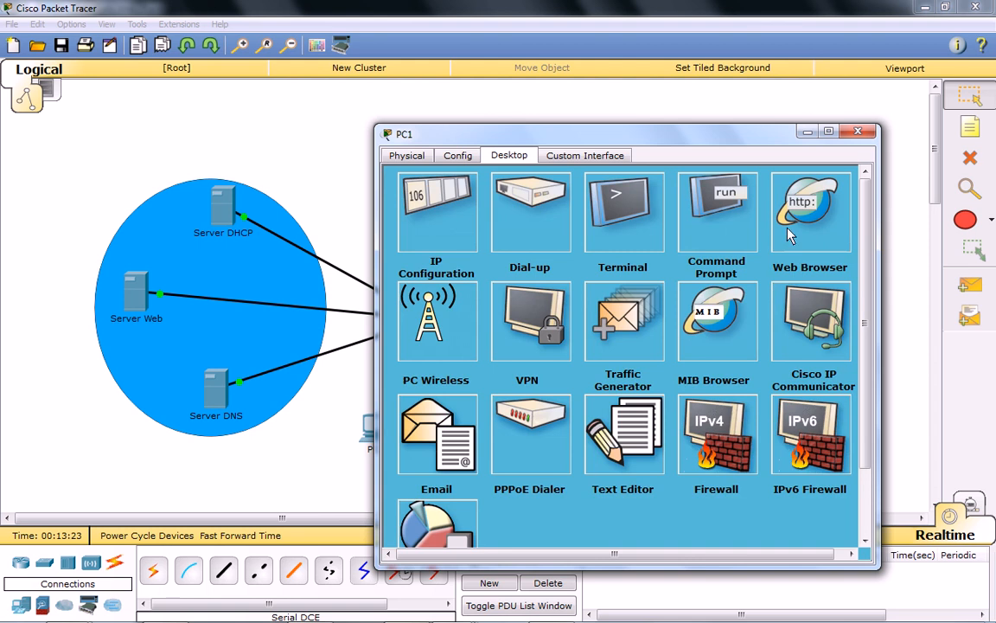
pyautogui.click(808, 212)
pyautogui.click(520, 224)
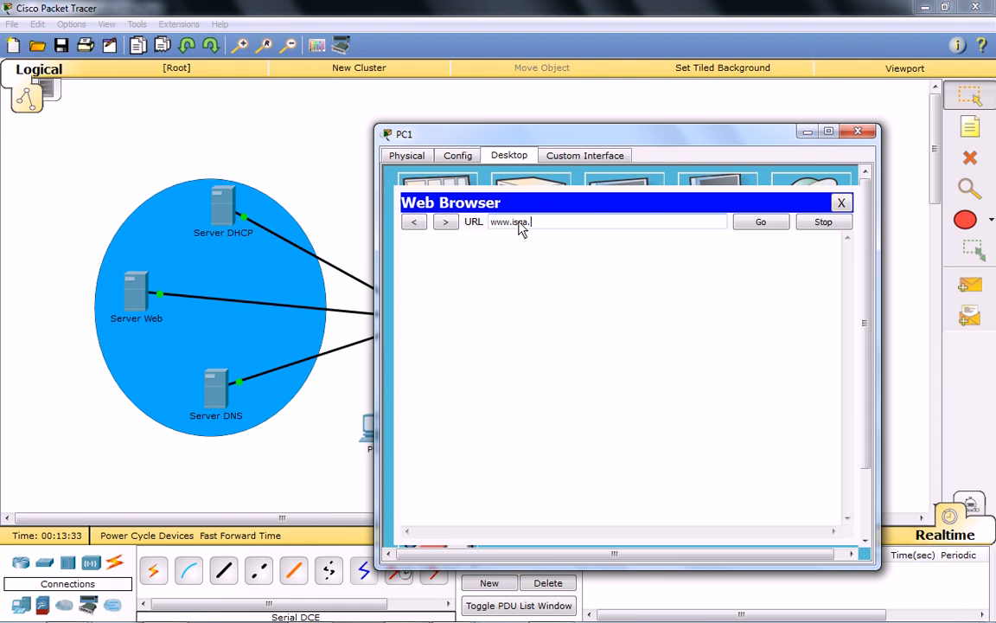
pyautogui.press('Return')
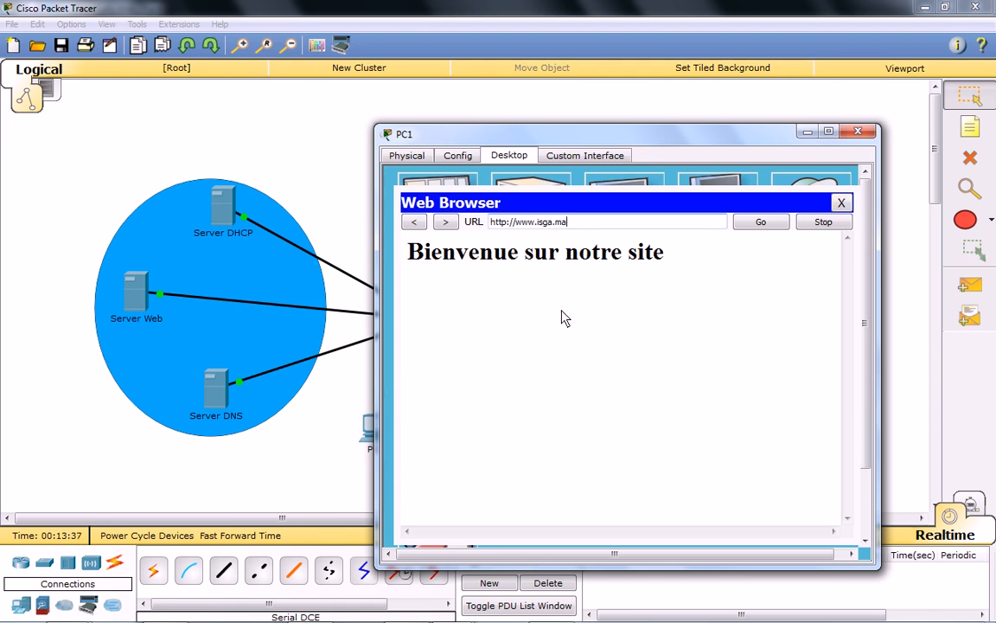
pyautogui.click(841, 202)
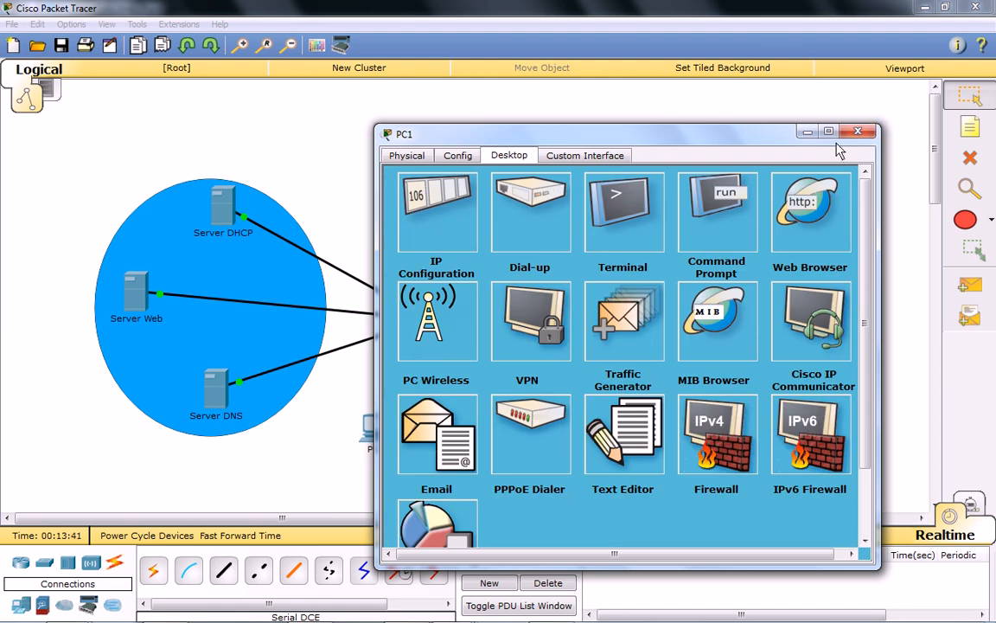
pyautogui.click(858, 132)
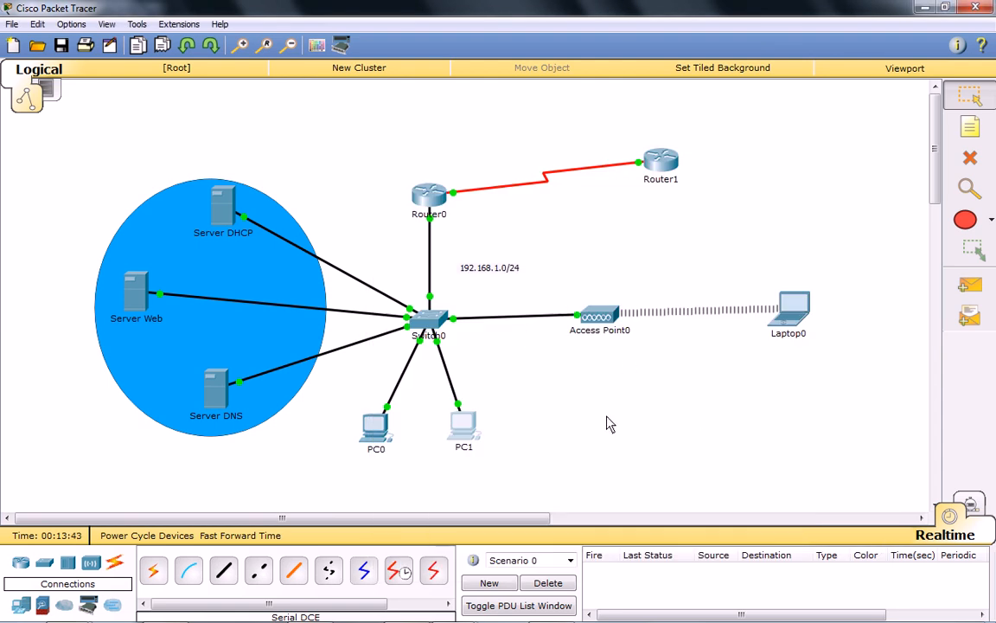
pyautogui.click(791, 307)
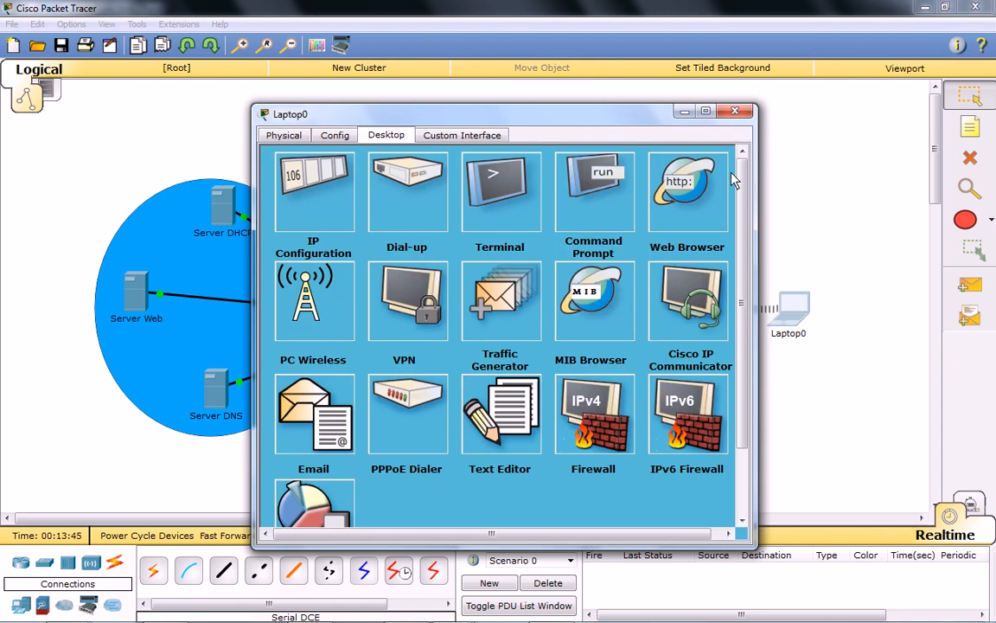
pyautogui.click(679, 189)
pyautogui.click(436, 203)
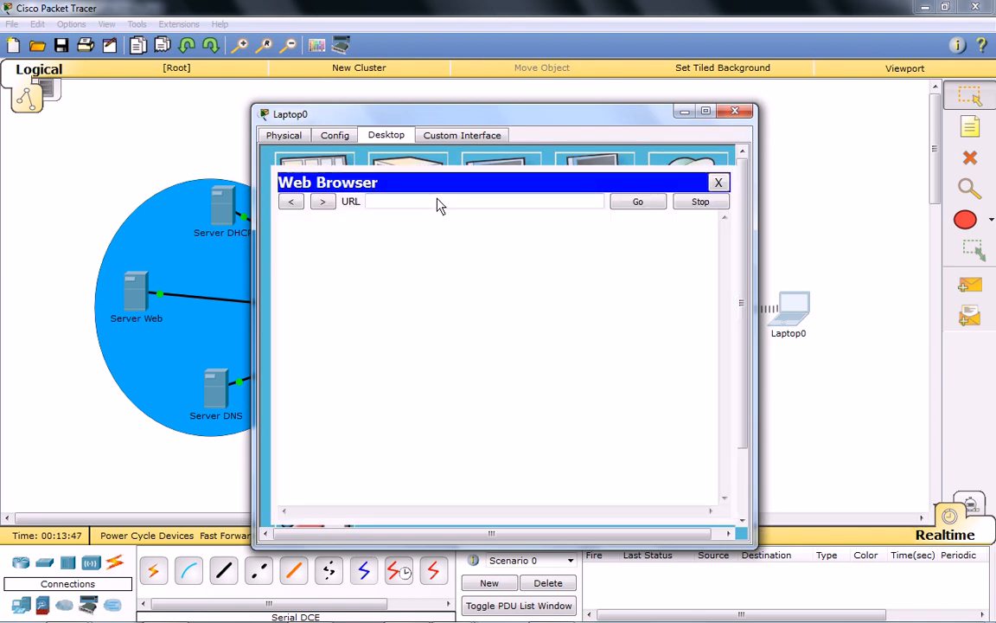
pyautogui.write('www.isga.ma')
pyautogui.press('Return')
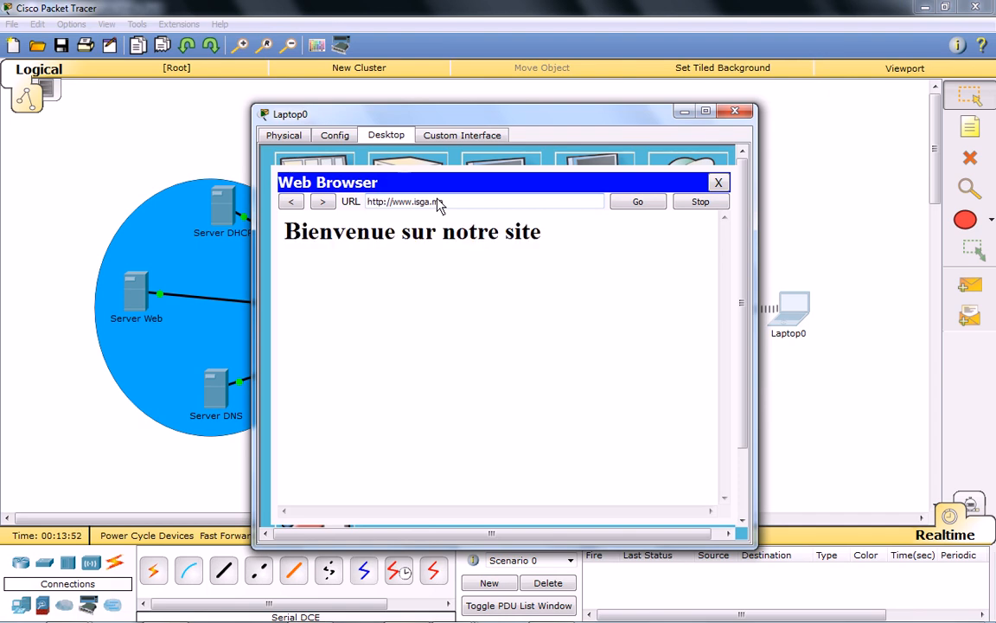
pyautogui.click(717, 183)
pyautogui.click(734, 111)
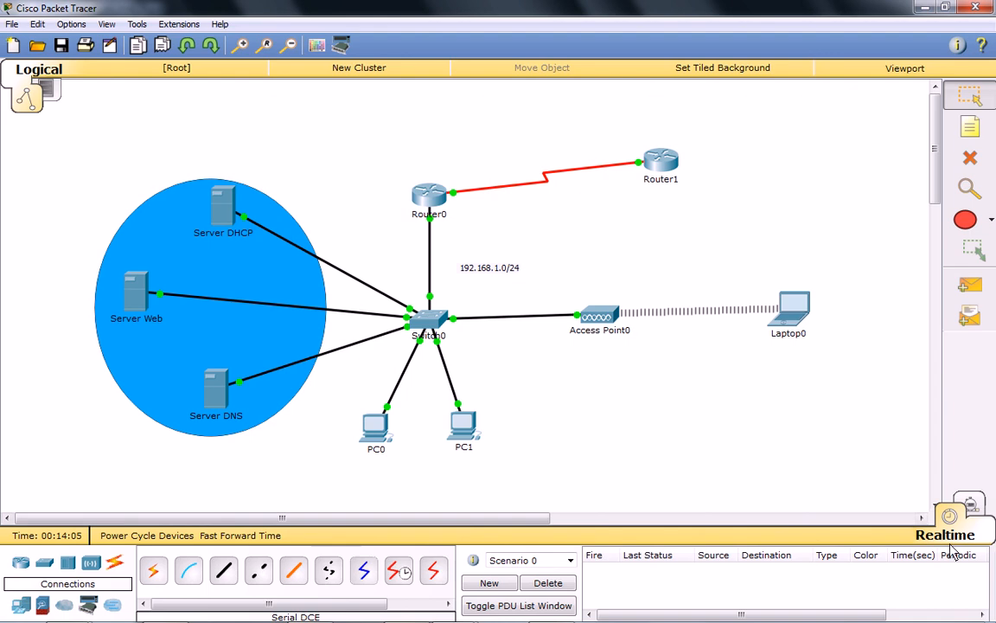
# Switch to Simulation mode and limit the event list filters to DNS and HTTP only.
pyautogui.click(972, 506)
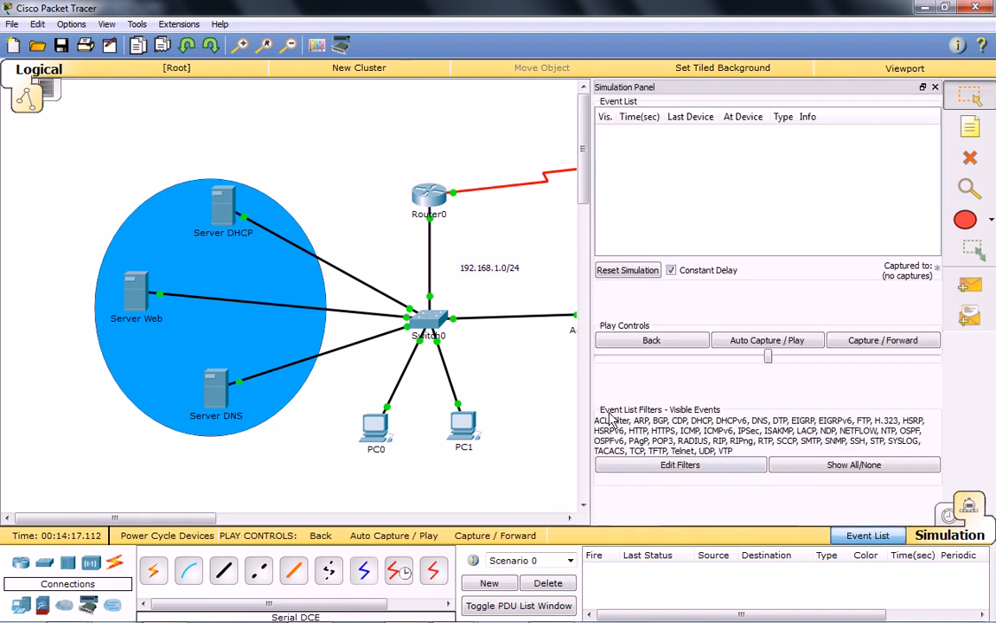
pyautogui.moveTo(161, 519); pyautogui.dragTo(198, 524)
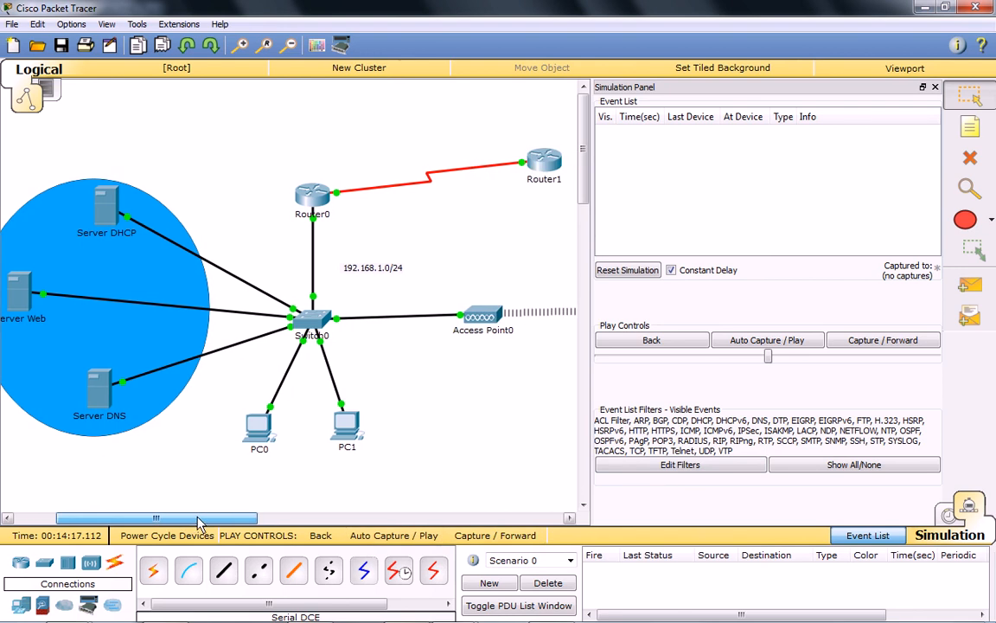
pyautogui.click(778, 464)
pyautogui.click(707, 468)
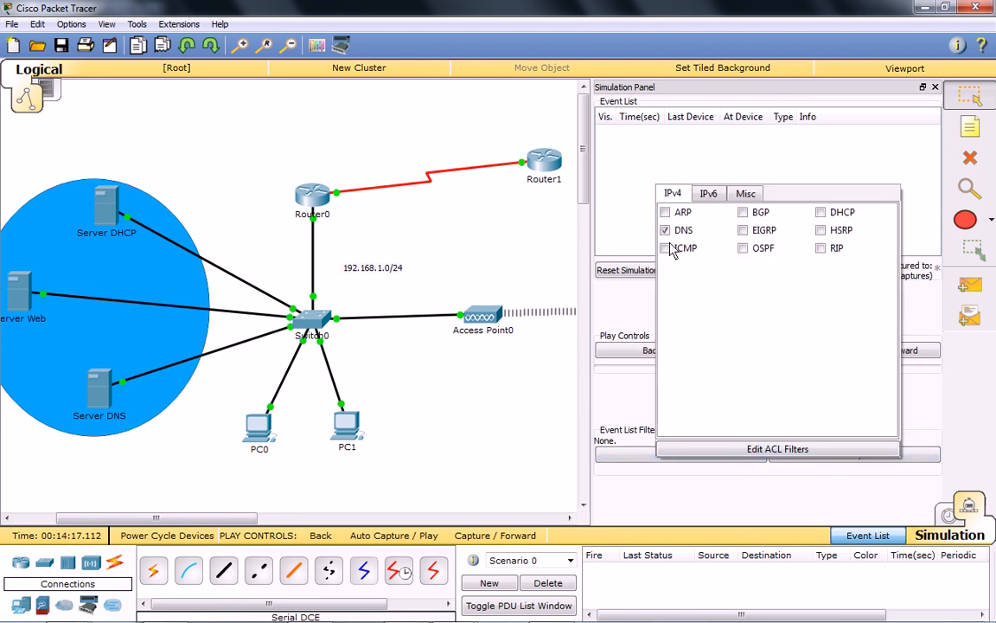
pyautogui.click(746, 192)
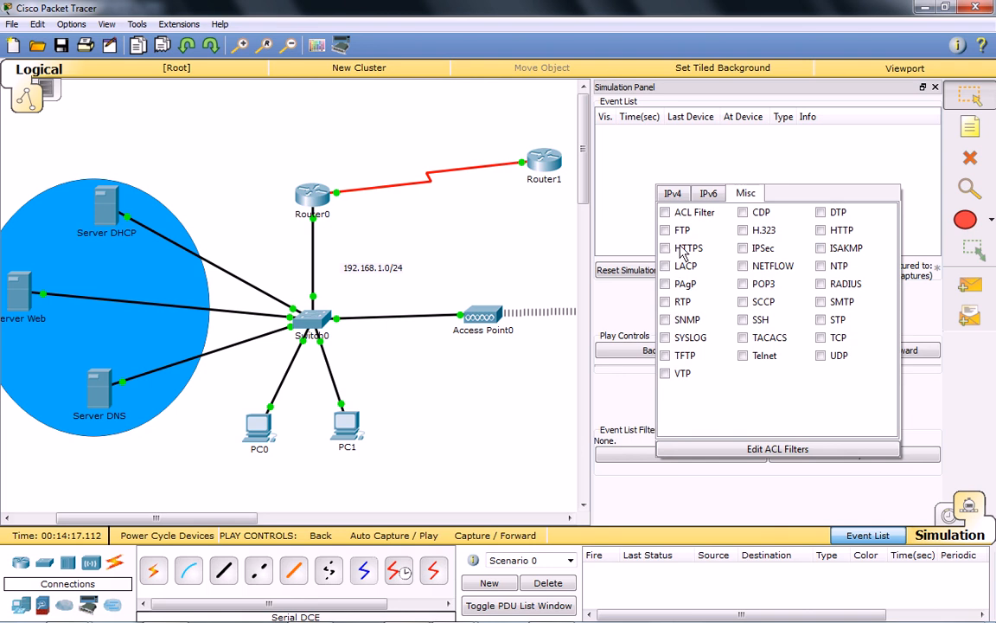
pyautogui.click(820, 230)
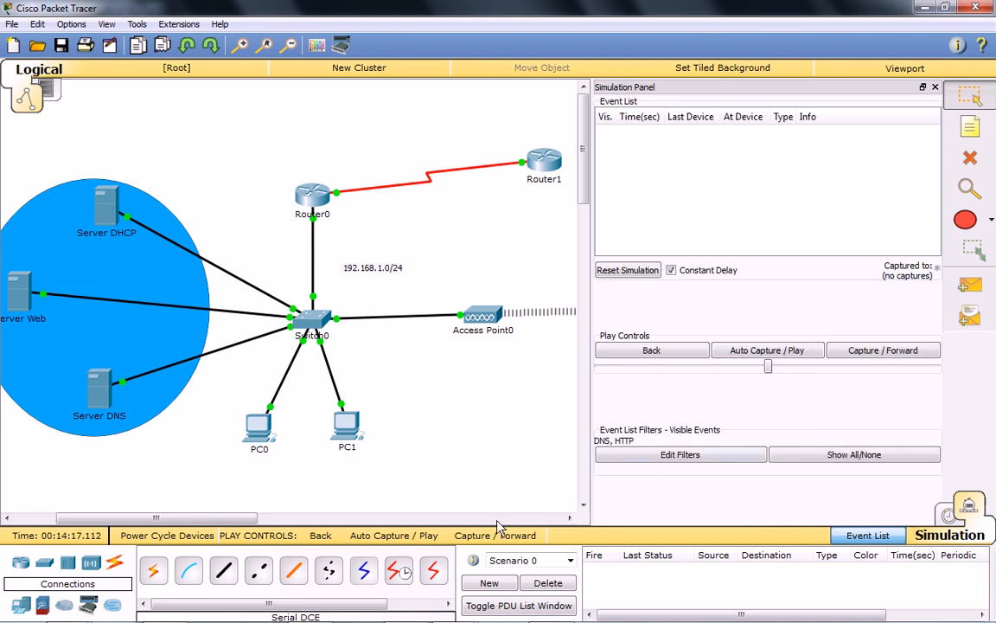
pyautogui.click(345, 423)
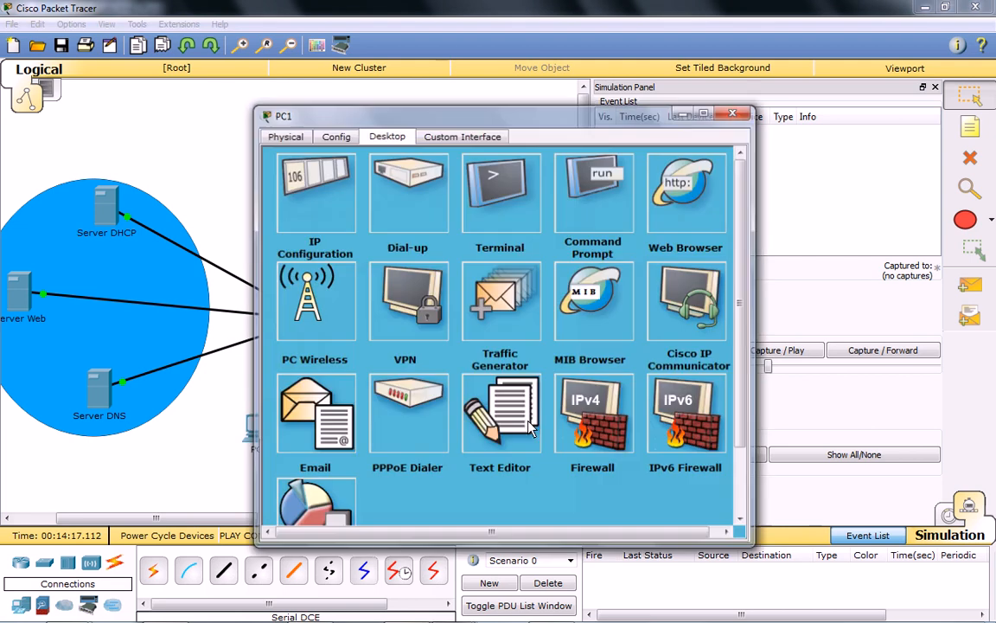
pyautogui.moveTo(533, 126); pyautogui.dragTo(635, 447)
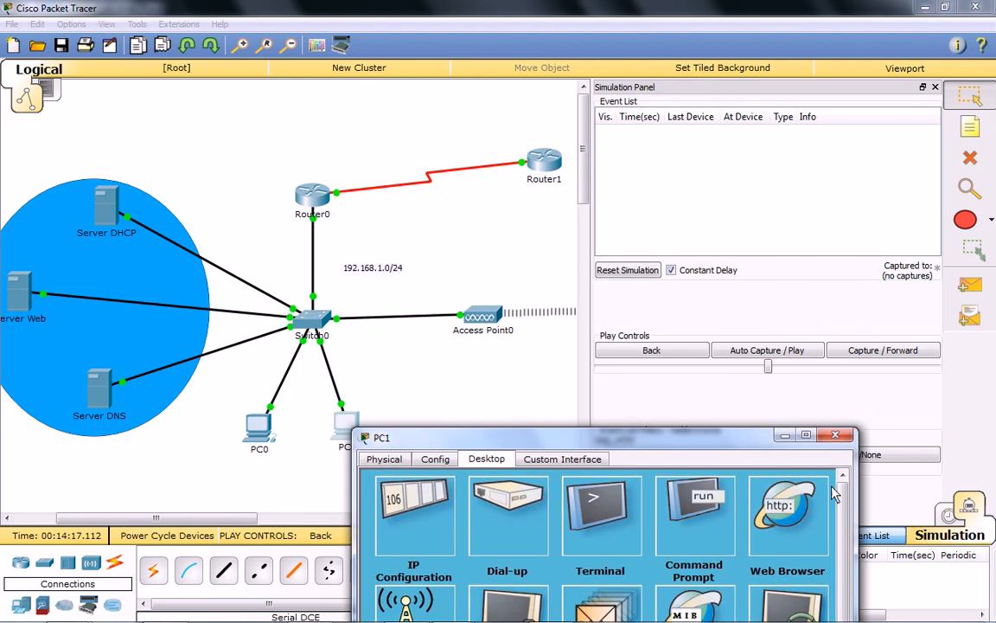
pyautogui.click(787, 510)
pyautogui.click(511, 528)
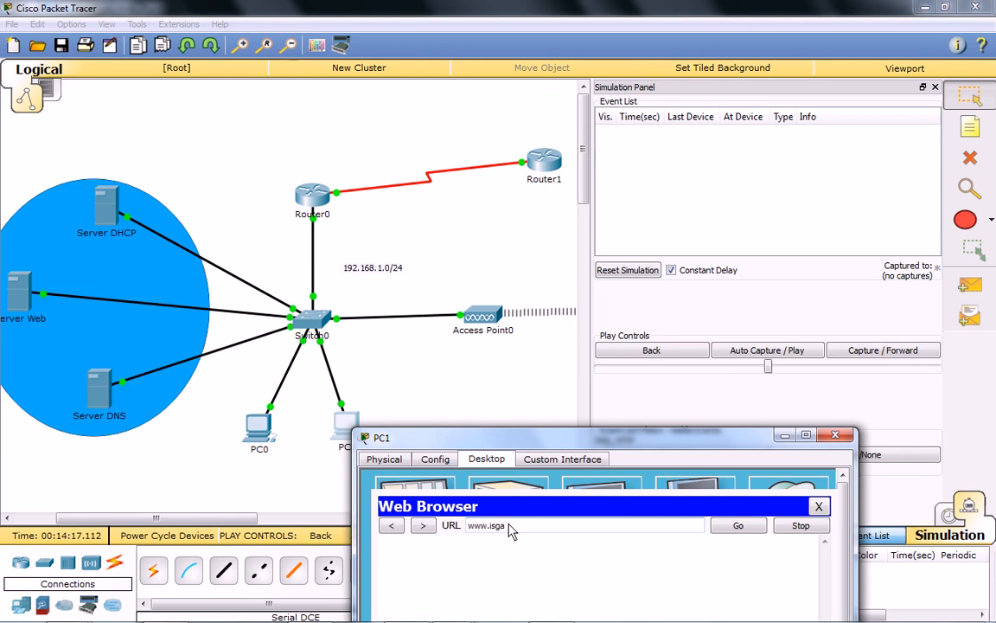
pyautogui.press('Return')
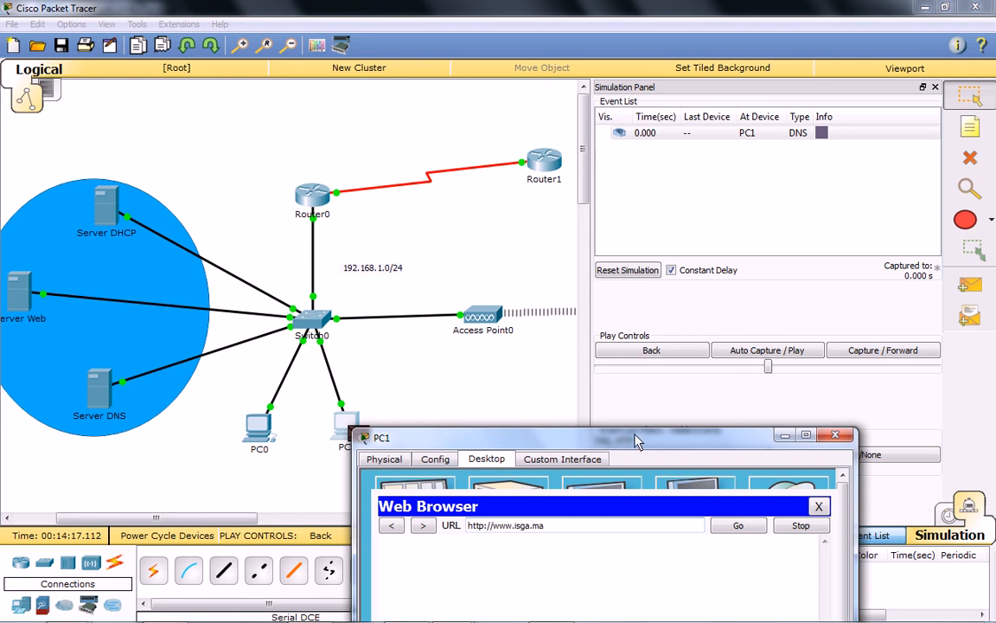
pyautogui.moveTo(634, 435); pyautogui.dragTo(772, 412)
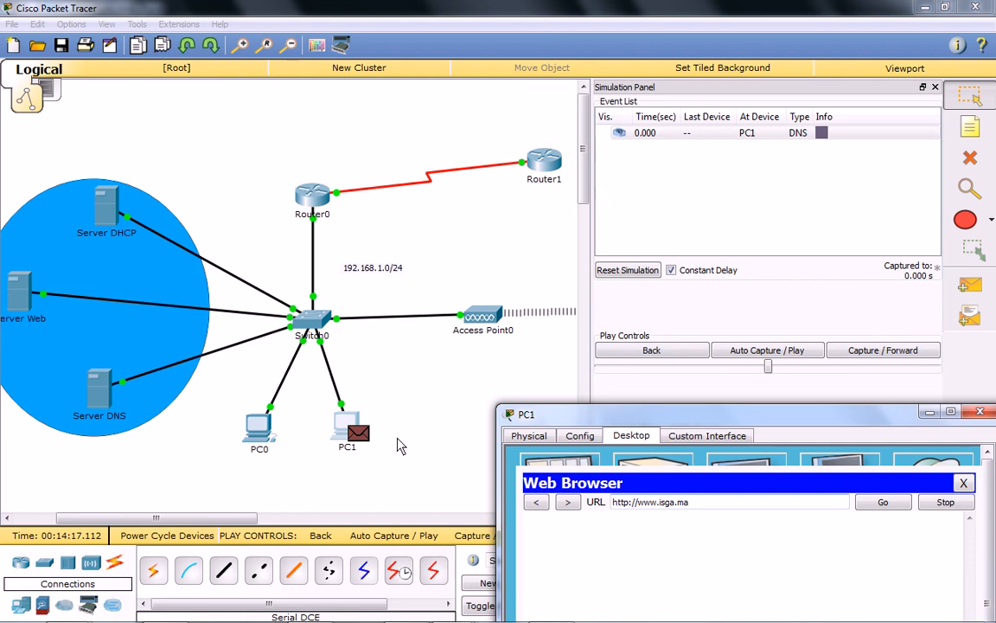
# Advance the simulation event by event through the DNS exchange between PC1 and Server DNS.
pyautogui.click(818, 135)
pyautogui.click(710, 153)
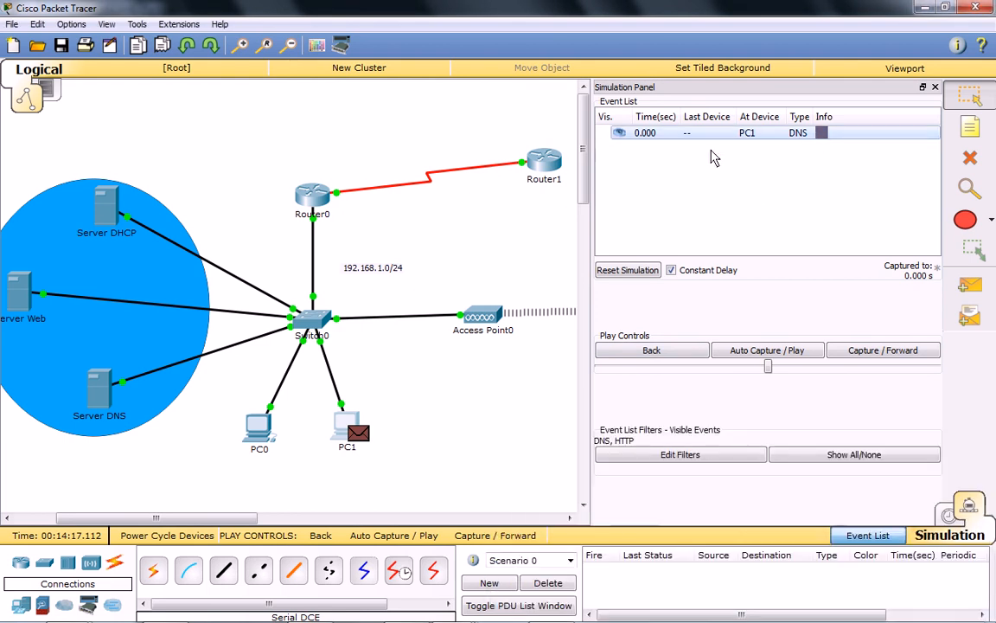
pyautogui.moveTo(366, 614)
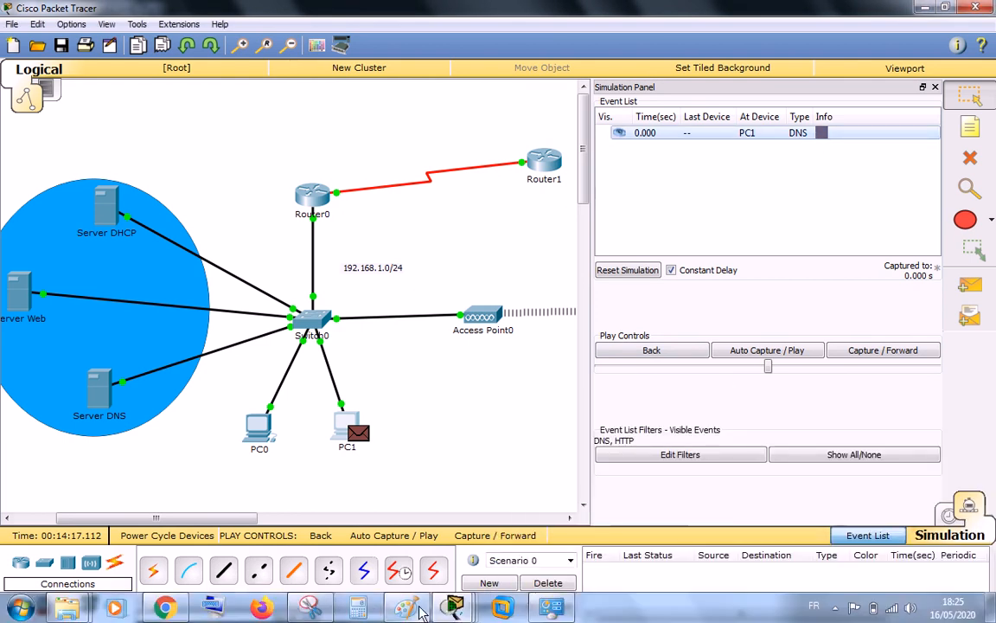
pyautogui.moveTo(461, 612)
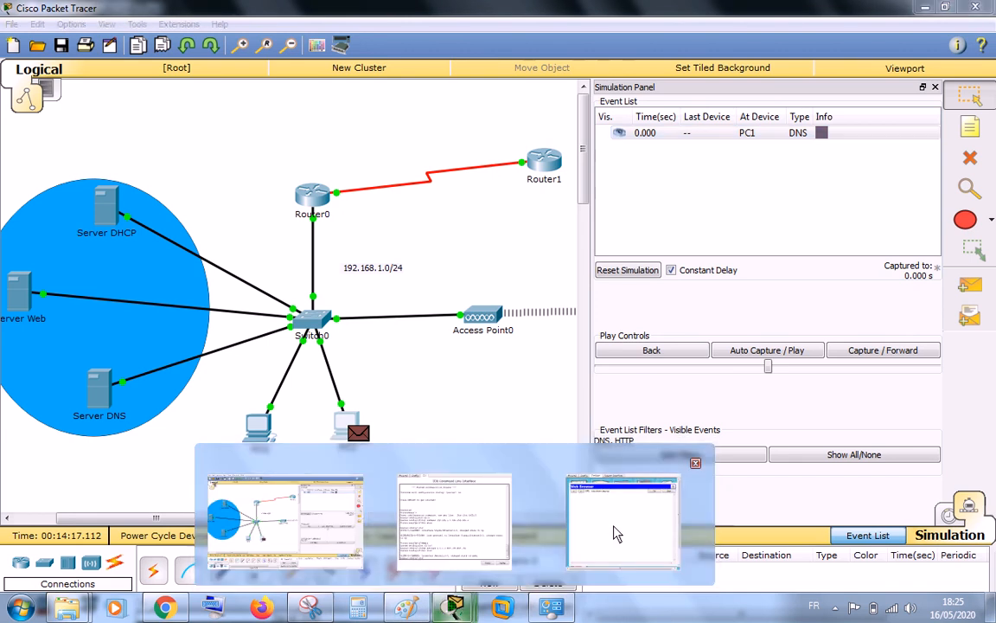
pyautogui.click(634, 510)
pyautogui.click(892, 355)
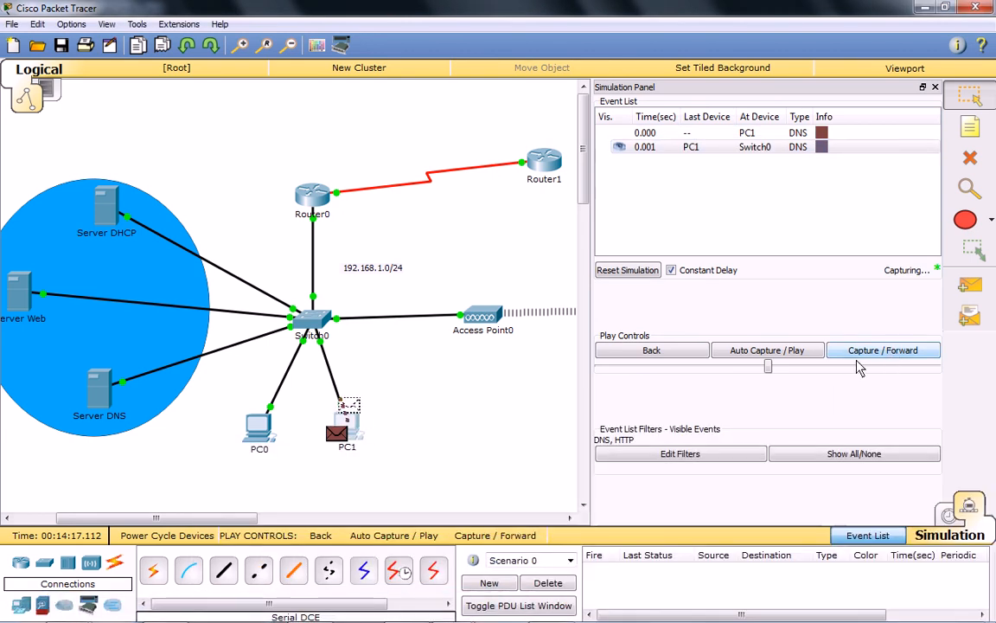
pyautogui.click(887, 357)
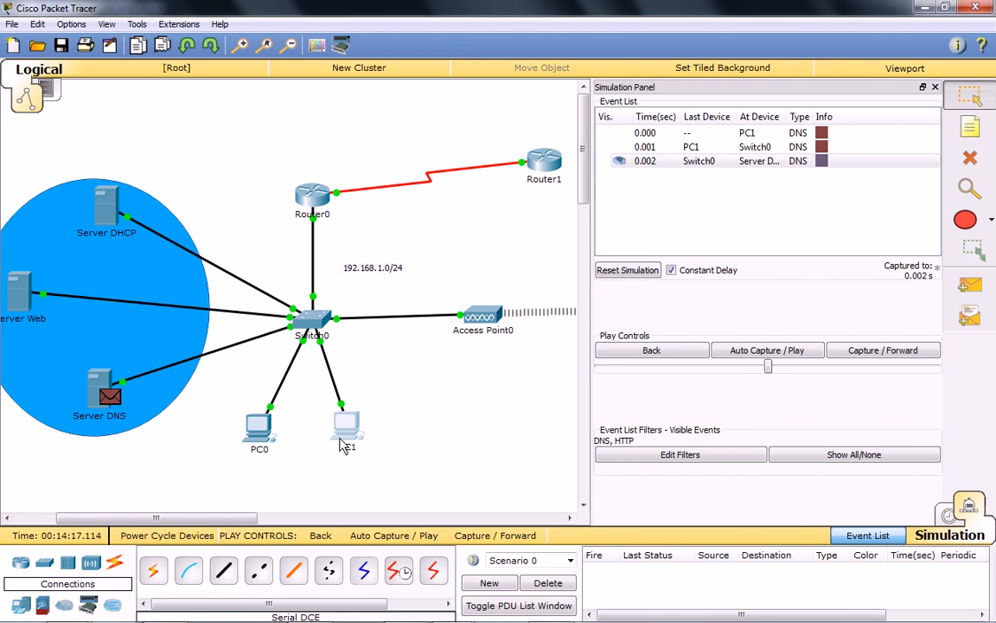
pyautogui.click(882, 353)
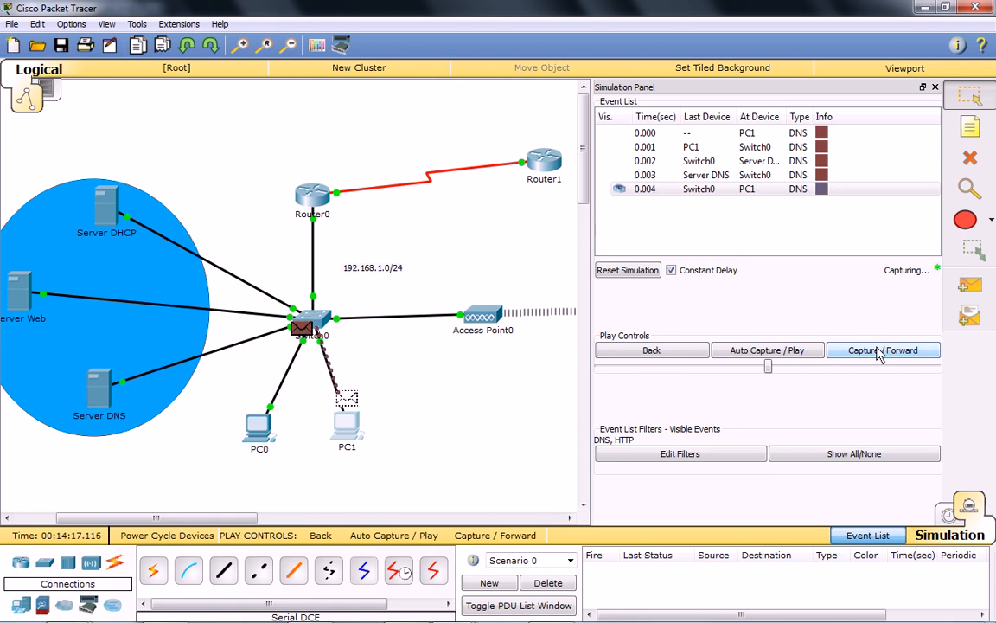
pyautogui.click(880, 354)
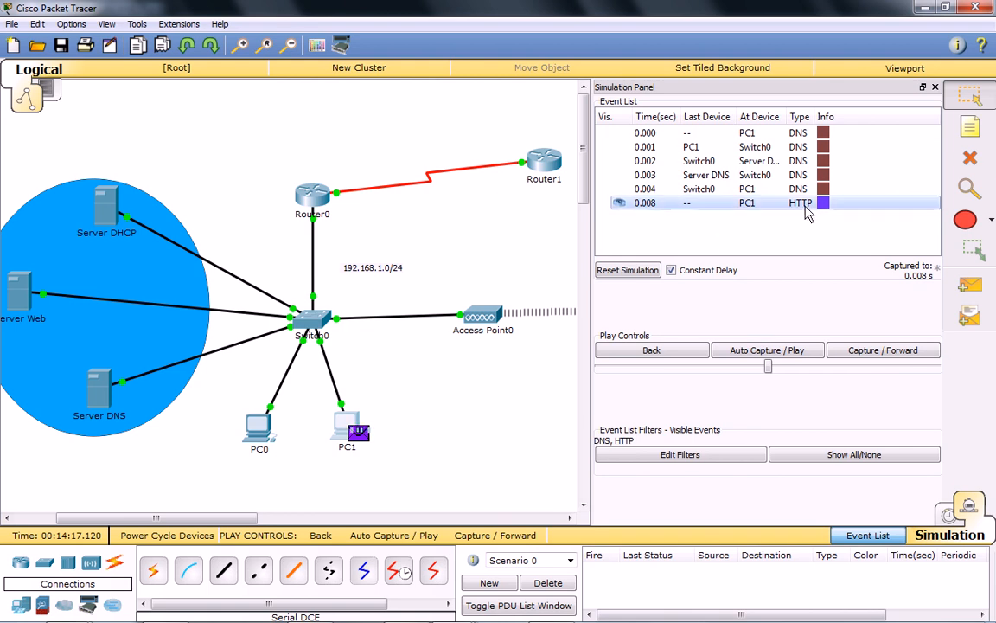
# Advance the simulation event by event through the HTTP exchange between PC1 and Server Web until the reply reaches PC1.
pyautogui.click(888, 354)
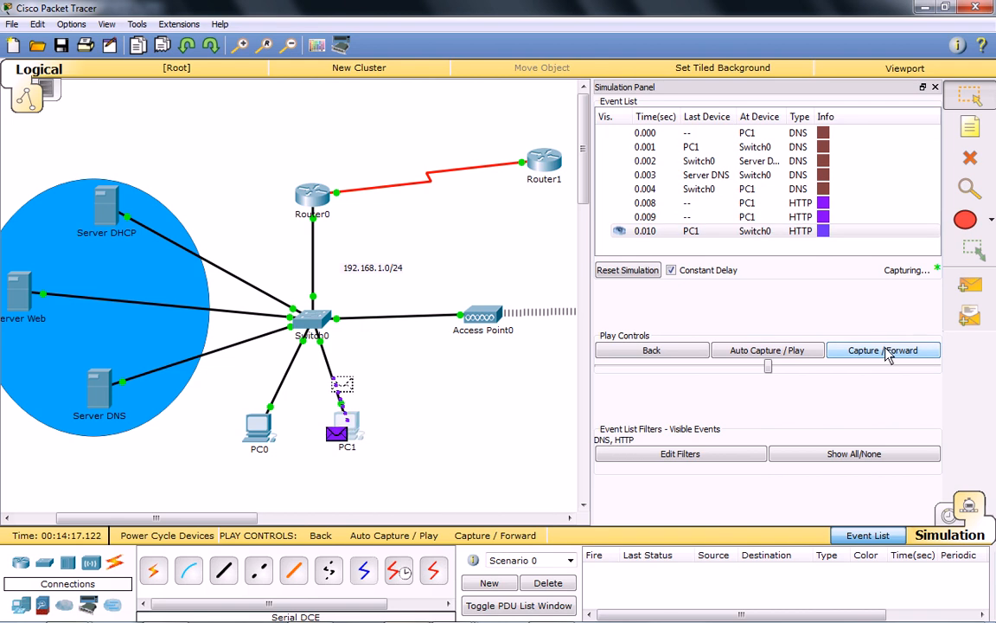
pyautogui.click(889, 355)
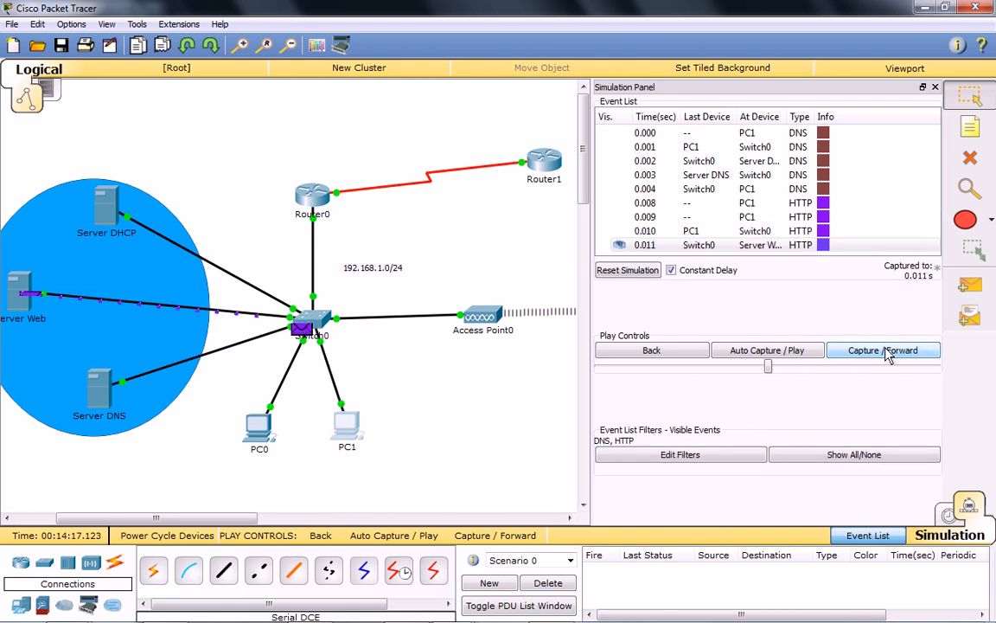
pyautogui.click(889, 351)
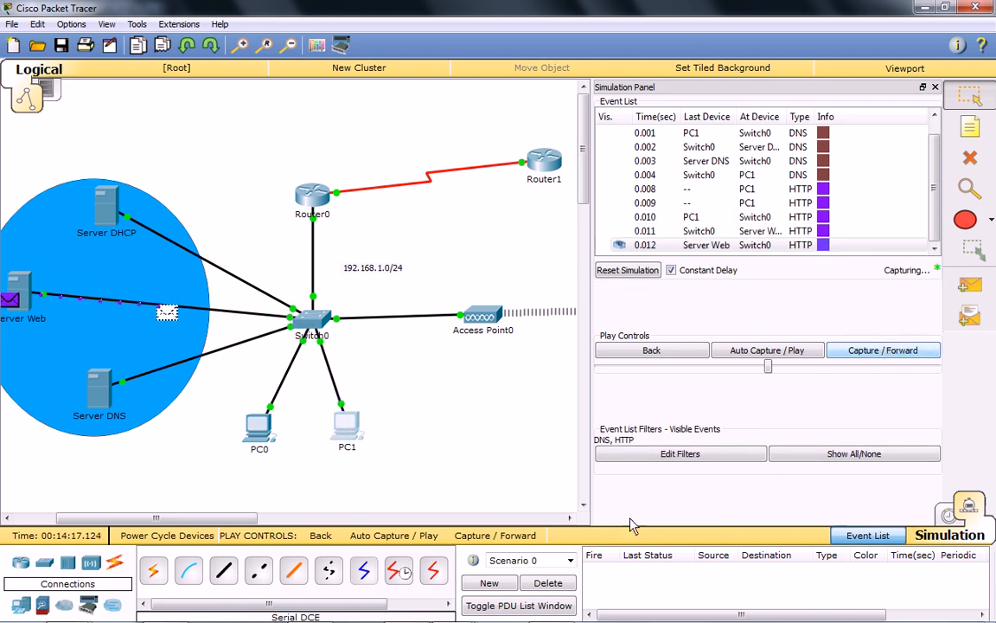
pyautogui.moveTo(467, 611)
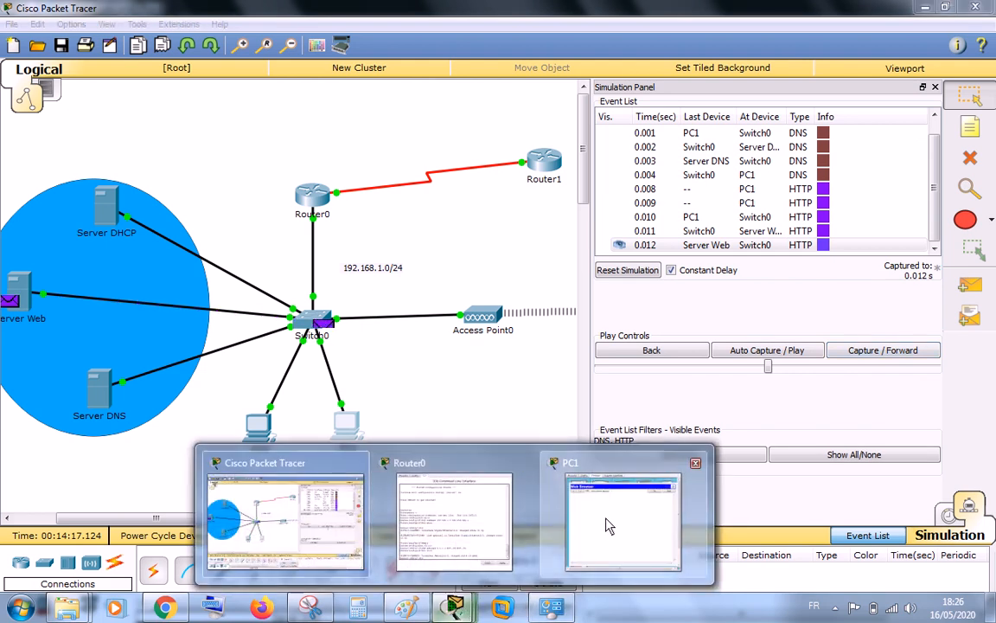
pyautogui.click(606, 519)
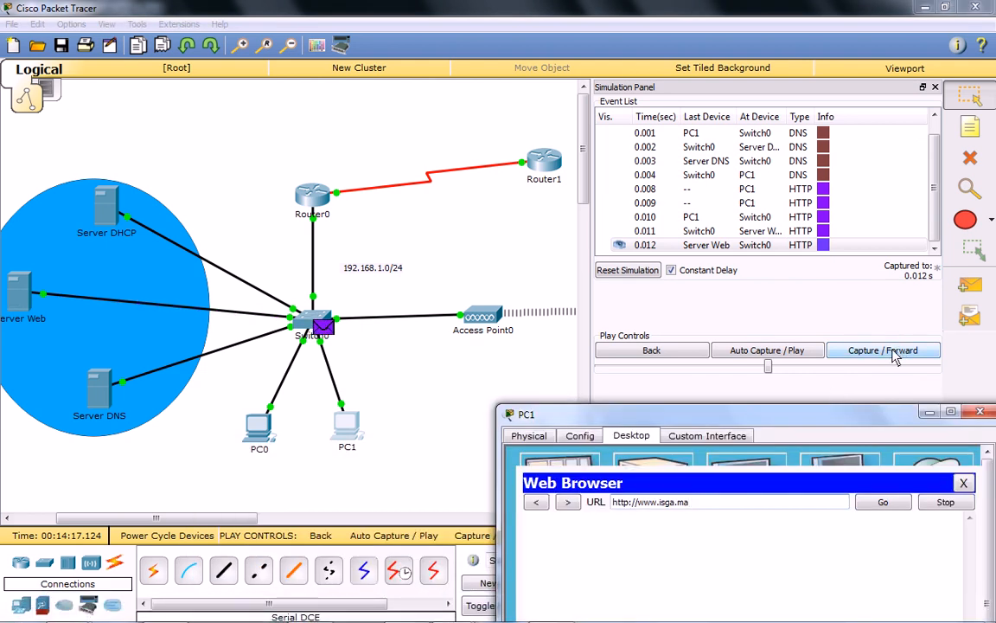
pyautogui.click(904, 350)
# Check the page in PC1's web browser, and return to the topology to examine the packet at PC1.
pyautogui.moveTo(467, 611)
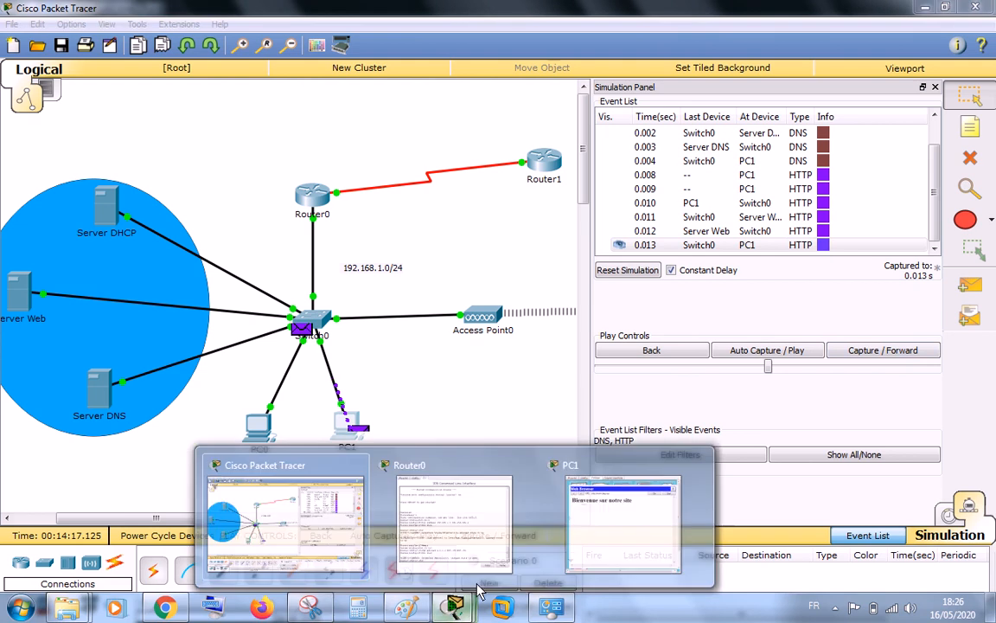
pyautogui.click(606, 519)
pyautogui.moveTo(765, 416); pyautogui.dragTo(711, 310)
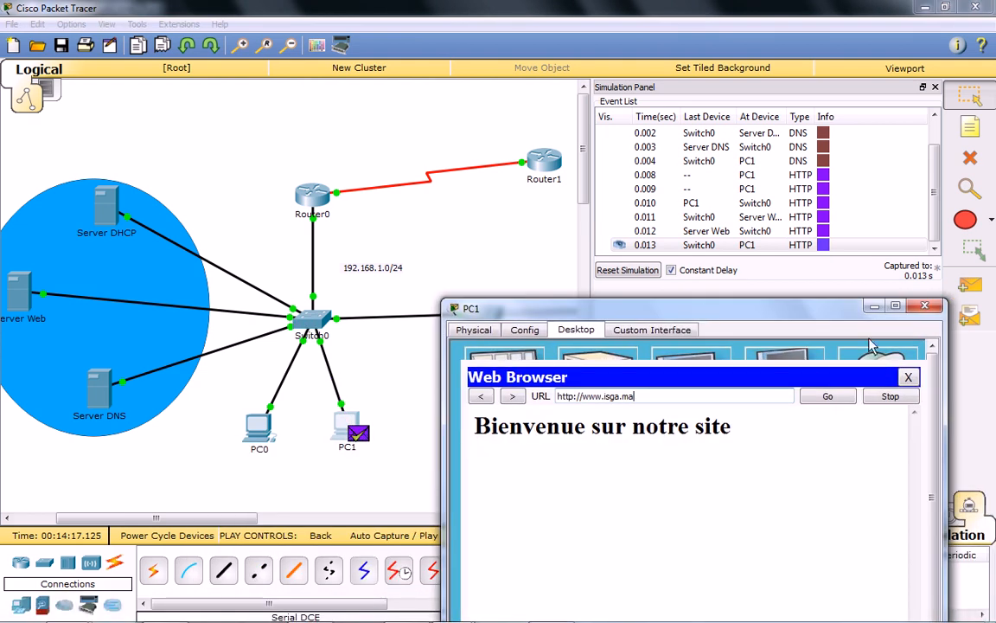
pyautogui.click(780, 273)
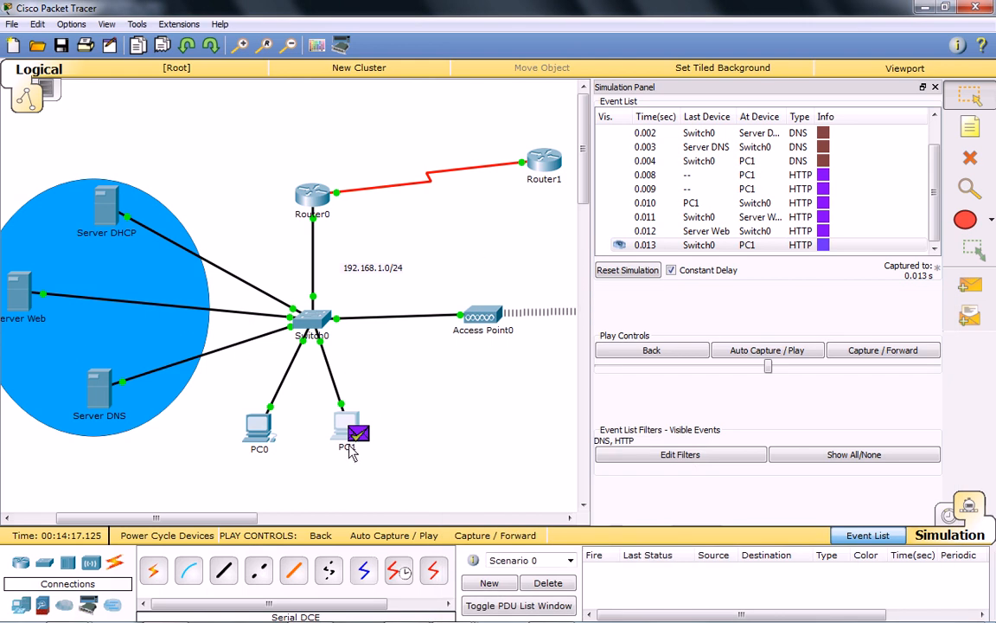
pyautogui.moveTo(350, 453)
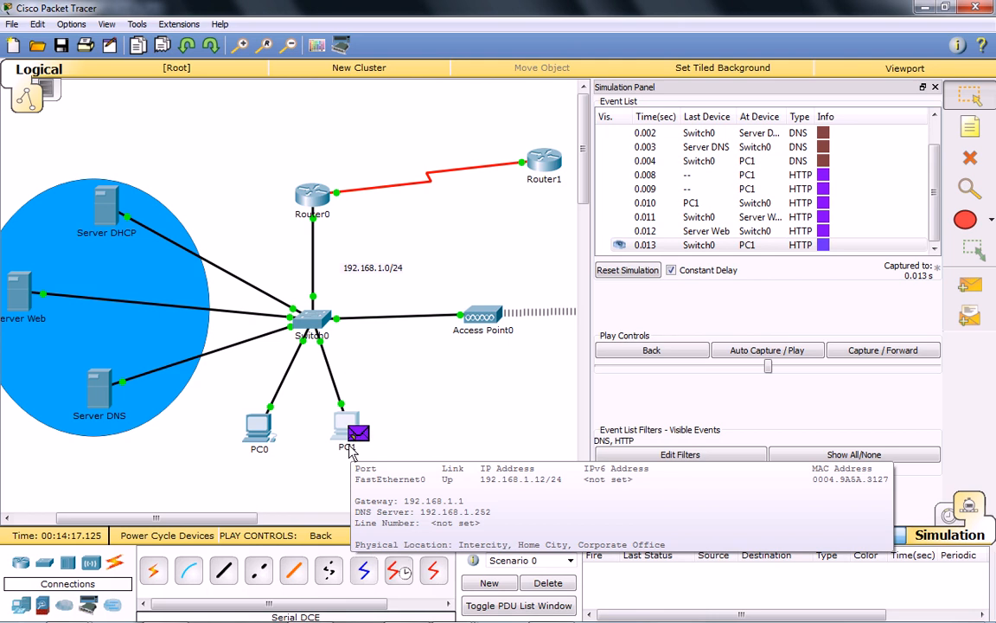
# Return to Realtime mode and send a simple PDU from PC1 to PC0.
pyautogui.click(957, 517)
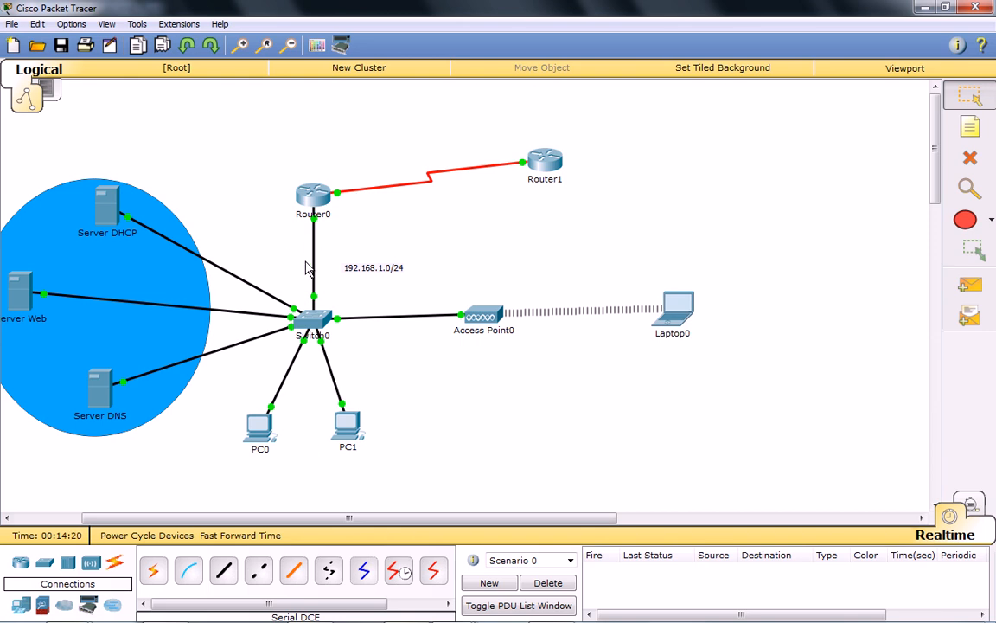
pyautogui.click(969, 287)
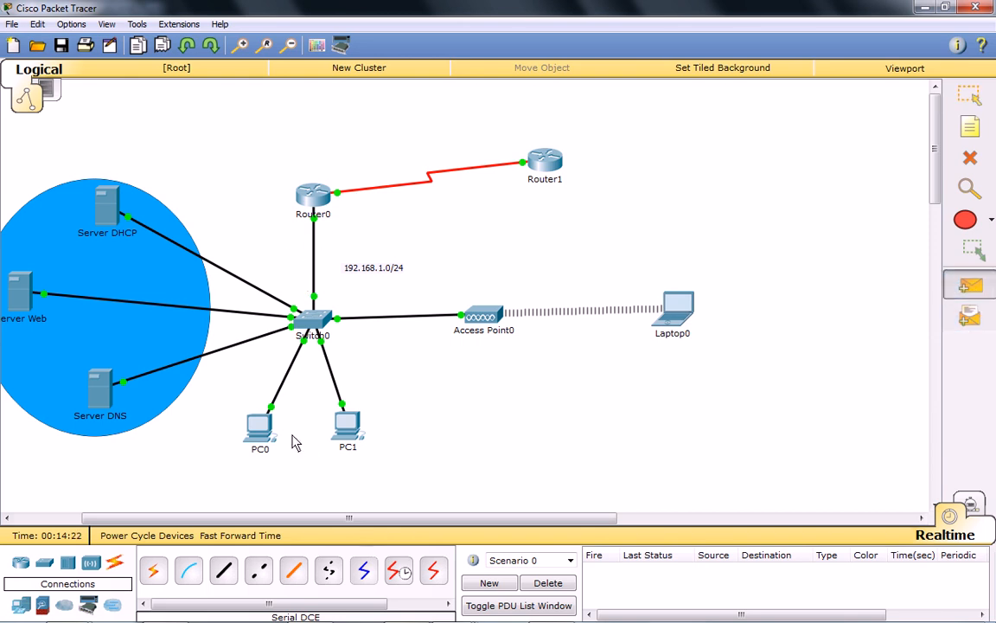
pyautogui.click(344, 450)
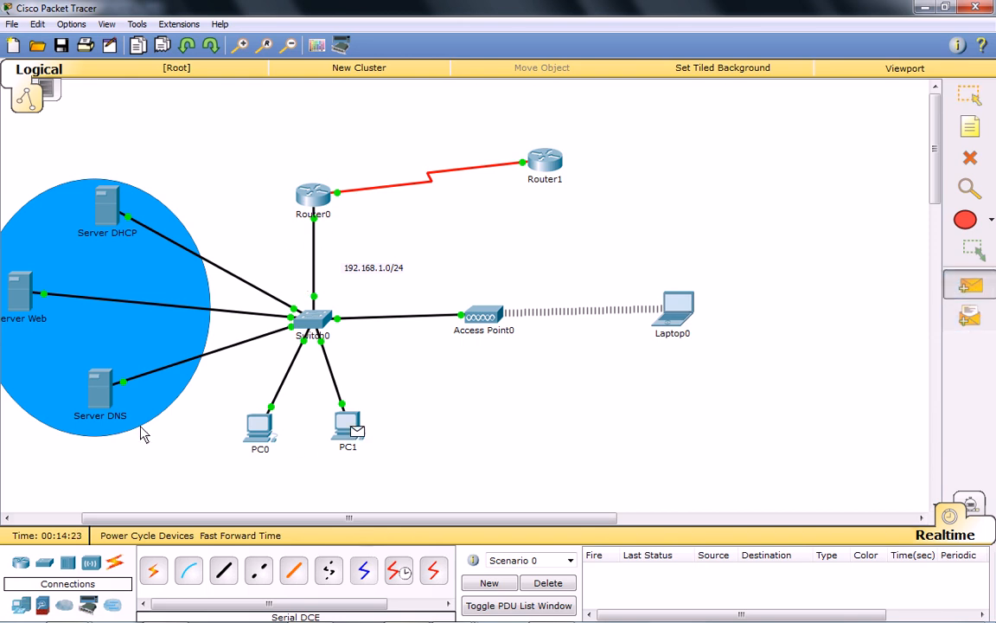
pyautogui.click(258, 422)
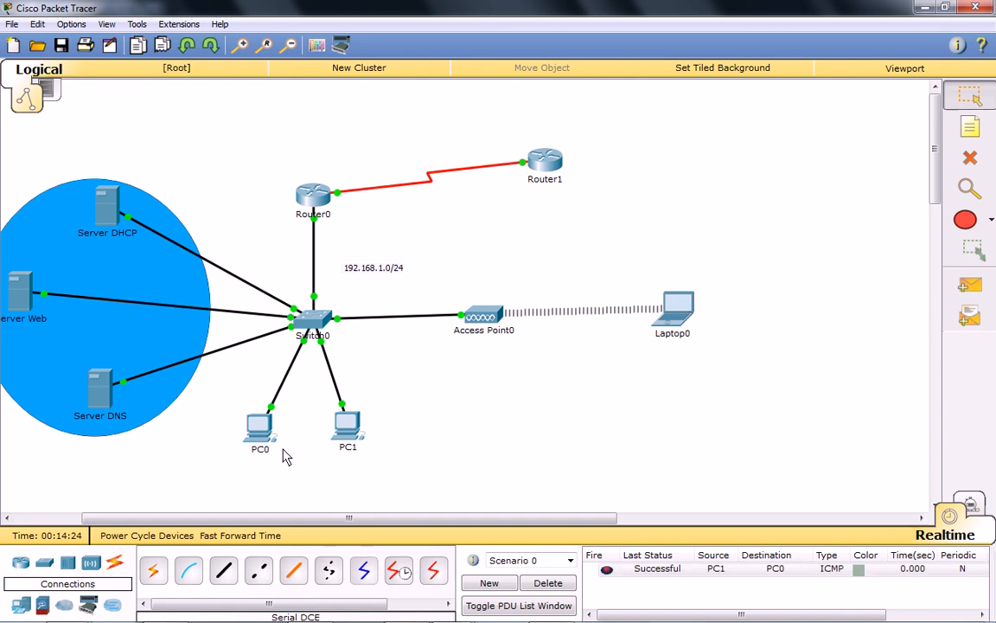
# Switch to Simulation mode and try to capture the PC1 to PC0 PDU, first as a single advance and then with automatic capture.
pyautogui.click(970, 507)
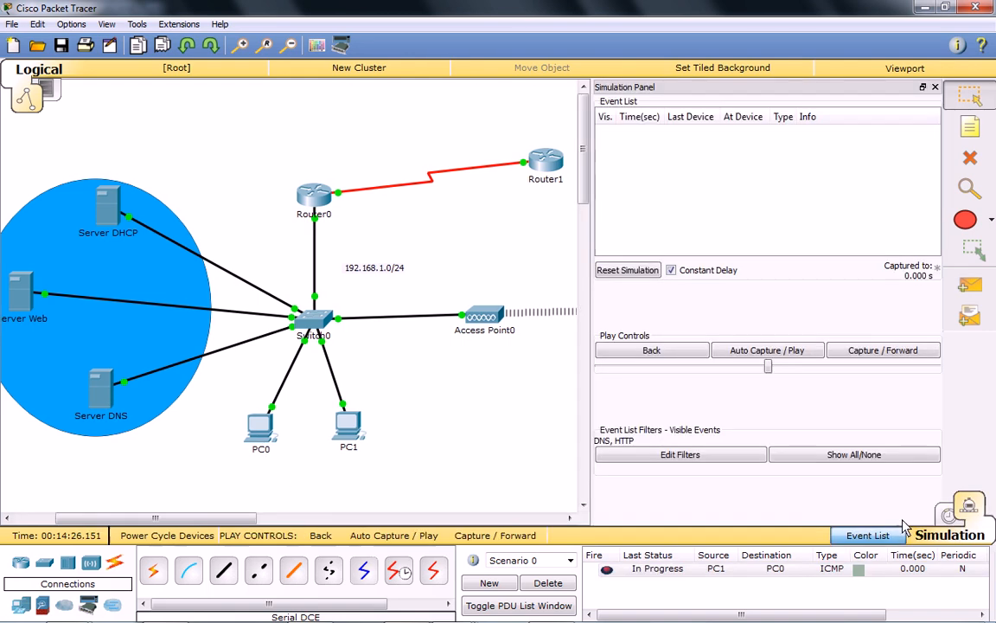
pyautogui.click(883, 351)
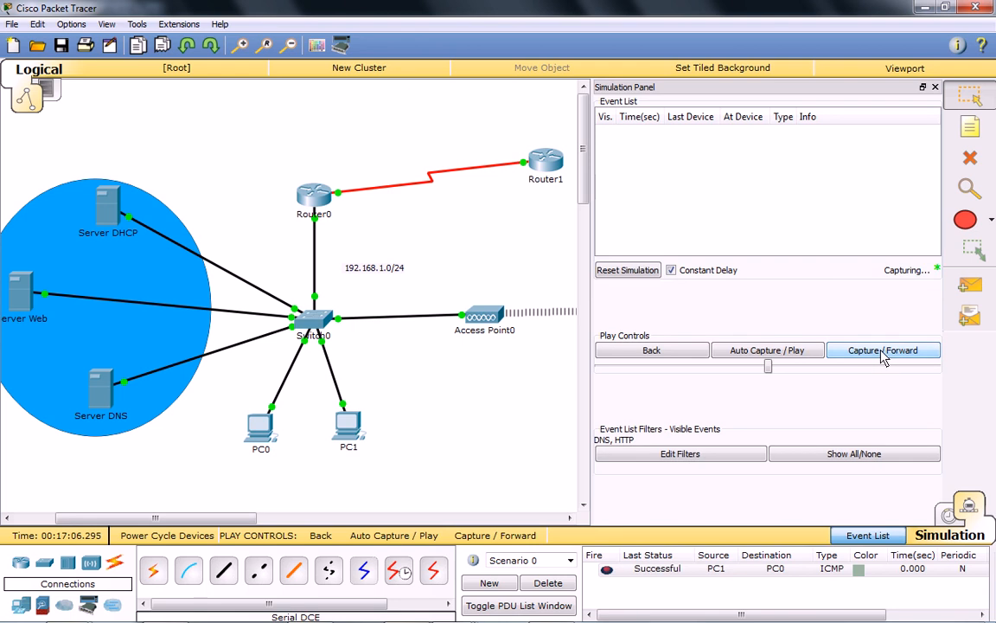
pyautogui.click(809, 353)
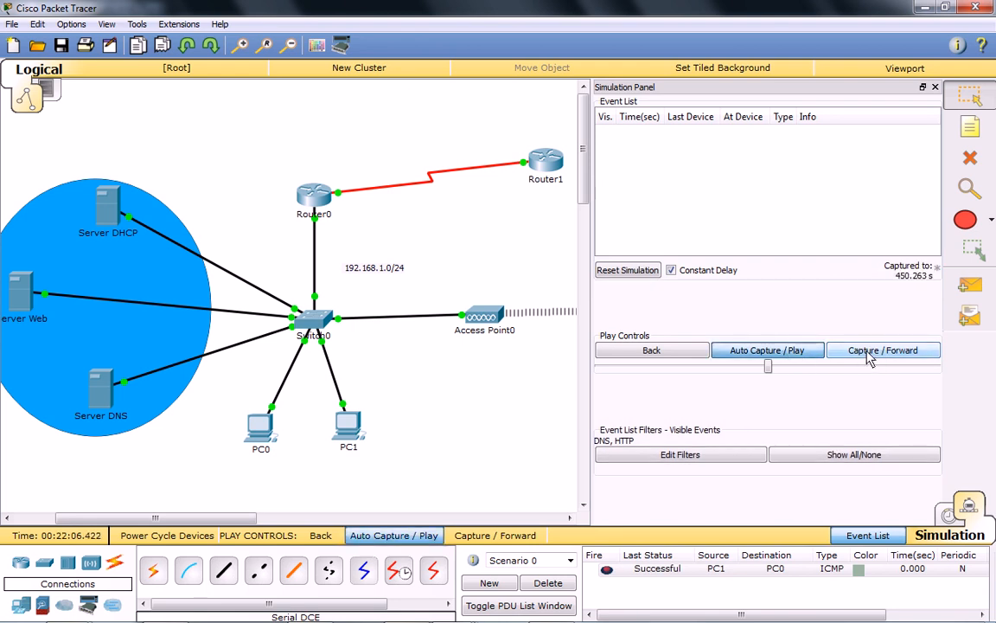
# Delete the current PDU scenario and add a new simple PDU from PC1 to PC0.
pyautogui.click(563, 584)
pyautogui.click(969, 286)
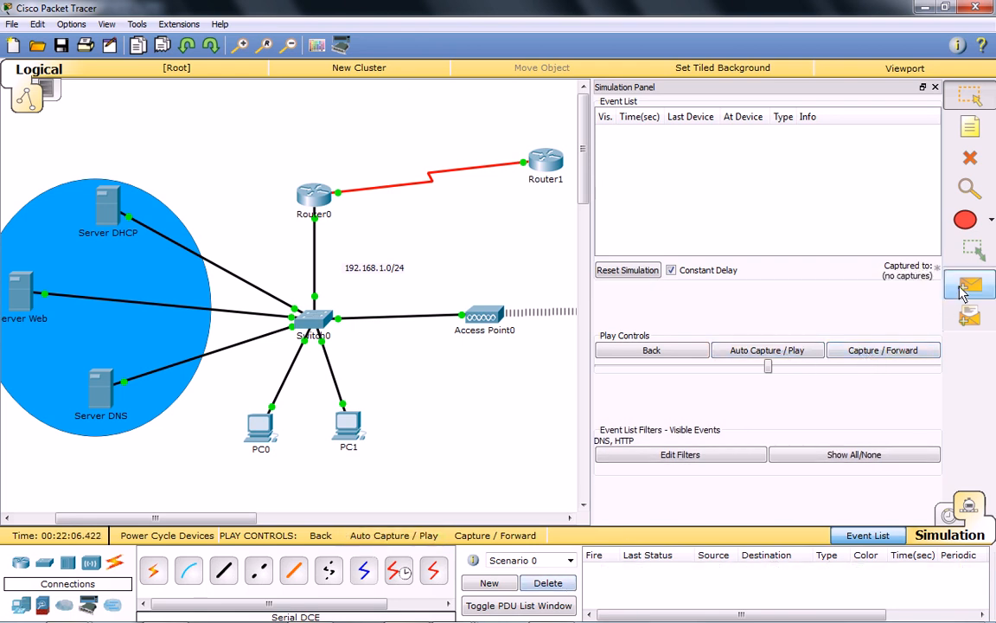
pyautogui.click(347, 426)
pyautogui.click(275, 437)
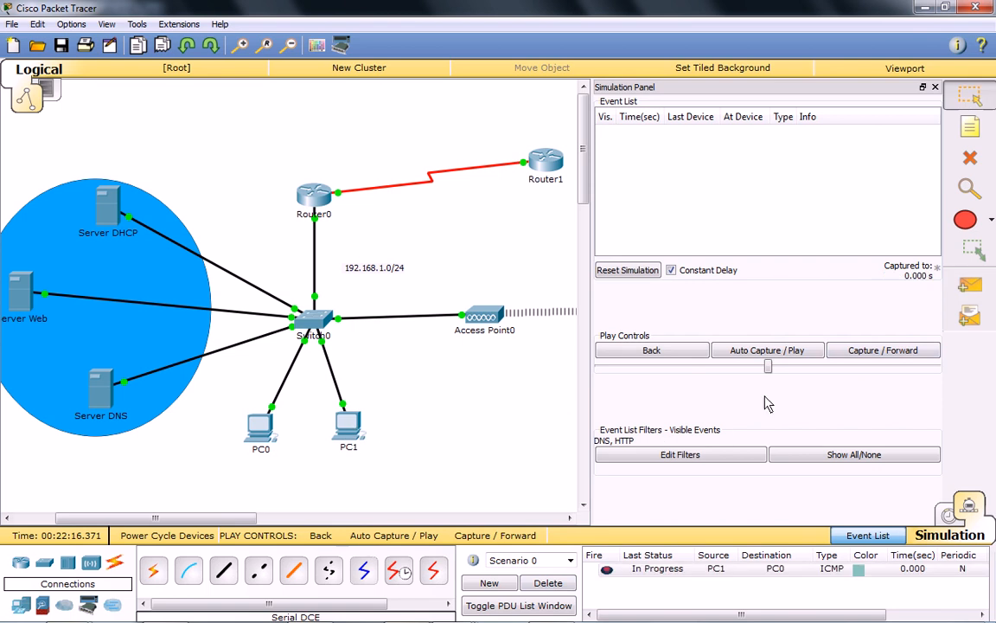
# Advance the PC1 to PC0 capture, and set the event list filters to show only ICMP.
pyautogui.click(879, 351)
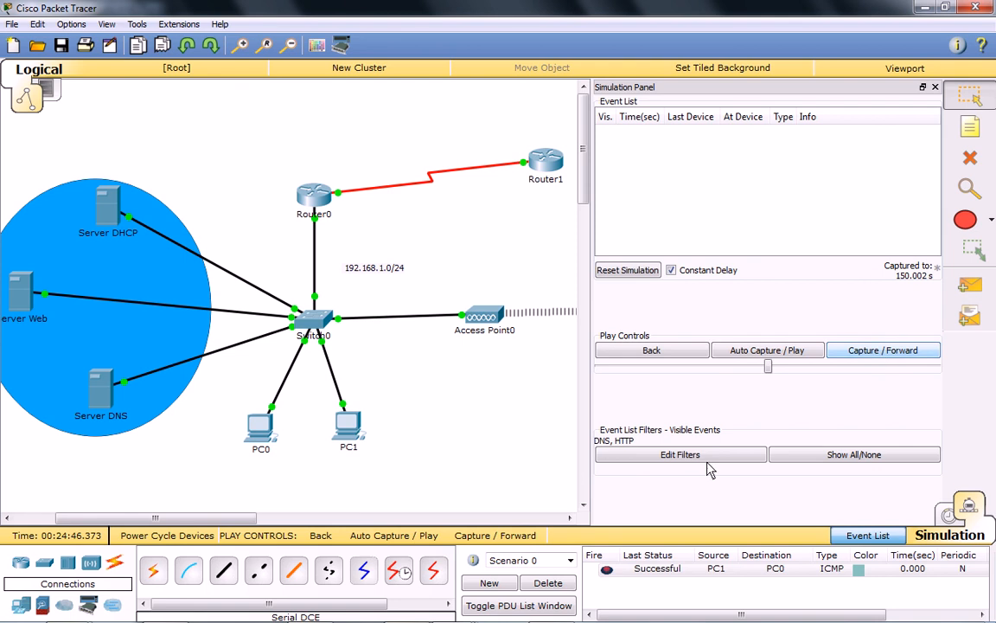
pyautogui.click(850, 454)
pyautogui.click(681, 455)
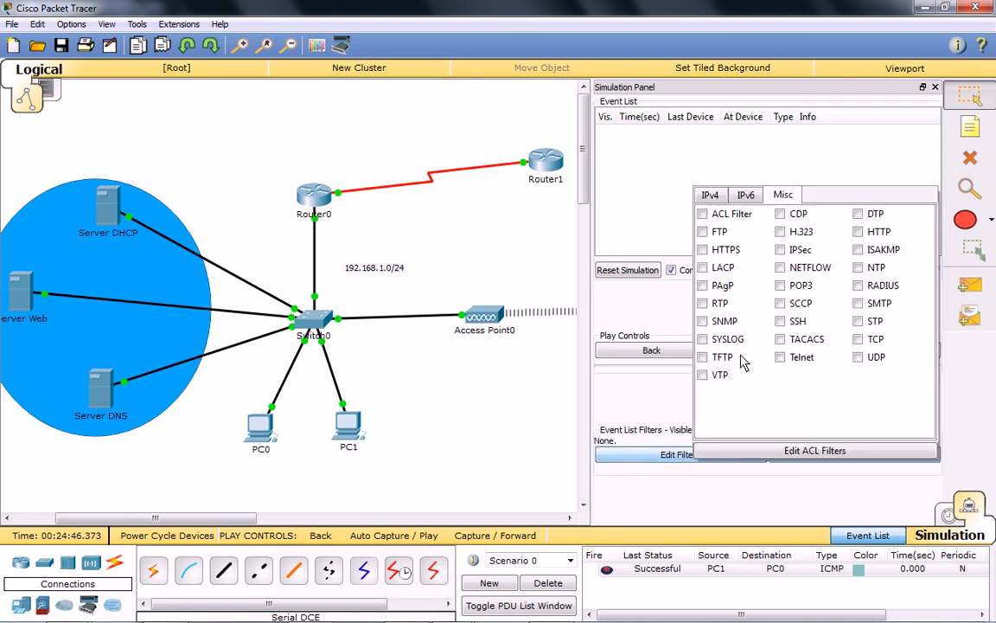
pyautogui.click(710, 195)
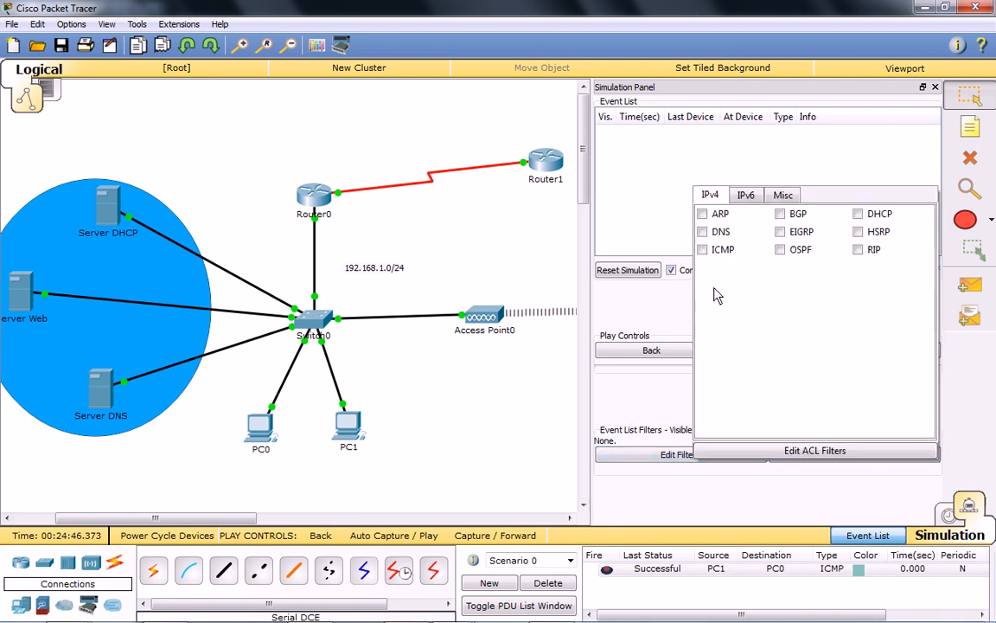
pyautogui.click(702, 250)
pyautogui.click(655, 401)
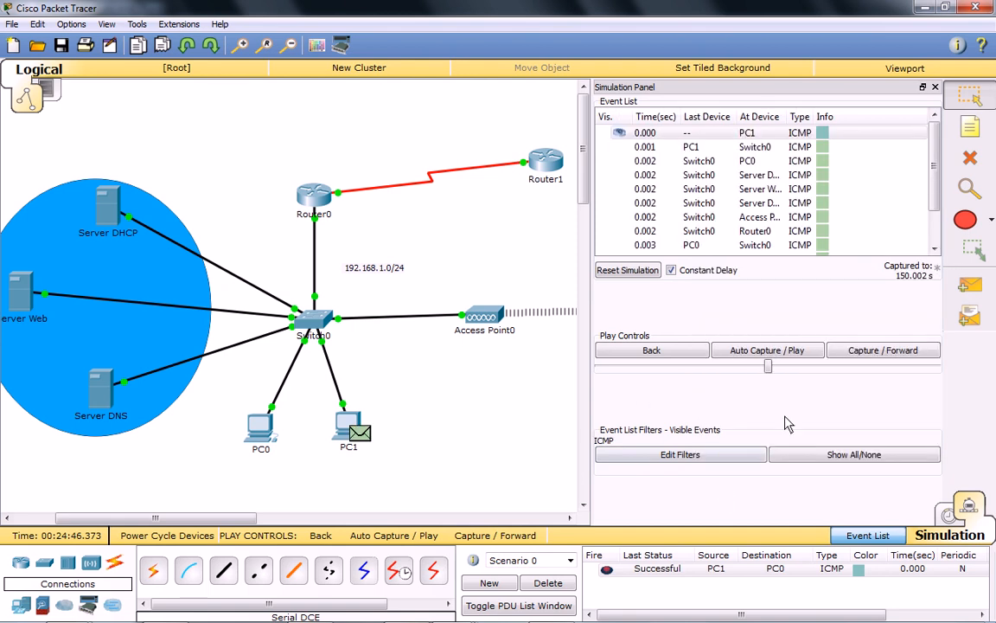
# Advance the simulation event by event to follow the ICMP exchange between PC1 and PC0.
pyautogui.click(969, 280)
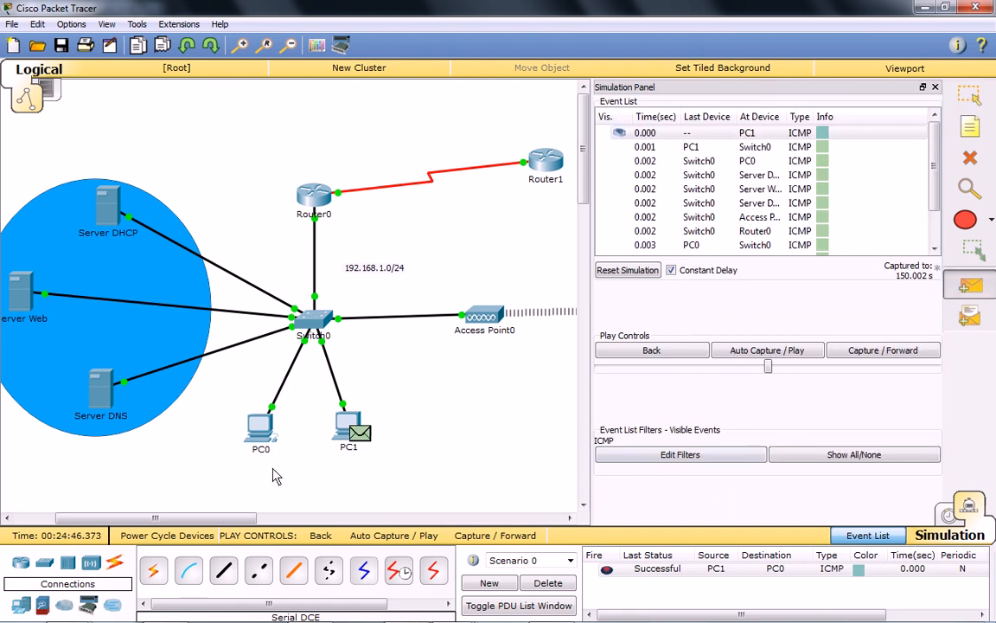
pyautogui.click(880, 351)
pyautogui.click(880, 352)
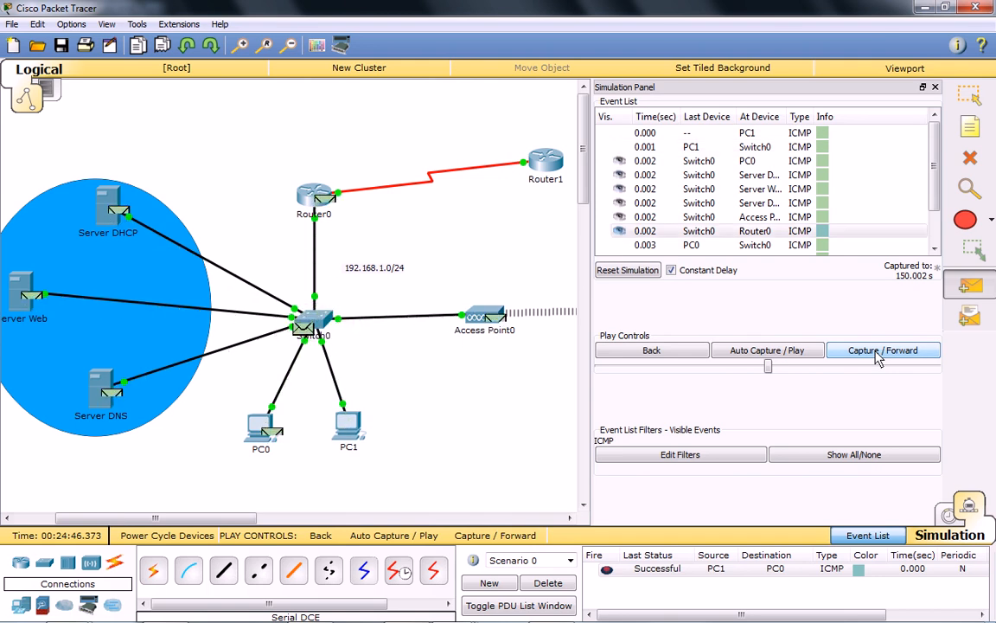
pyautogui.click(878, 355)
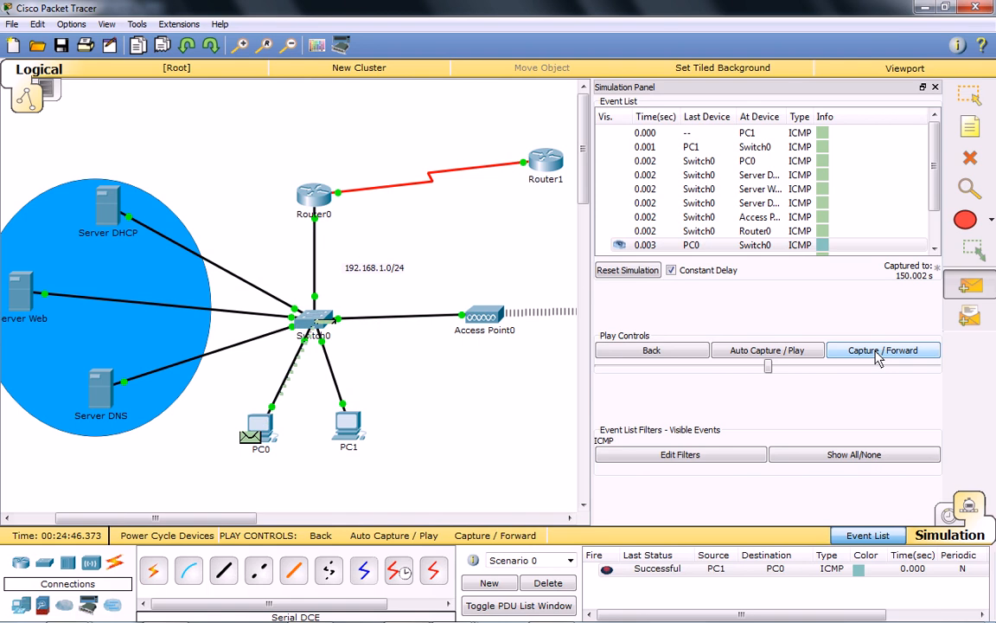
pyautogui.click(877, 351)
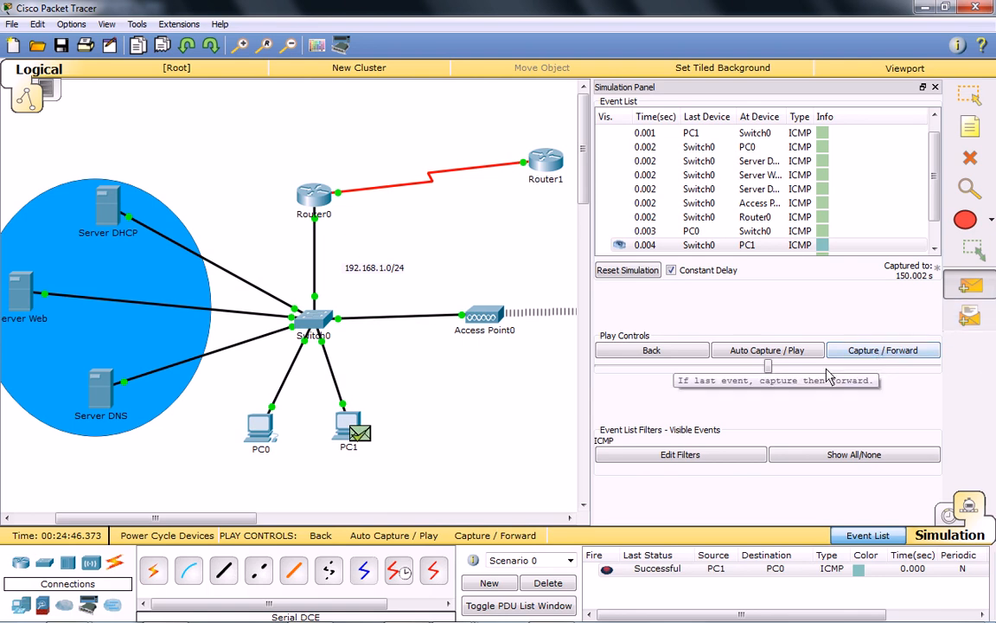
# Delete the current PDU scenario, and ping 8.8.8.8 from PC1's command prompt.
pyautogui.click(554, 584)
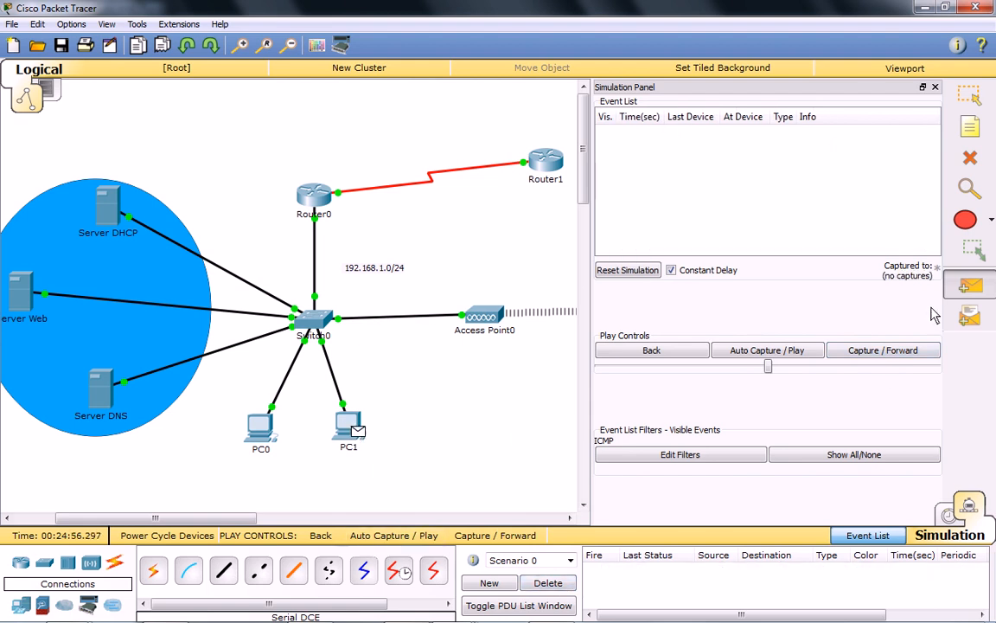
pyautogui.click(348, 424)
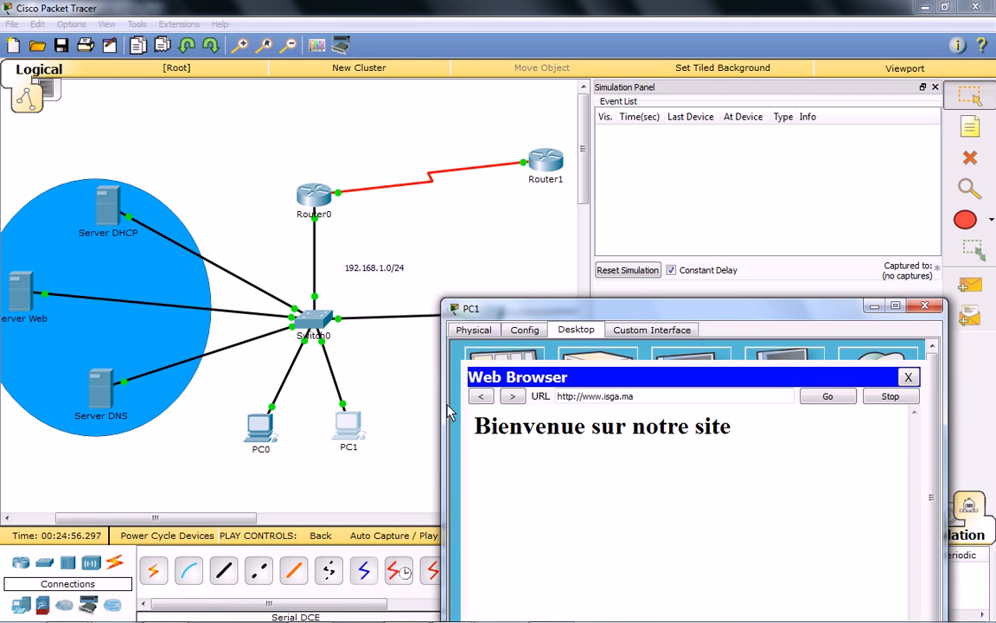
pyautogui.click(908, 378)
pyautogui.click(778, 413)
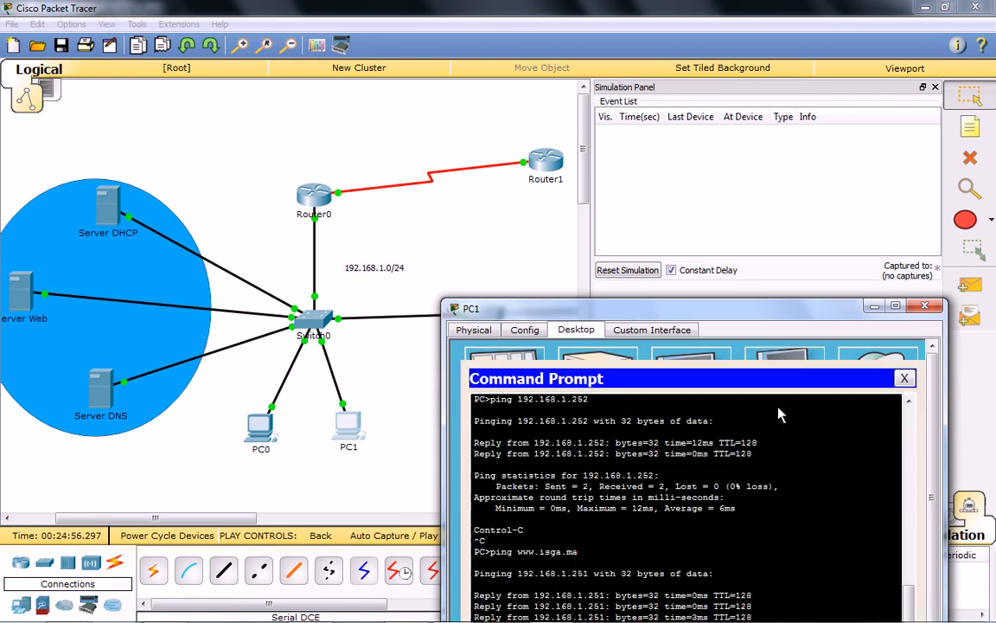
pyautogui.moveTo(763, 313); pyautogui.dragTo(837, 183)
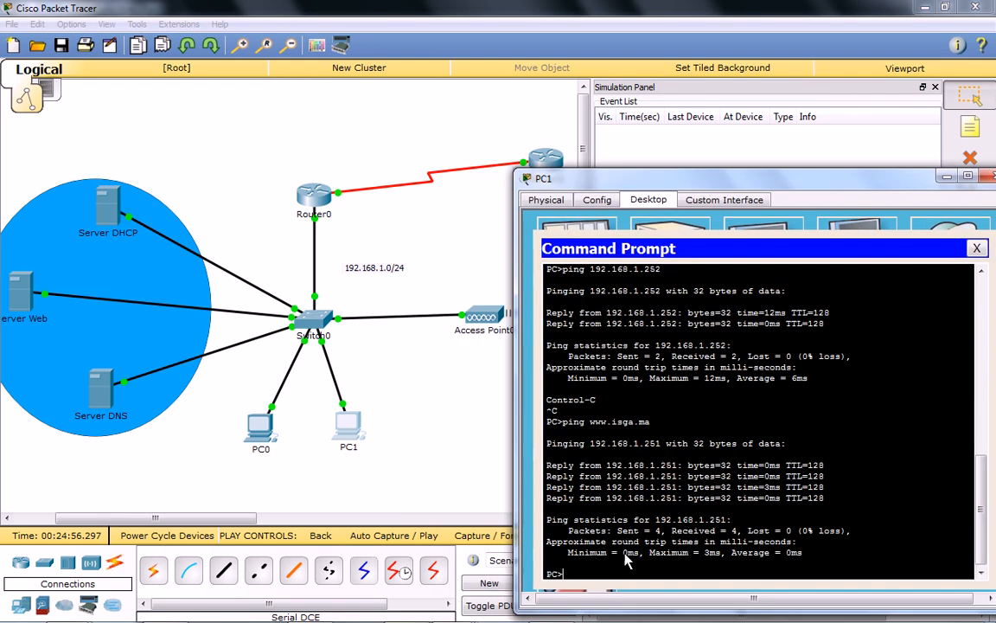
pyautogui.write('ping 8.8.8.8')
pyautogui.press('Return')
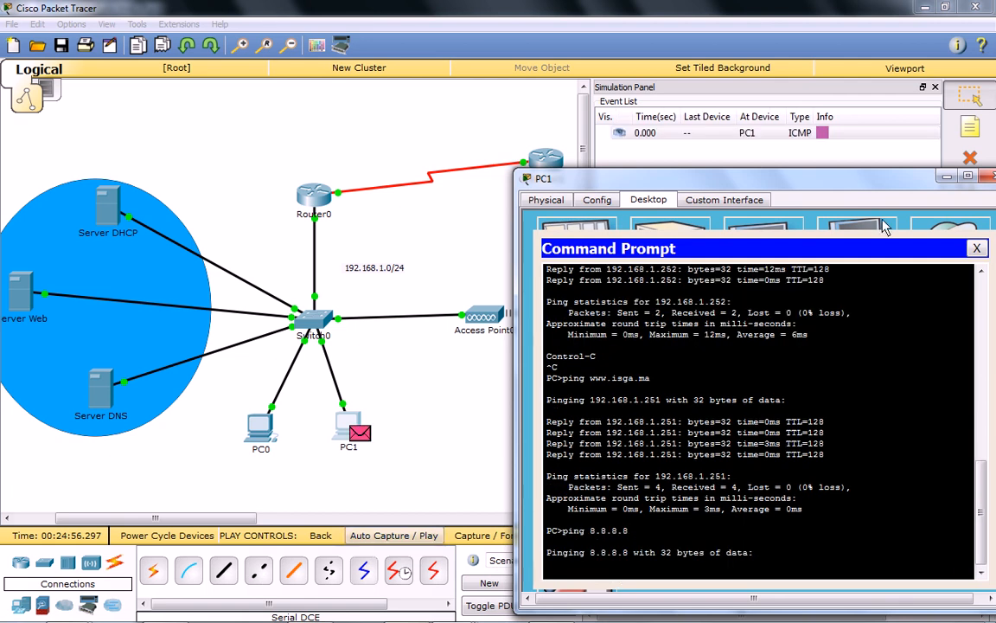
# Close PC1's window and advance the simulation event by event to follow the 8.8.8.8 ping through Switch0 and Router0.
pyautogui.moveTo(883, 184); pyautogui.dragTo(836, 214)
pyautogui.click(951, 204)
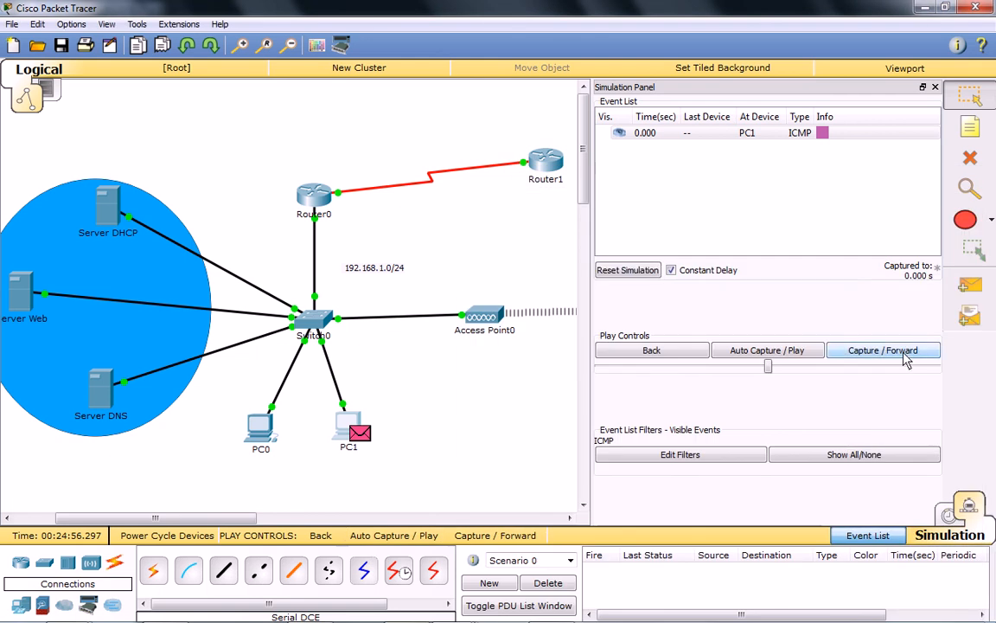
pyautogui.click(895, 355)
pyautogui.click(896, 354)
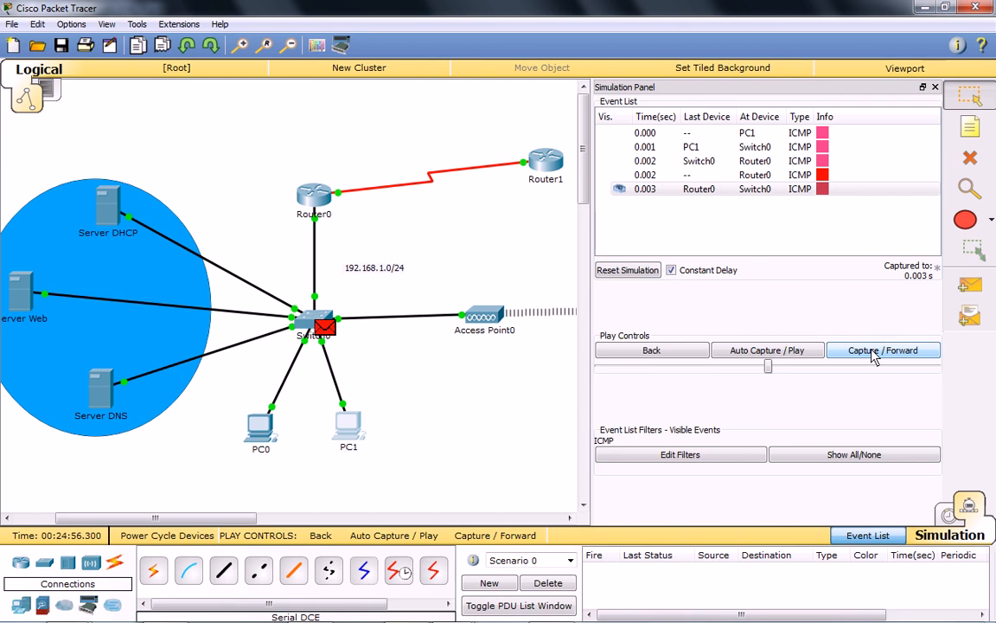
pyautogui.click(873, 355)
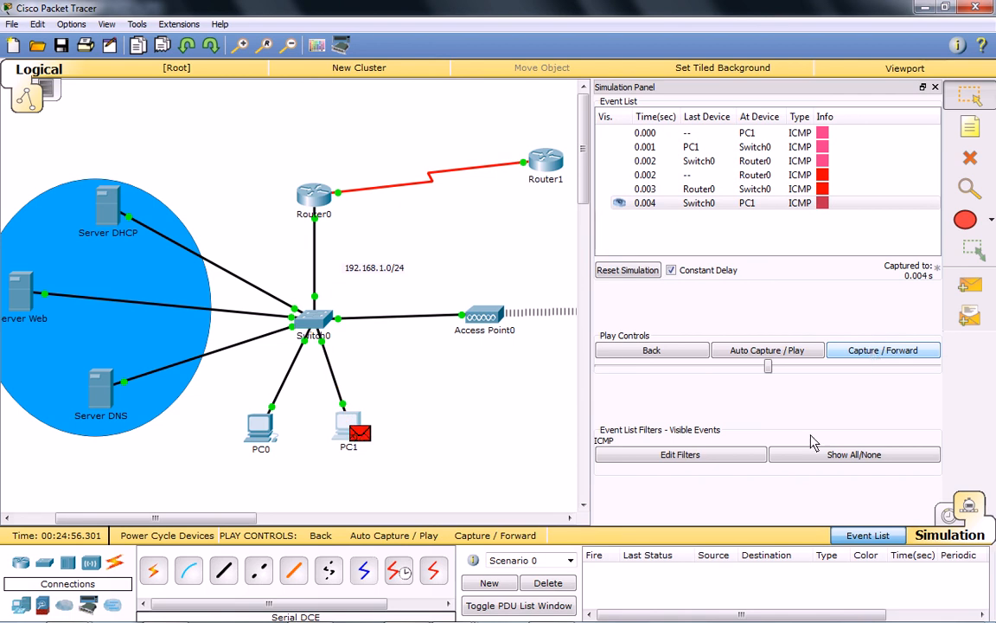
# Return to Realtime mode and inspect Router0's IPv4 routing table.
pyautogui.click(949, 515)
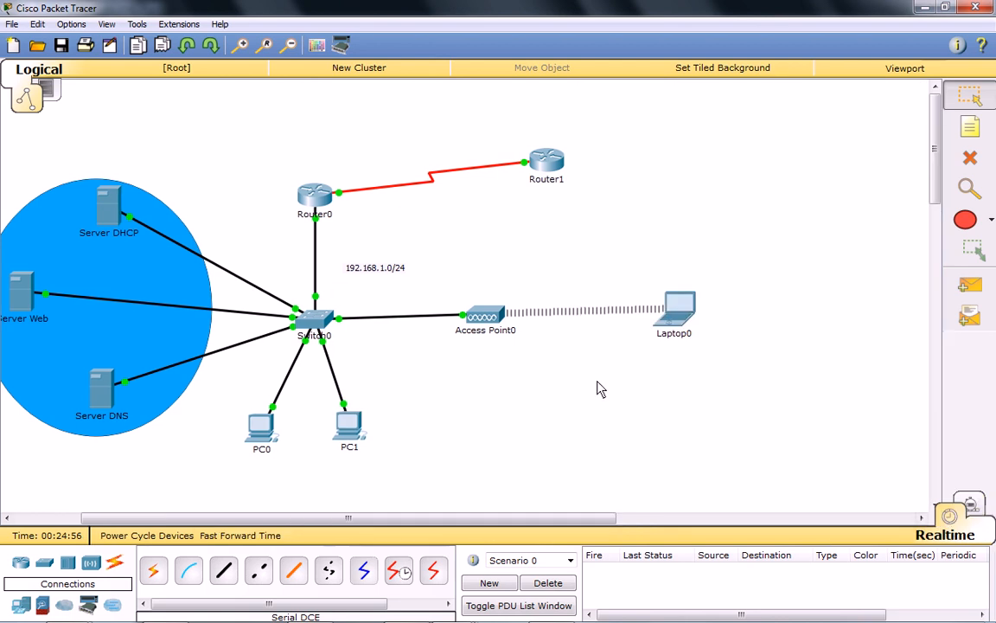
pyautogui.click(970, 188)
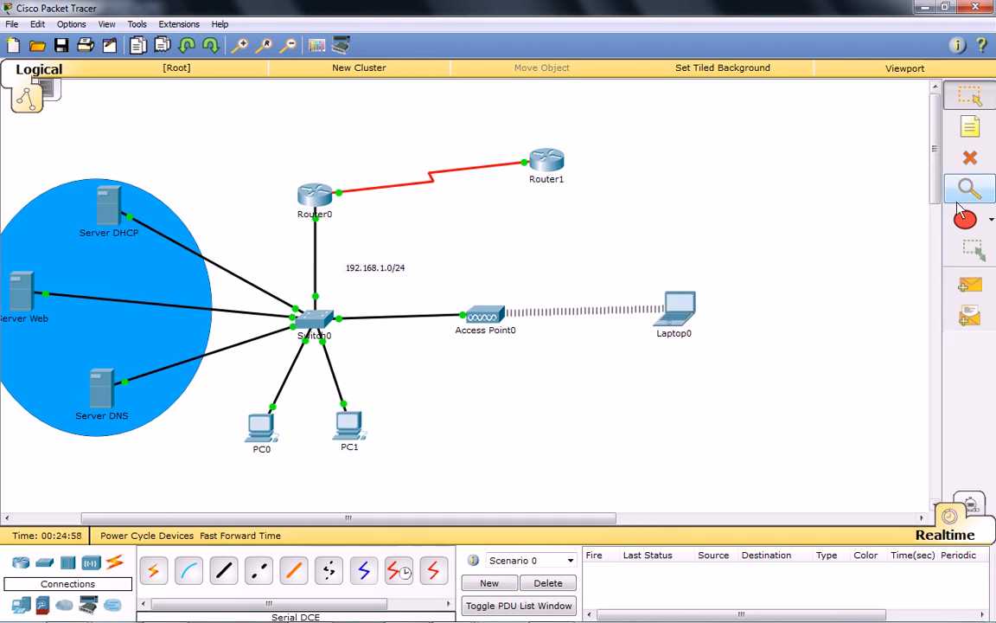
pyautogui.click(317, 206)
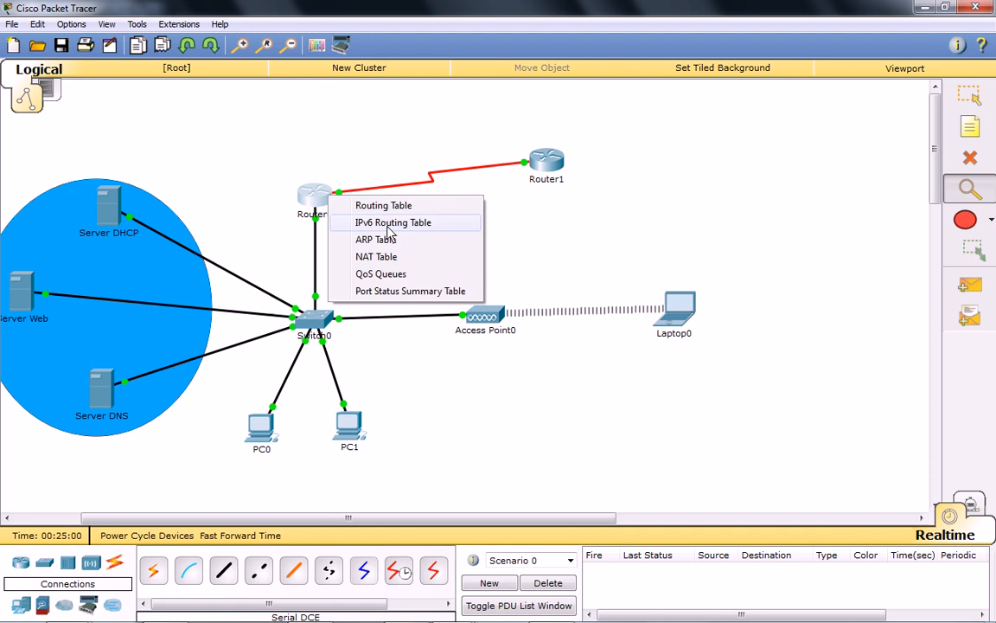
pyautogui.click(361, 206)
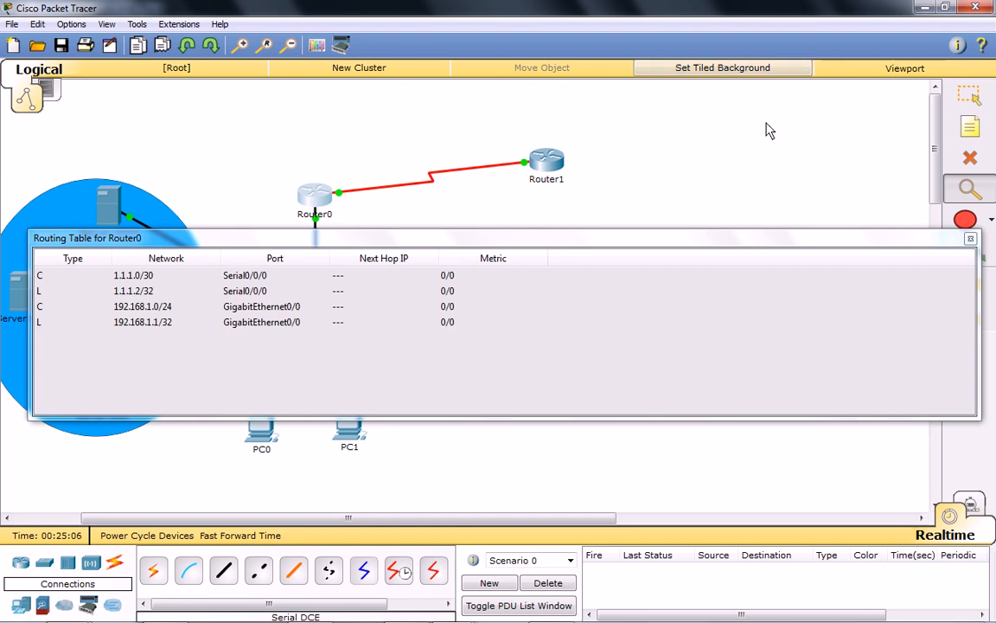
pyautogui.click(970, 240)
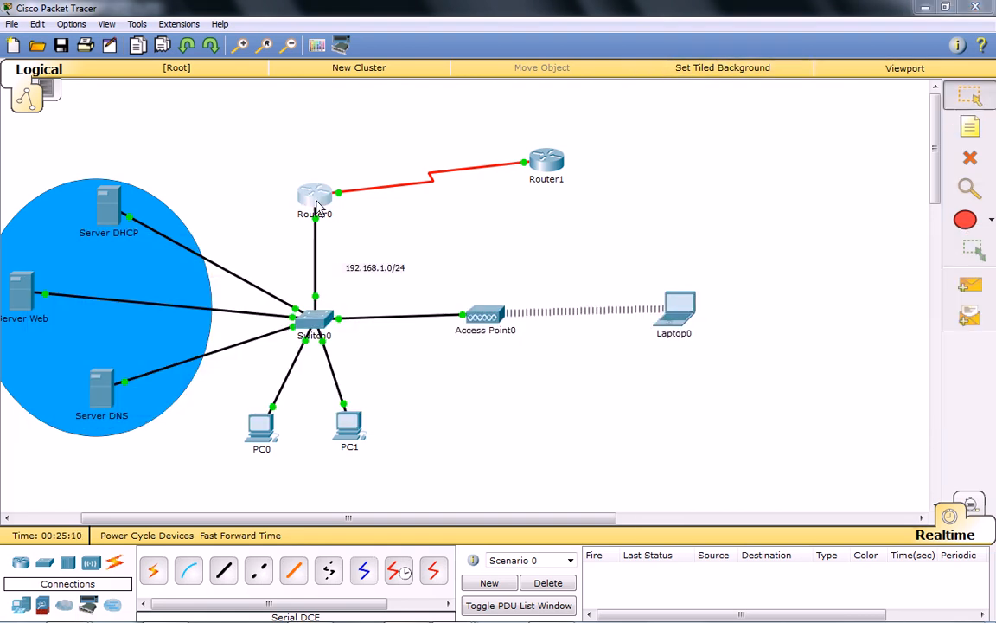
# Start a CLI session on Router0 and enter global configuration mode with en and conf t.
pyautogui.click(314, 195)
pyautogui.press('Return')
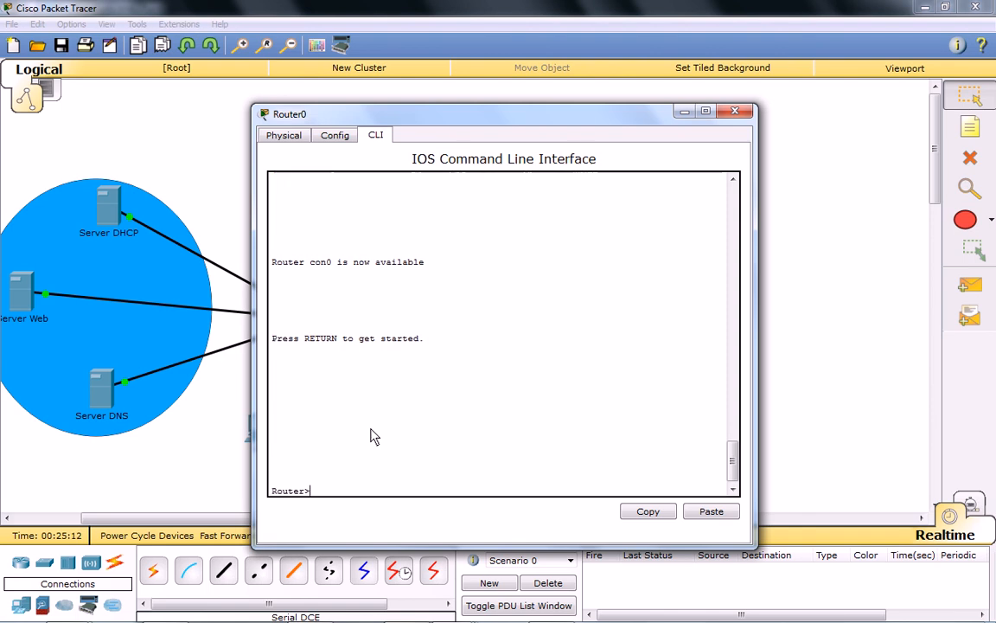
pyautogui.write('en')
pyautogui.press('Return')
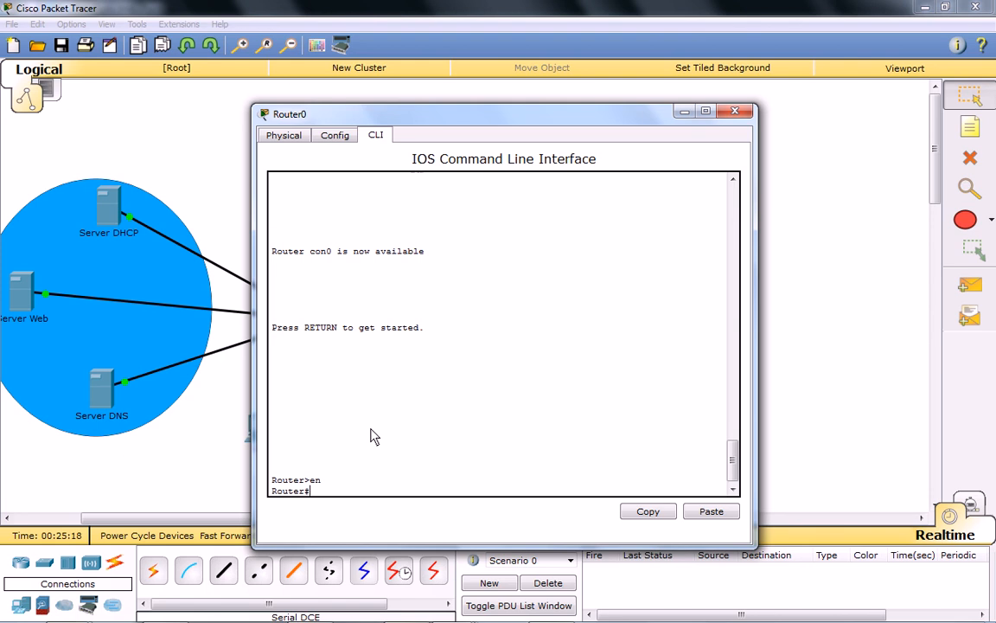
pyautogui.write('conf t')
pyautogui.press('Return')
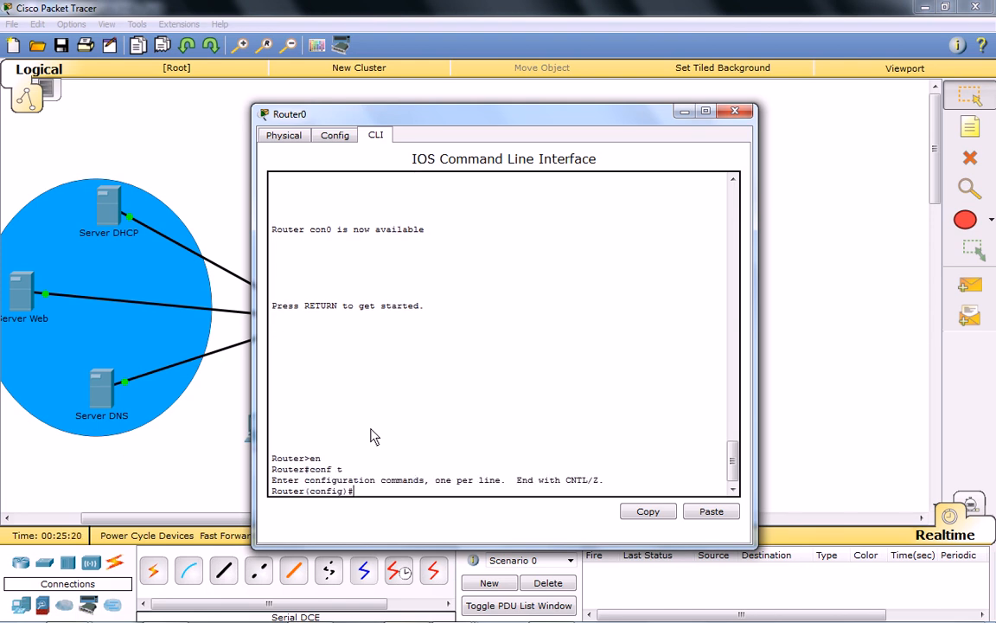
# Add a default route on Router0 with ip route 0.0.0.0 0.0.0.0 1.1.1.1, and close its window.
pyautogui.write('ip route 0.0.0.0 0.0.0.0 1.1.1.1')
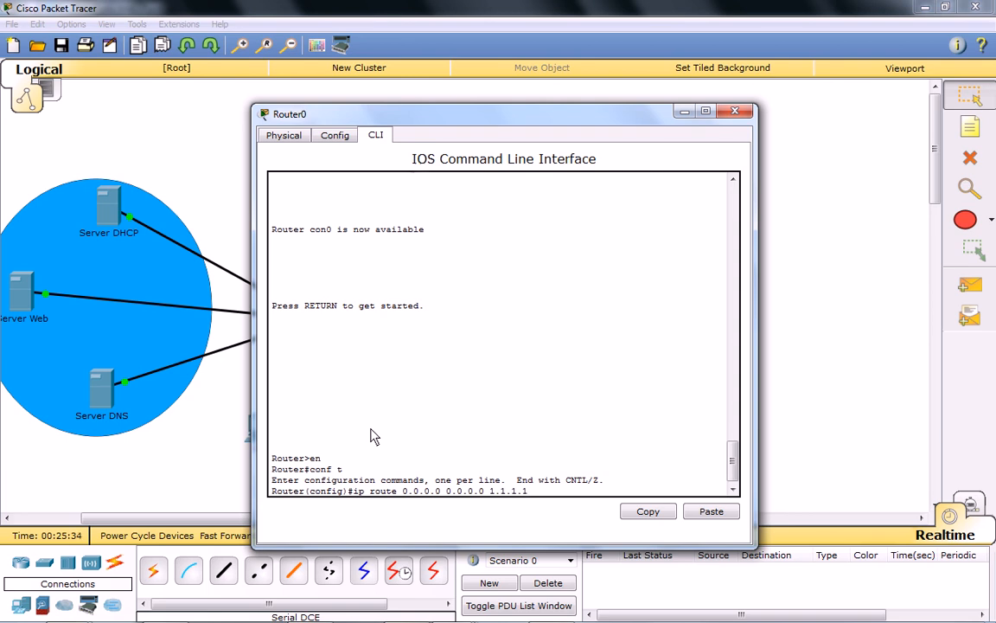
pyautogui.press('Return')
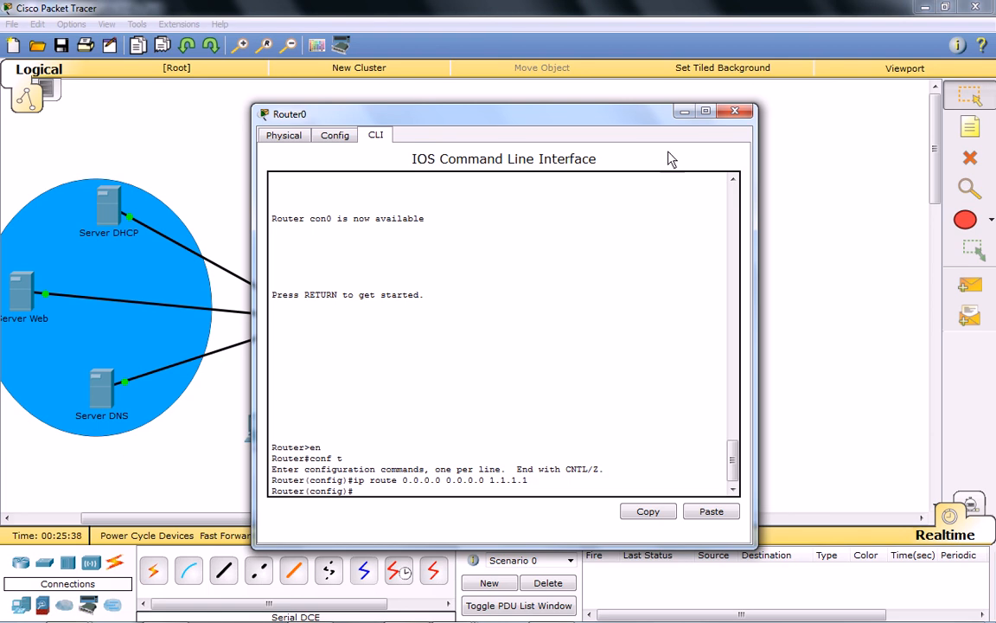
pyautogui.click(734, 110)
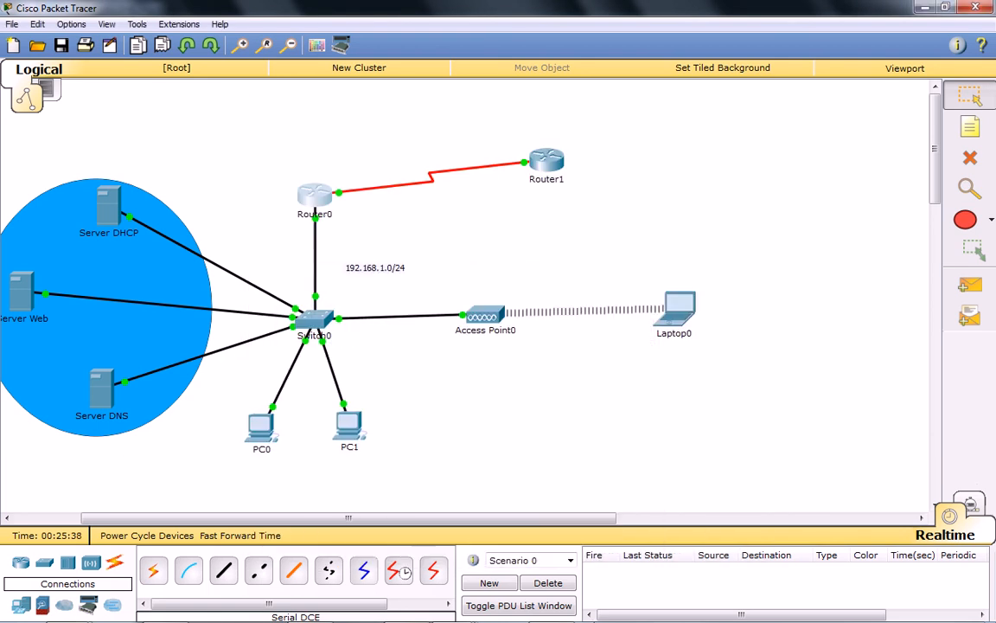
# Switch to Simulation mode and repeat the ping to 8.8.8.8 from PC1's command prompt.
pyautogui.click(949, 516)
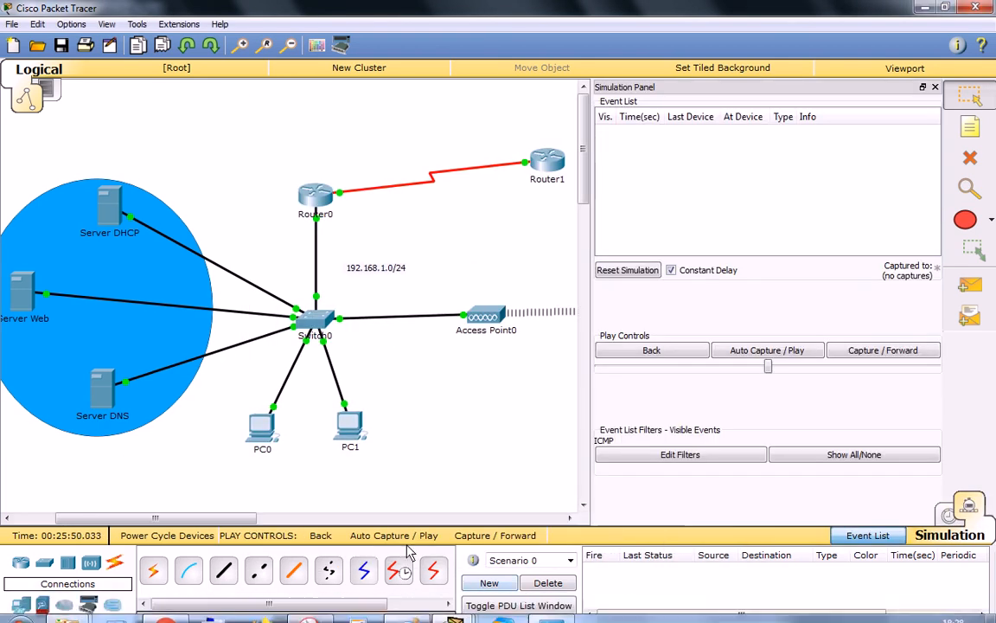
pyautogui.click(350, 432)
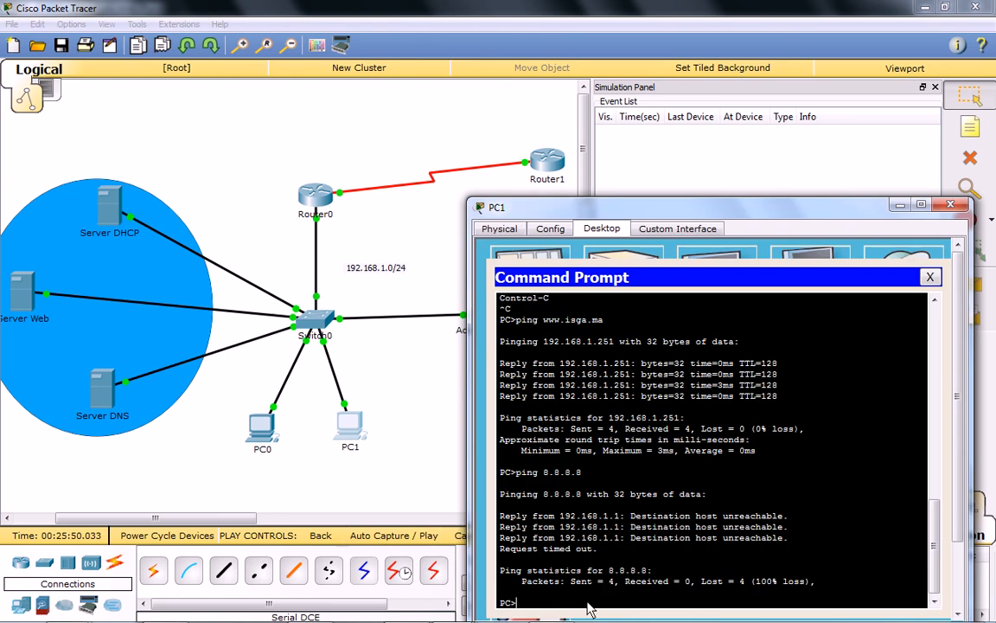
pyautogui.press('Up')
pyautogui.press('Return')
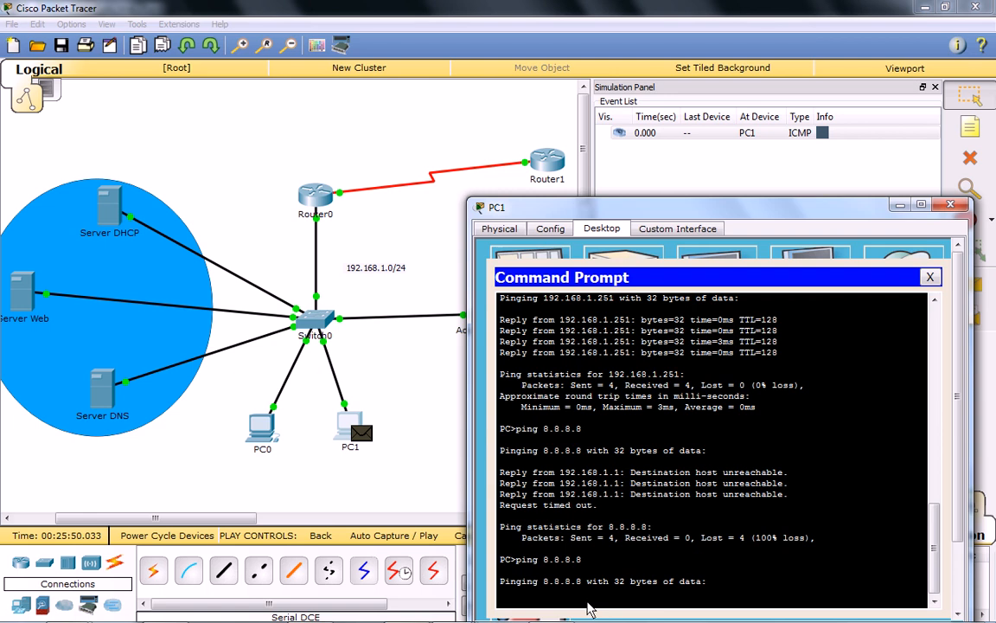
# Close PC1's window and advance the simulation event by event to follow the repeated 8.8.8.8 ping to Router1.
pyautogui.click(951, 204)
pyautogui.click(884, 350)
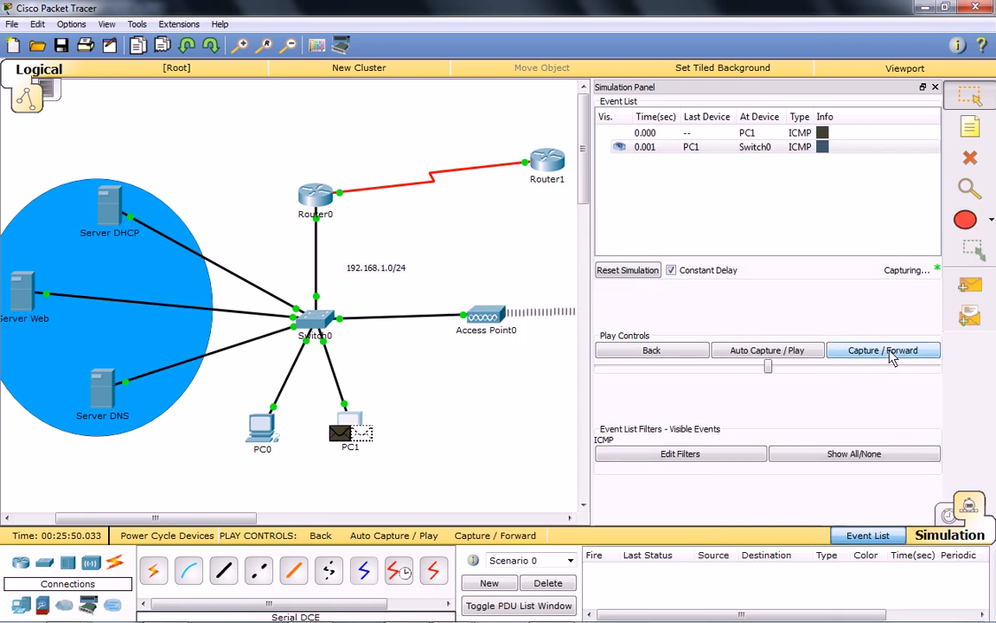
pyautogui.click(892, 355)
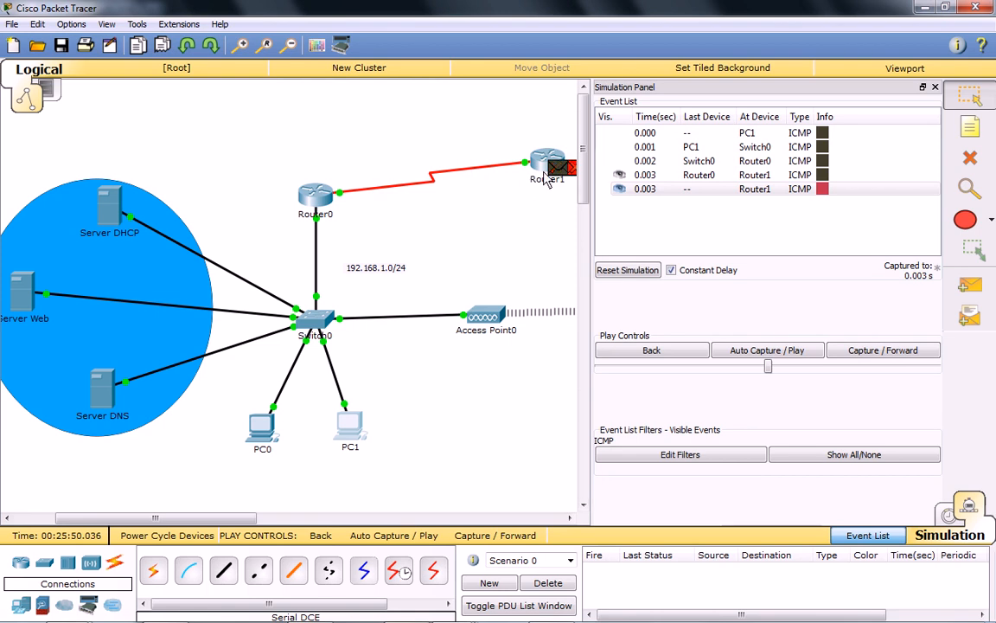
pyautogui.moveTo(545, 178)
pyautogui.moveTo(591, 378); pyautogui.dragTo(639, 378)
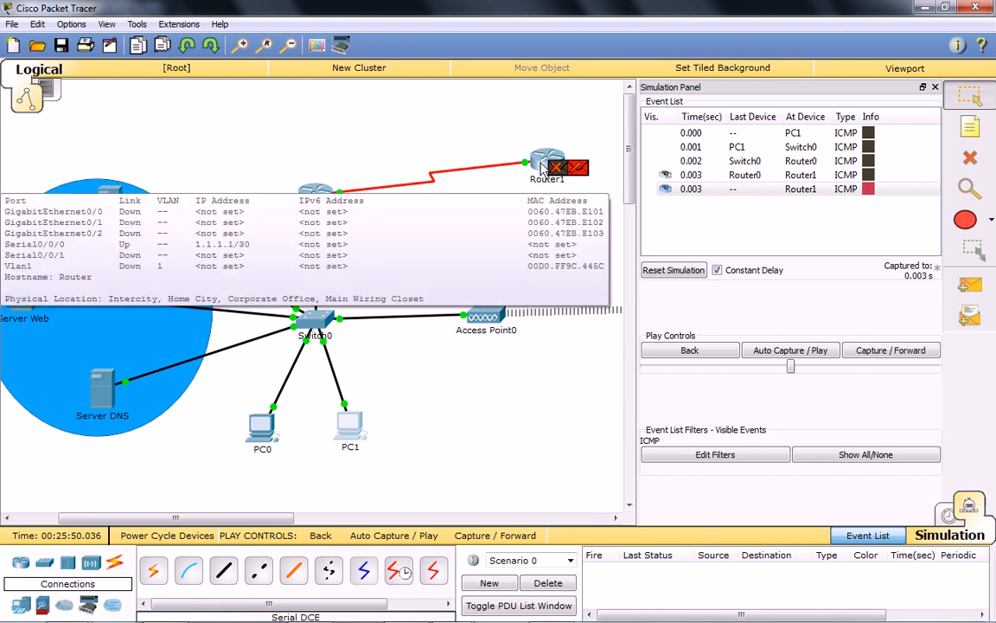
pyautogui.click(899, 352)
pyautogui.click(885, 356)
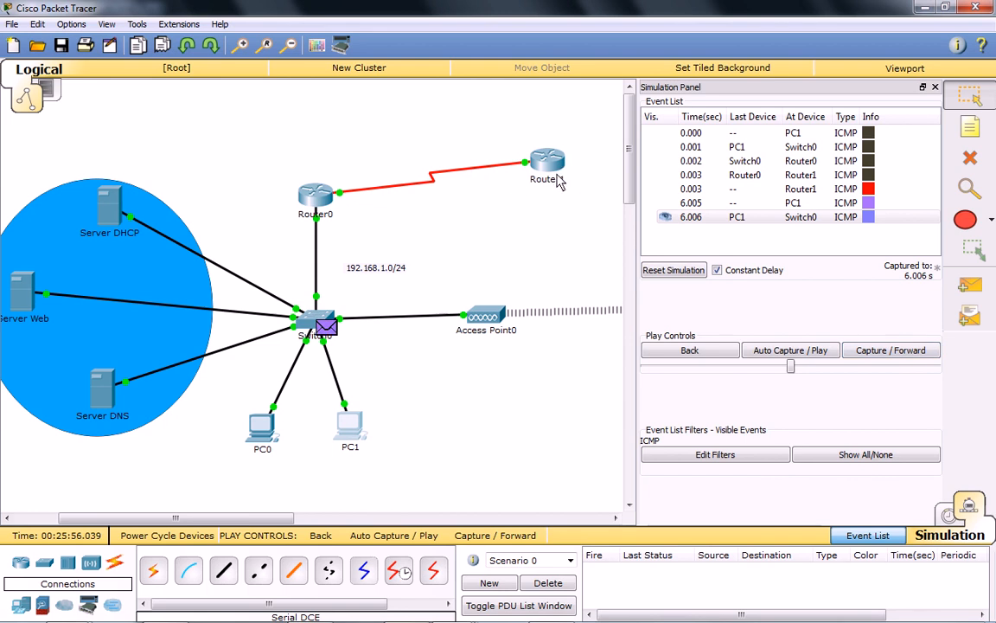
pyautogui.moveTo(558, 180)
pyautogui.moveTo(227, 519)
pyautogui.mouseDown()
pyautogui.moveTo(347, 519)
pyautogui.moveTo(214, 517)
pyautogui.mouseUp()
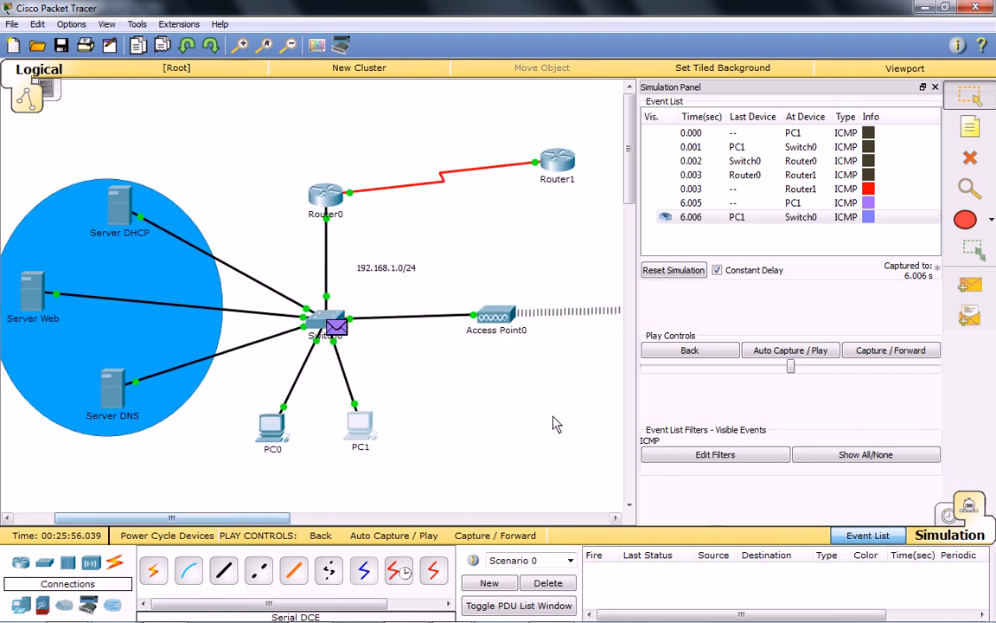
pyautogui.moveTo(634, 278); pyautogui.dragTo(724, 279)
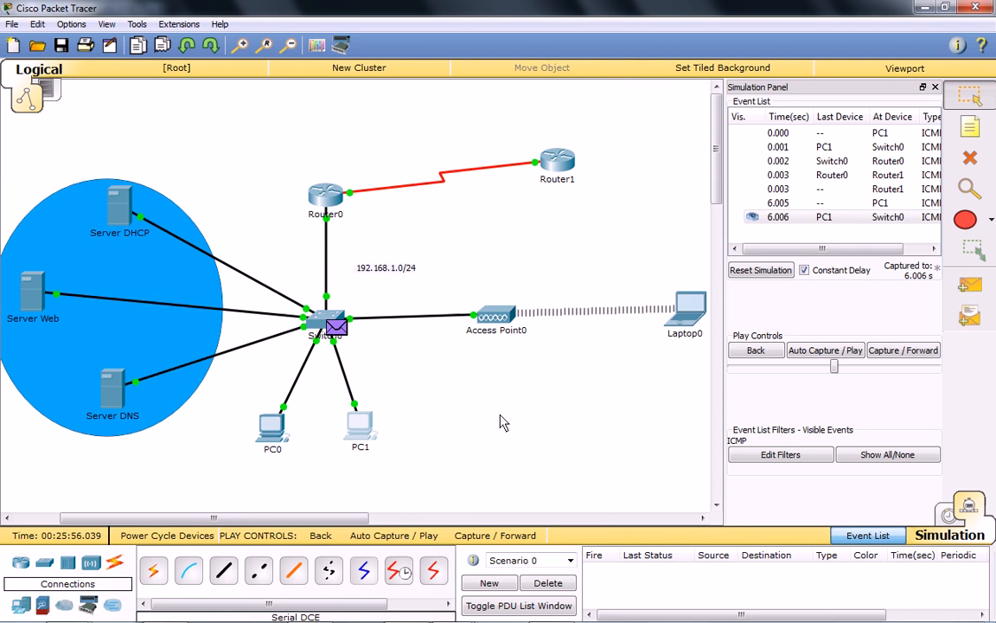
pyautogui.click(839, 610)
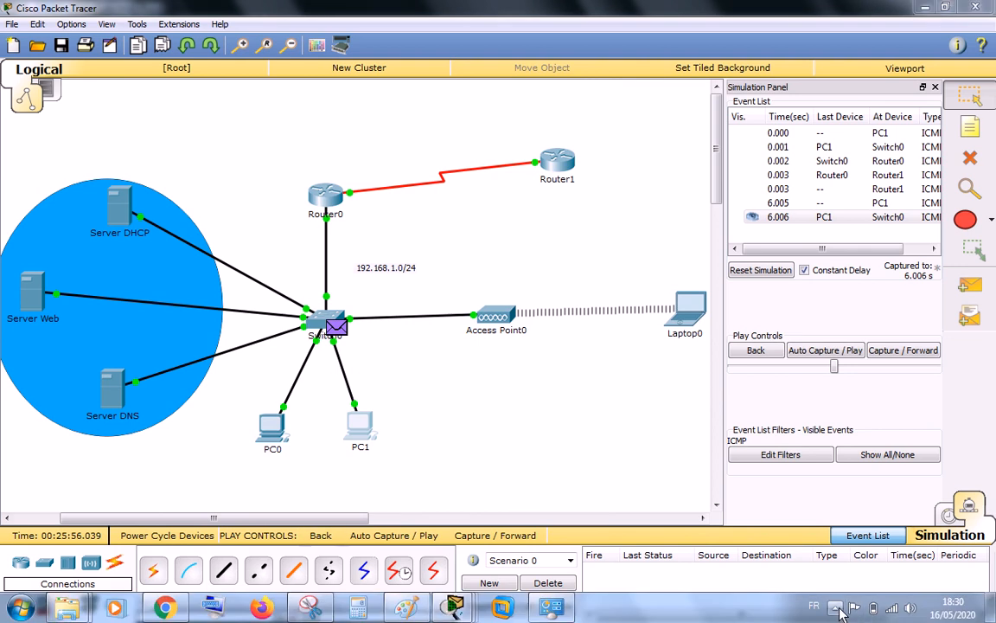
pyautogui.rightClick(859, 502)
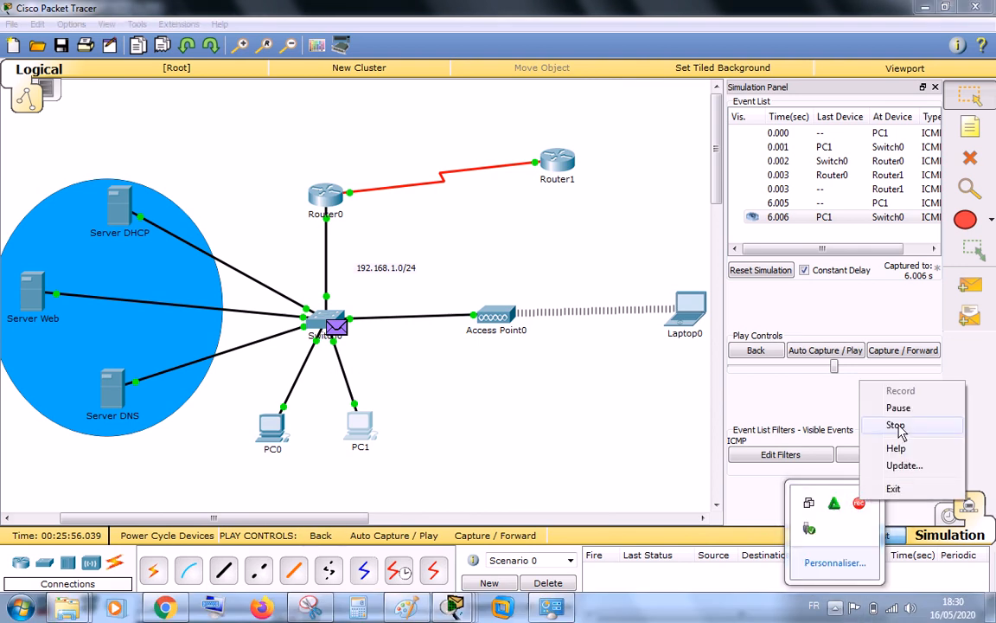